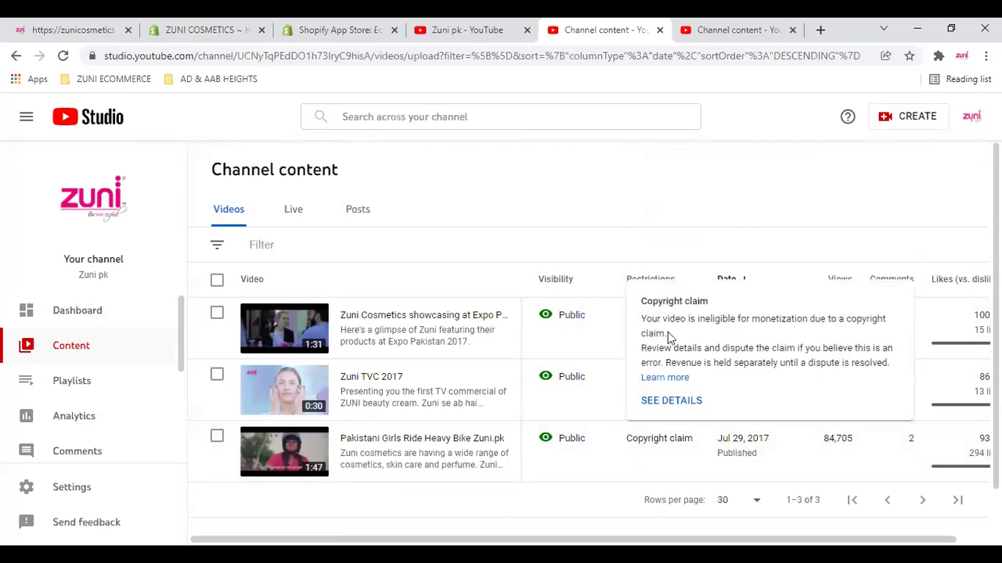
Check the copyright claim details and statistics of the channel's videos, and view the Live and Posts content lists
mouse_move(667, 320)
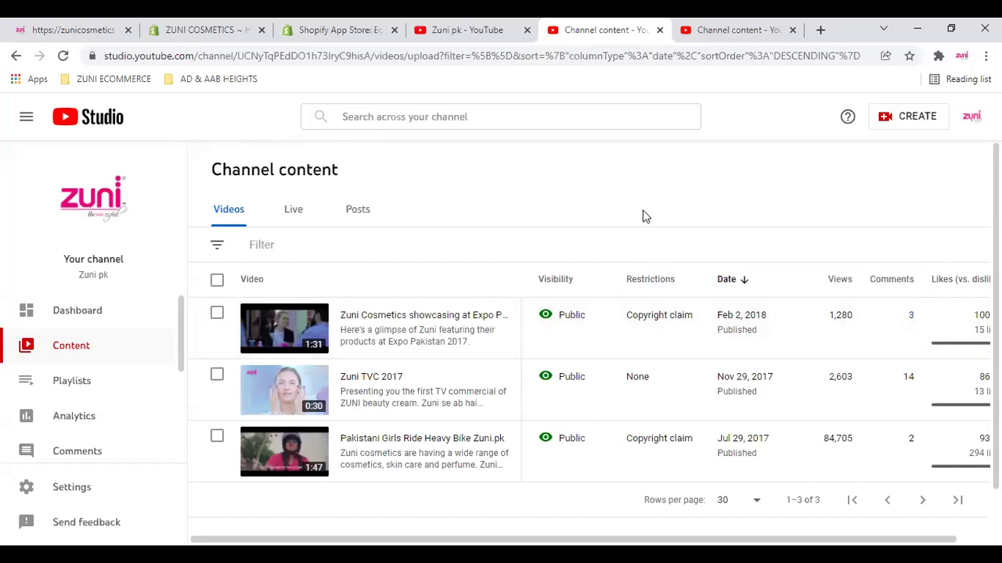
mouse_move(658, 344)
scroll(780, 414, right, 1)
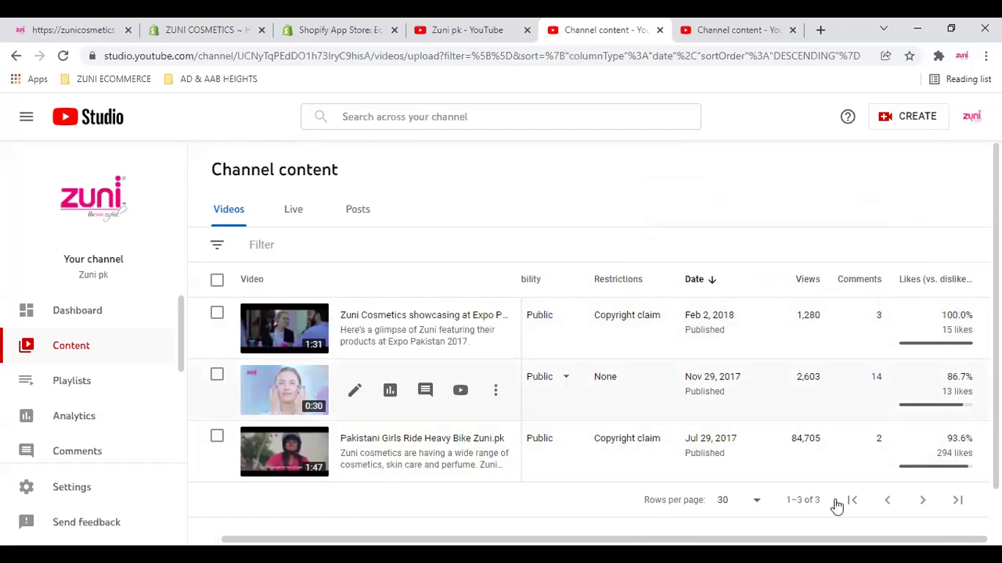
click(297, 223)
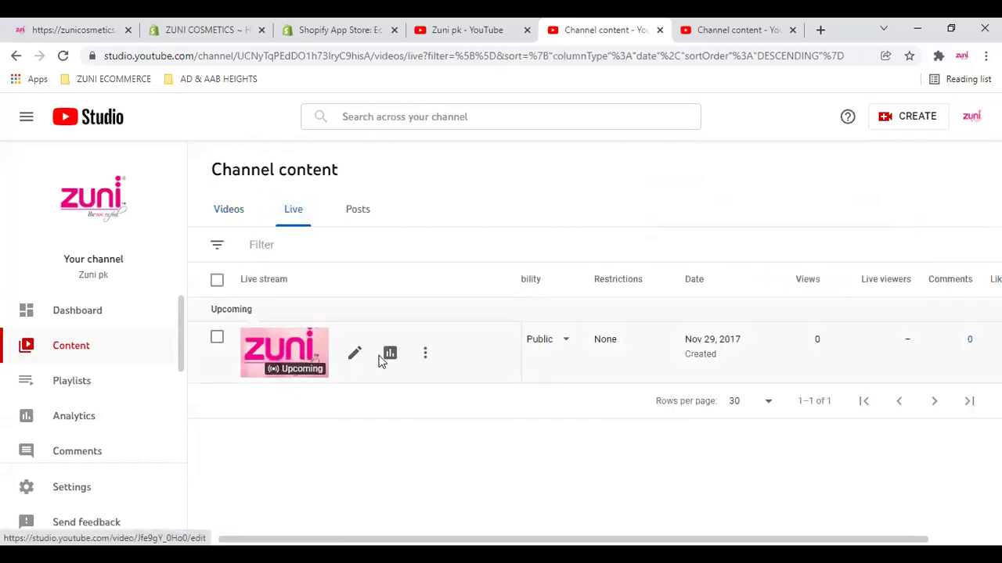
click(358, 213)
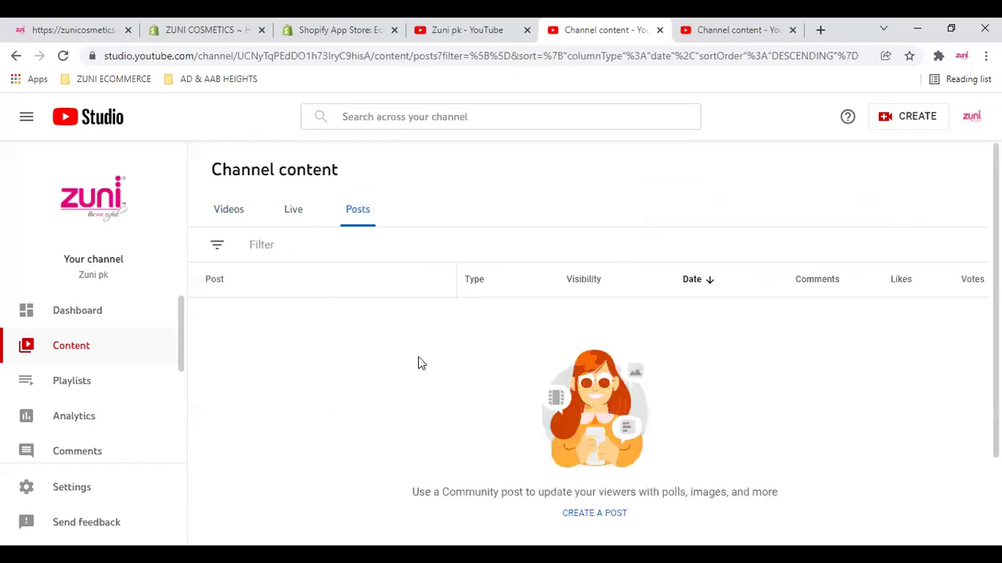
Open the community post composer from the empty posts list and view the public channel's home page
click(615, 518)
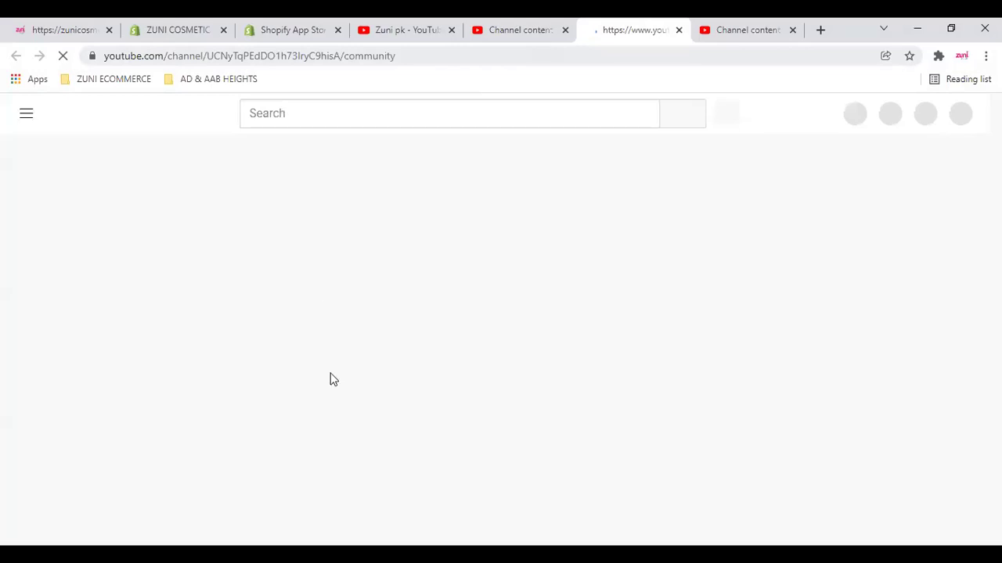
click(223, 239)
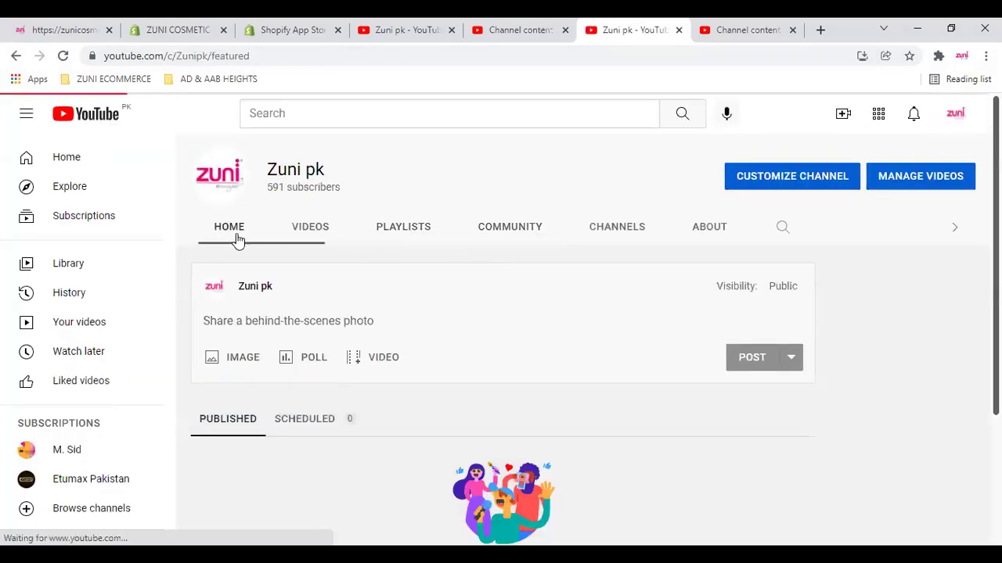
click(14, 57)
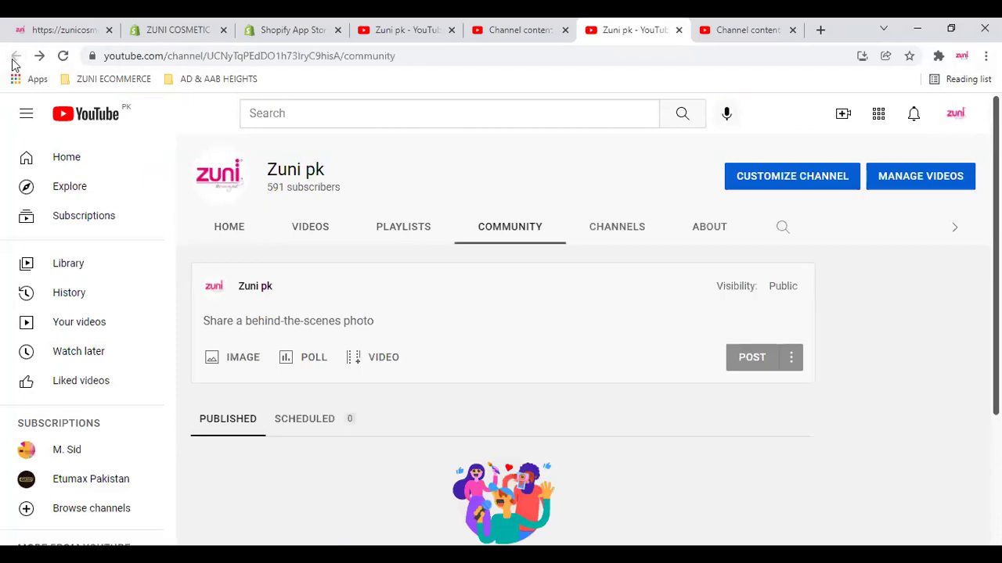
click(227, 232)
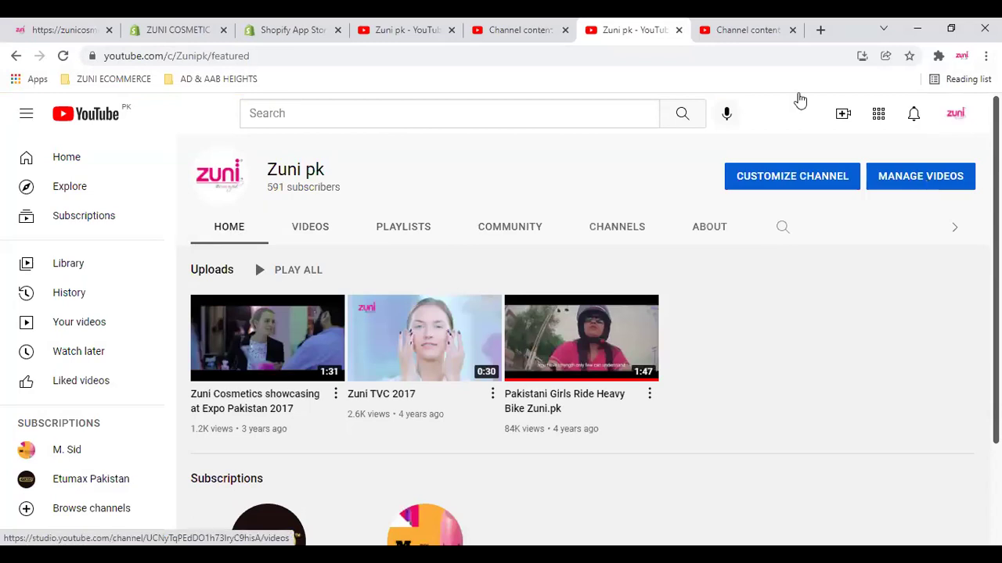
Return to YouTube Studio and look through the channel playlists and the analytics overview down to the top videos
click(533, 21)
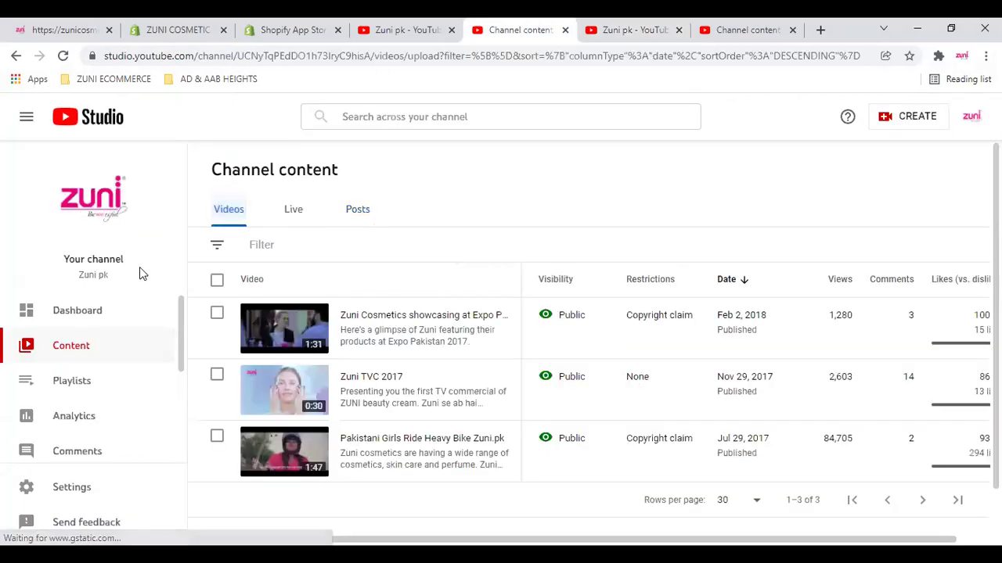
click(68, 381)
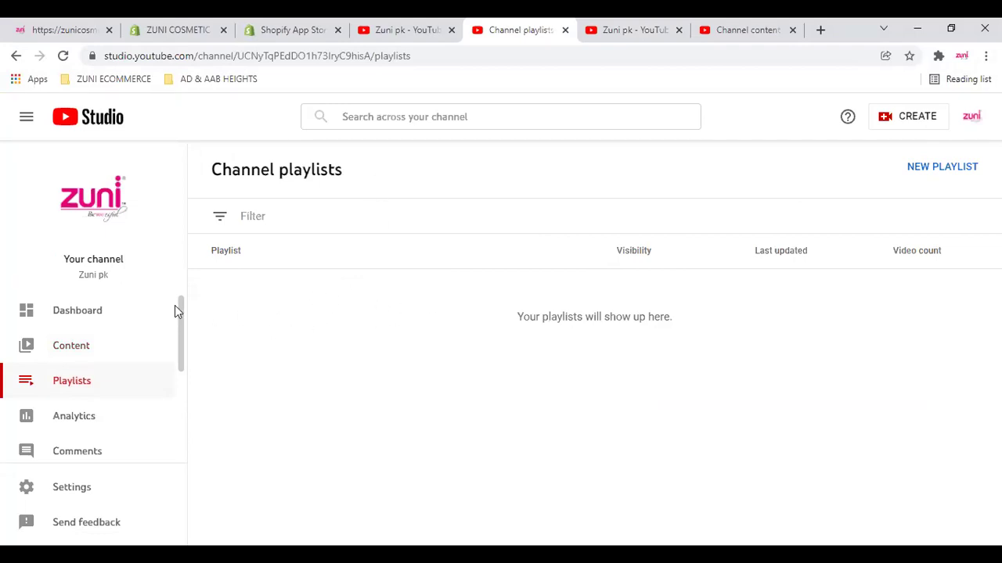
click(78, 416)
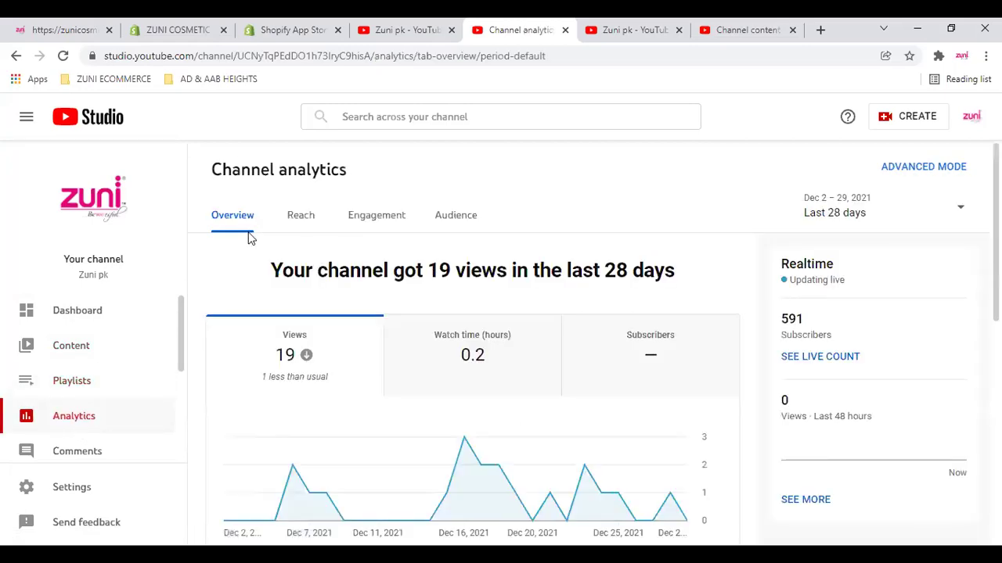
scroll(365, 336, down, 4)
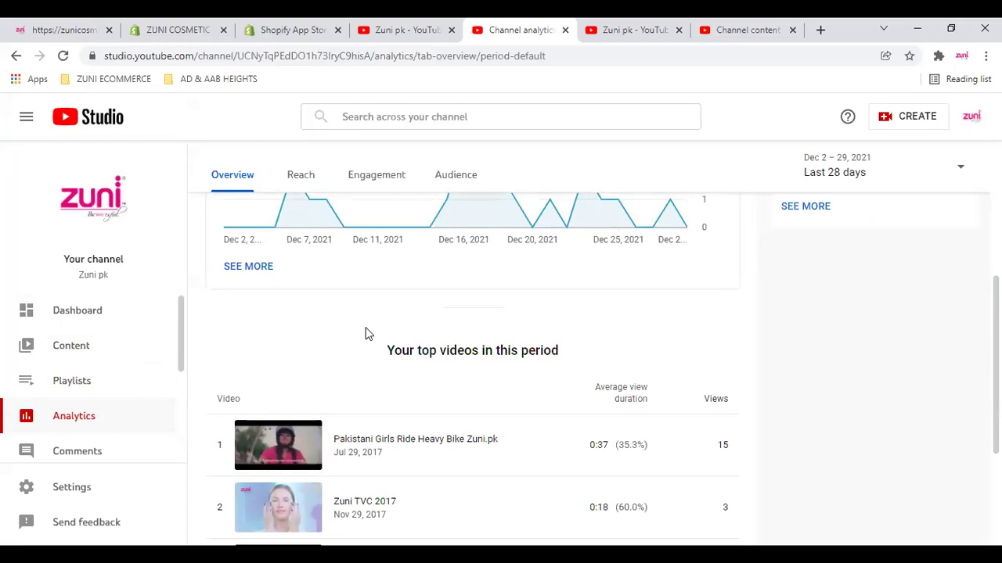
scroll(365, 333, down, 2)
scroll(364, 331, up, 6)
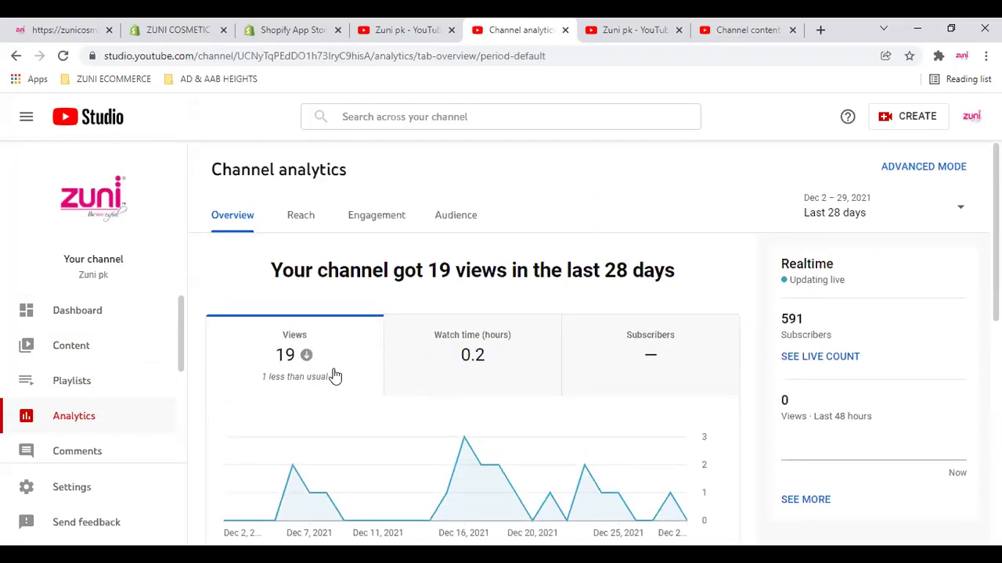
Look through the Reach, Engagement and Audience analytics, and return to the overview's list of top videos
click(317, 222)
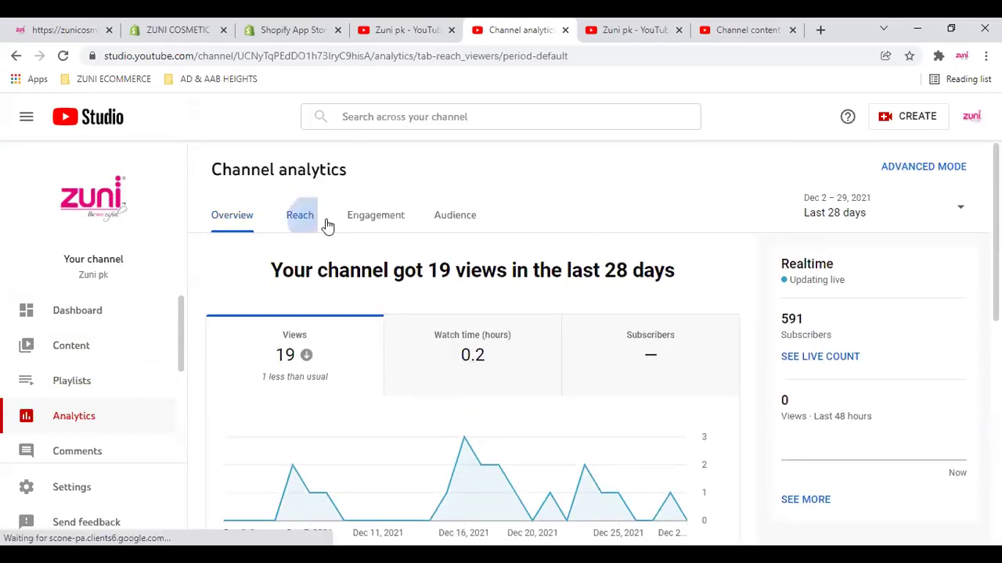
click(376, 219)
click(465, 212)
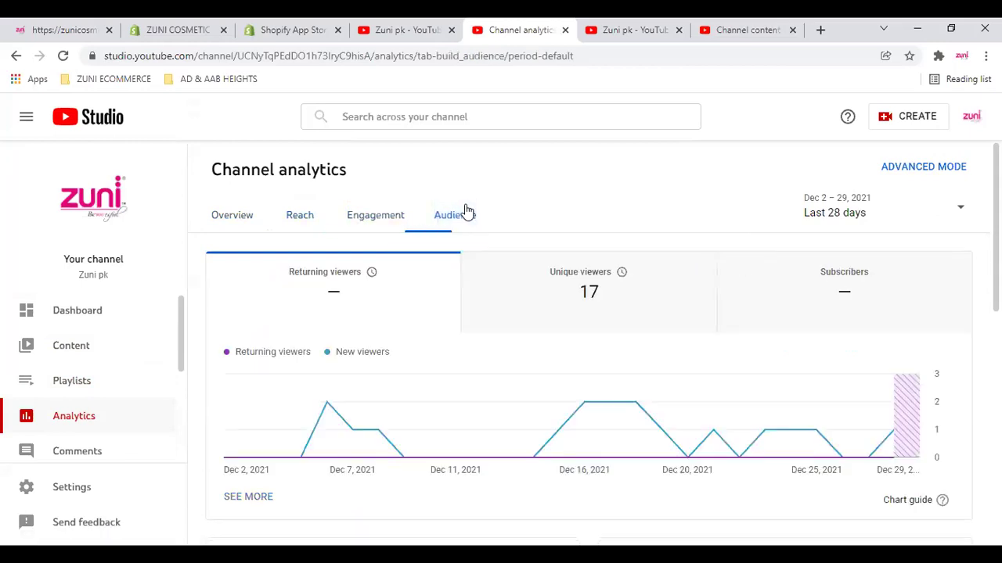
click(238, 215)
scroll(579, 360, down, 4)
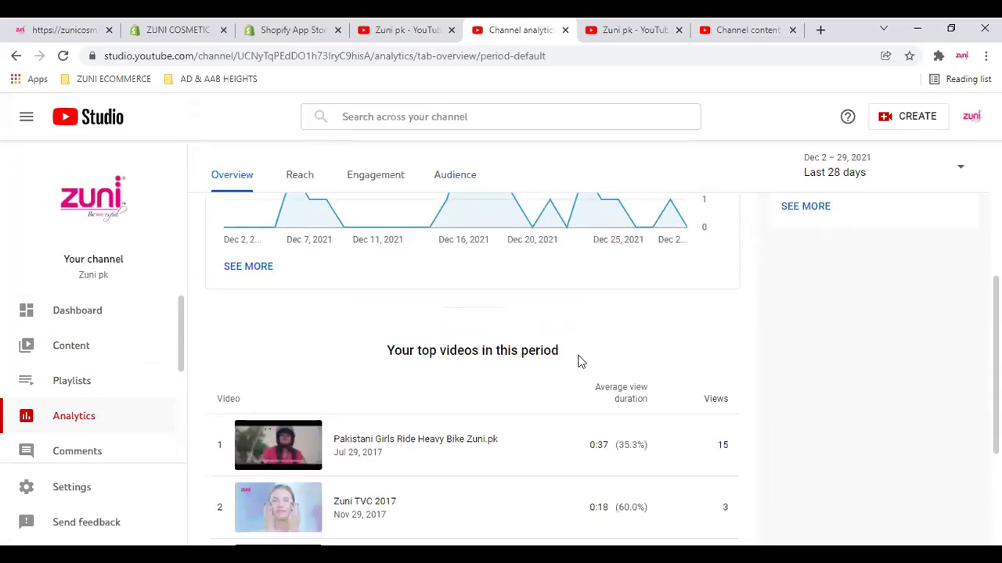
scroll(569, 321, down, 3)
Read through the unanswered channel comments and show the moderation options for a comment on the Expo Pakistan 2017 video
click(95, 457)
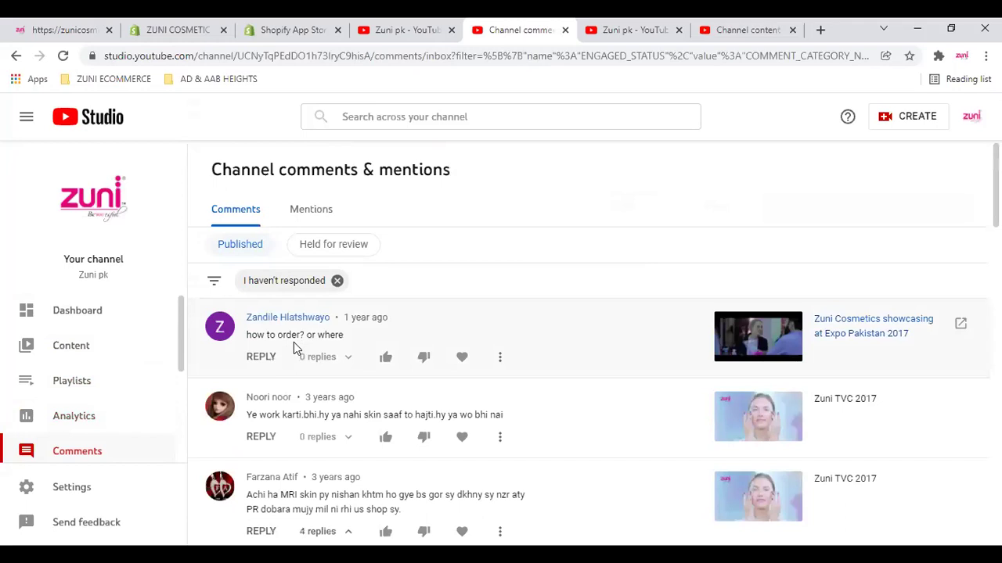
scroll(294, 342, down, 2)
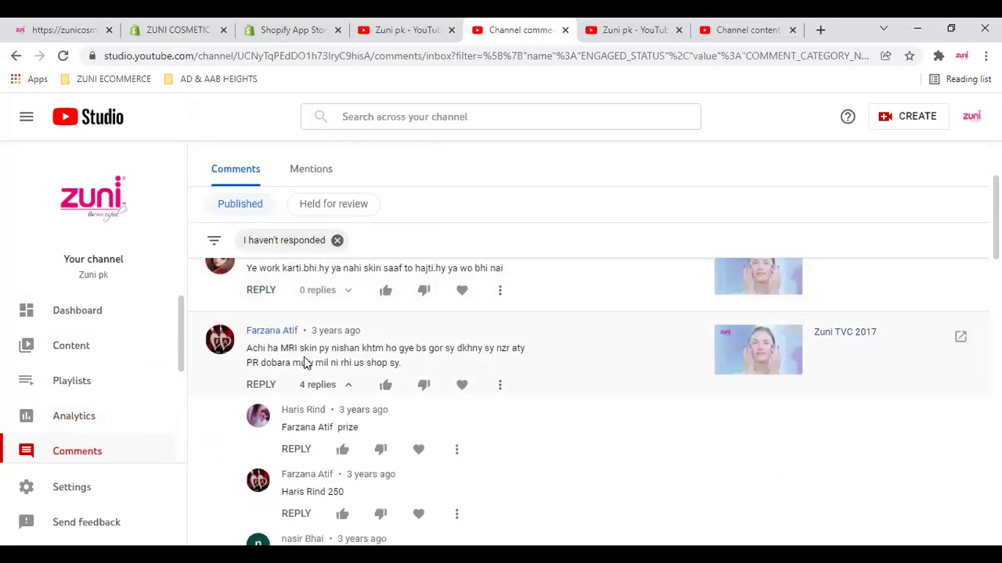
scroll(258, 364, up, 1)
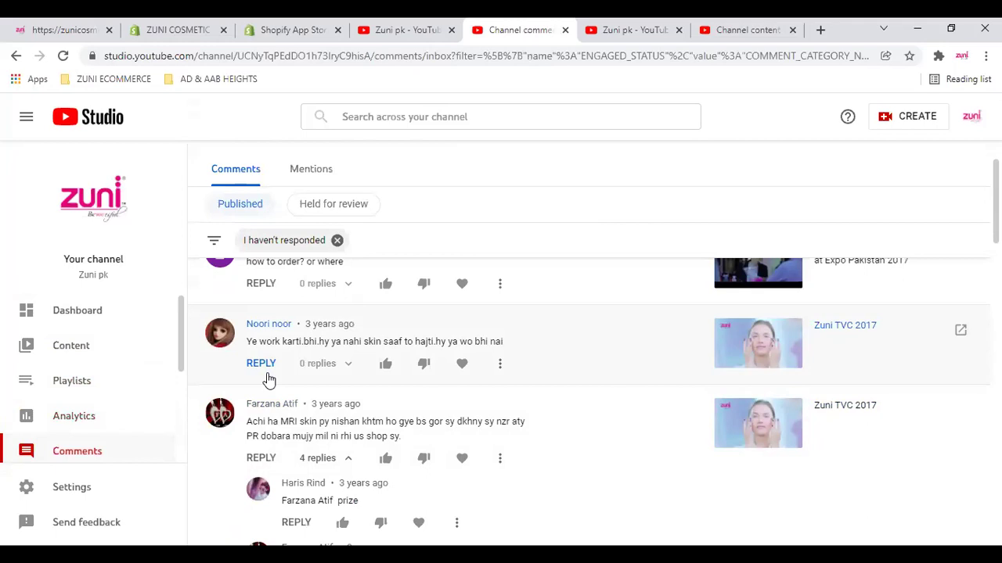
scroll(269, 375, down, 7)
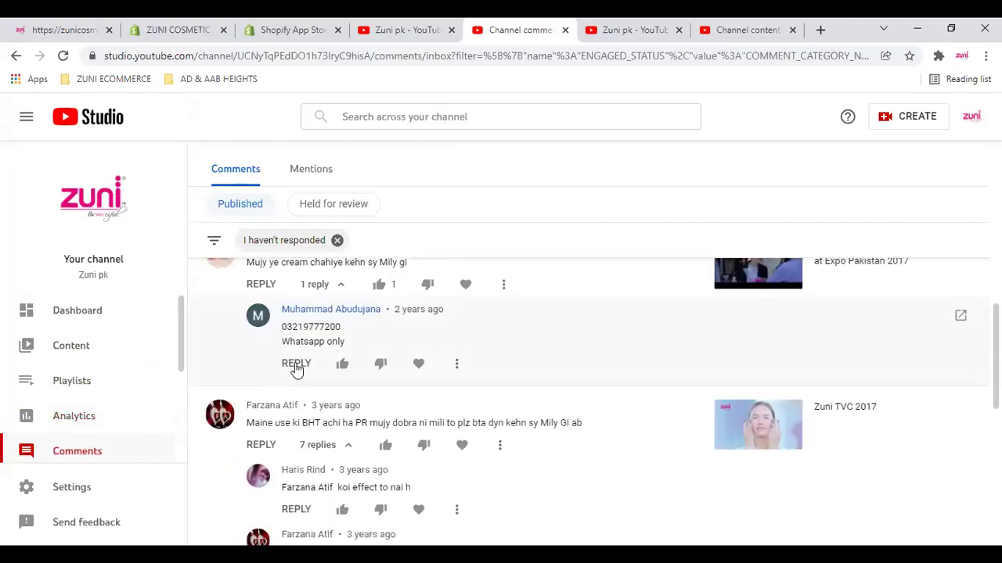
scroll(470, 383, up, 2)
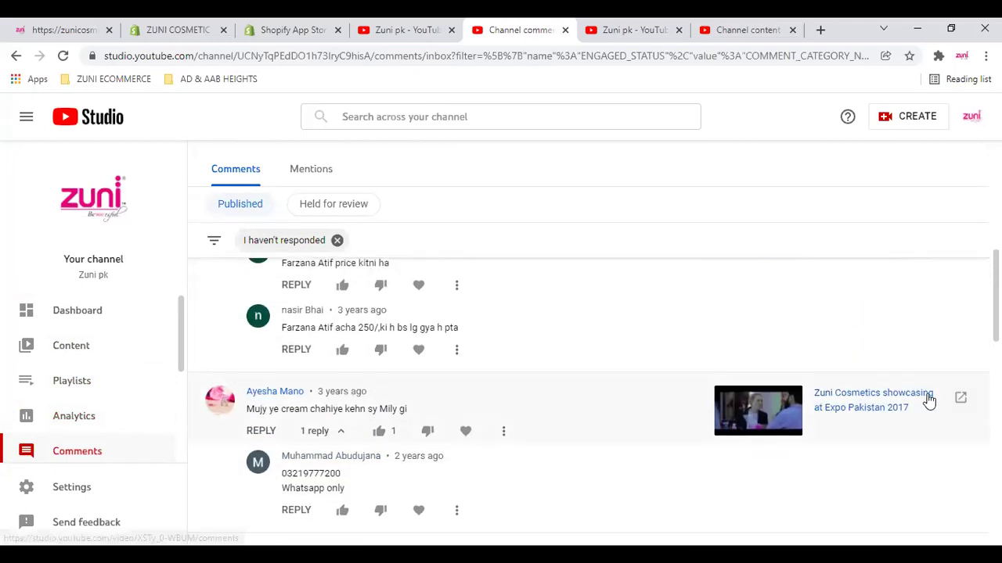
click(503, 431)
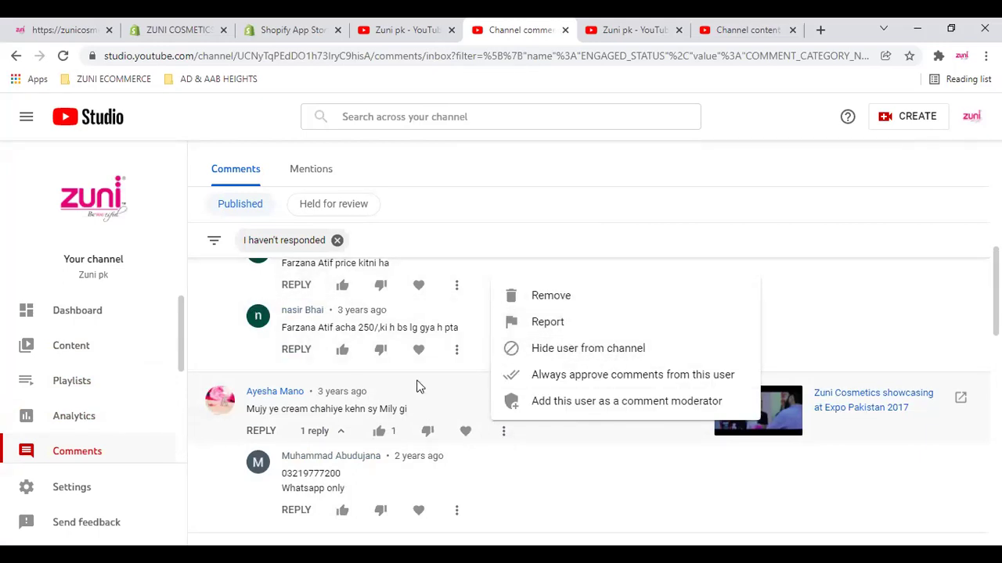
Open the Studio settings and inspect the default currency, the channel's country of residence options and its keywords
click(87, 482)
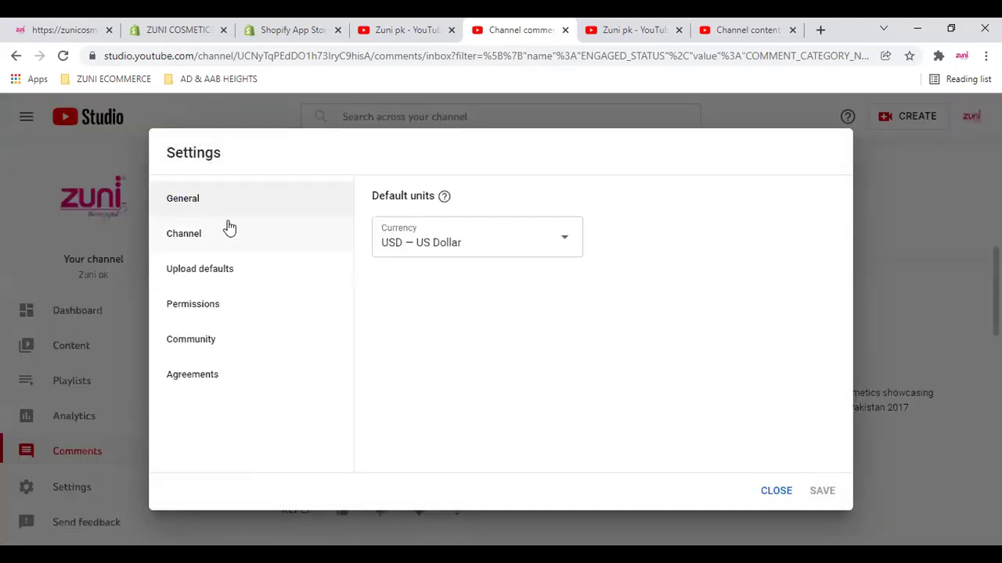
click(544, 238)
click(644, 237)
click(182, 235)
click(559, 278)
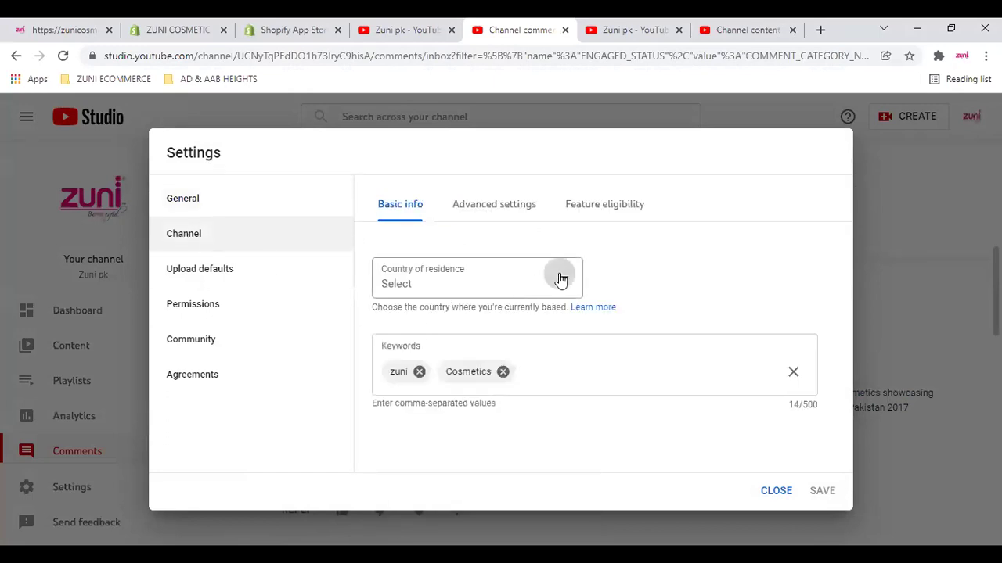
click(669, 263)
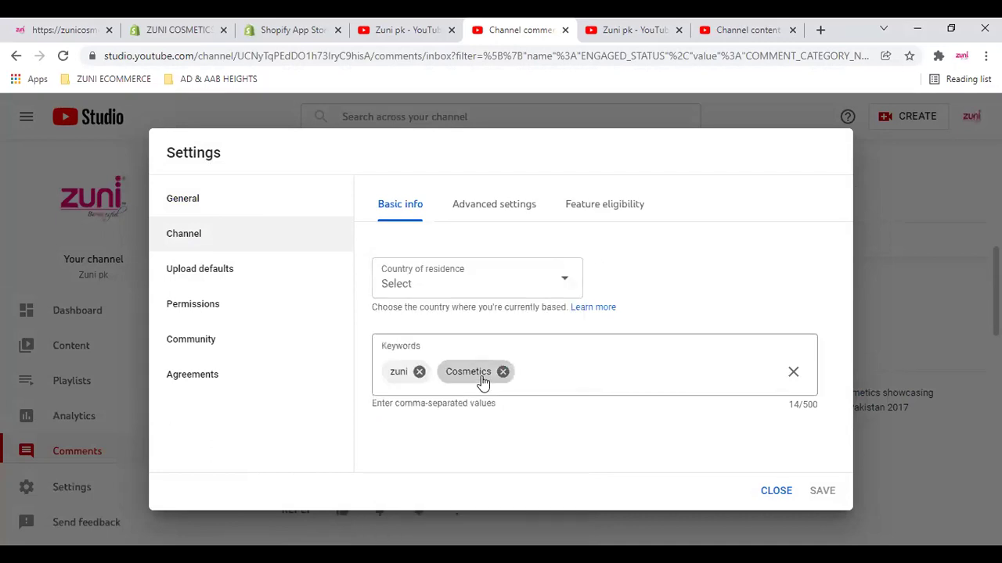
In the channel's advanced settings, enable "Don't show potentially inappropriate words" for automatic captions
click(481, 204)
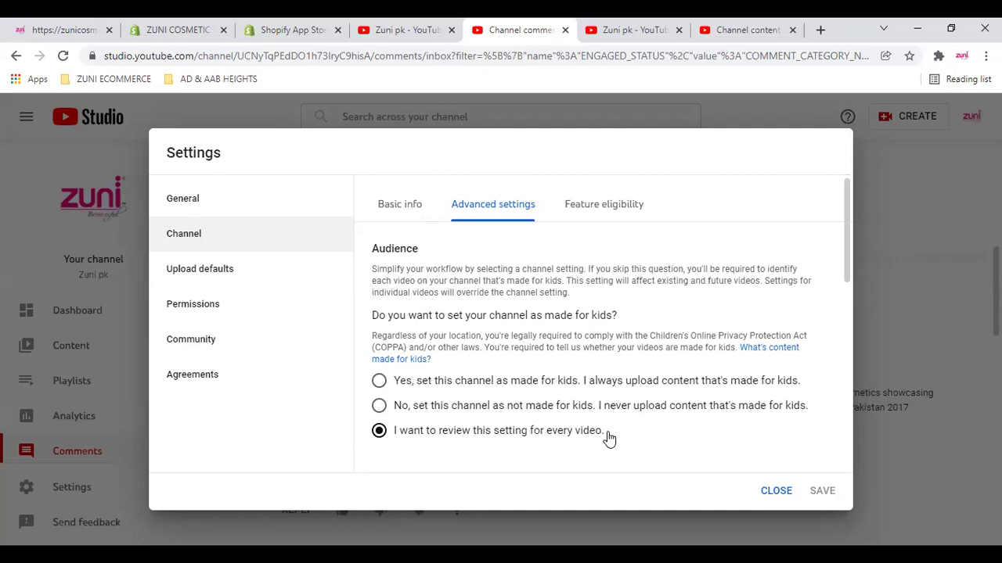
scroll(389, 422, down, 2)
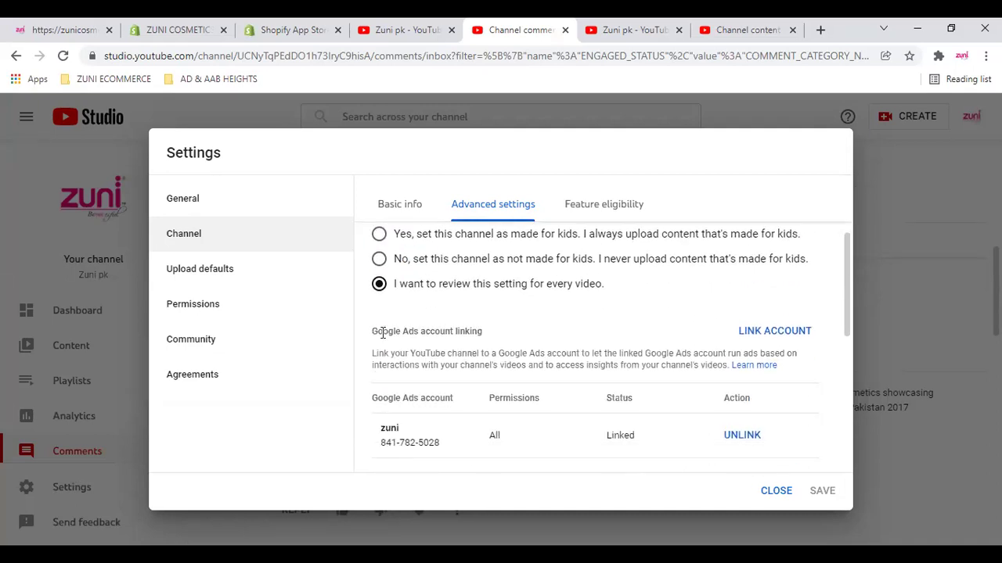
scroll(382, 333, up, 1)
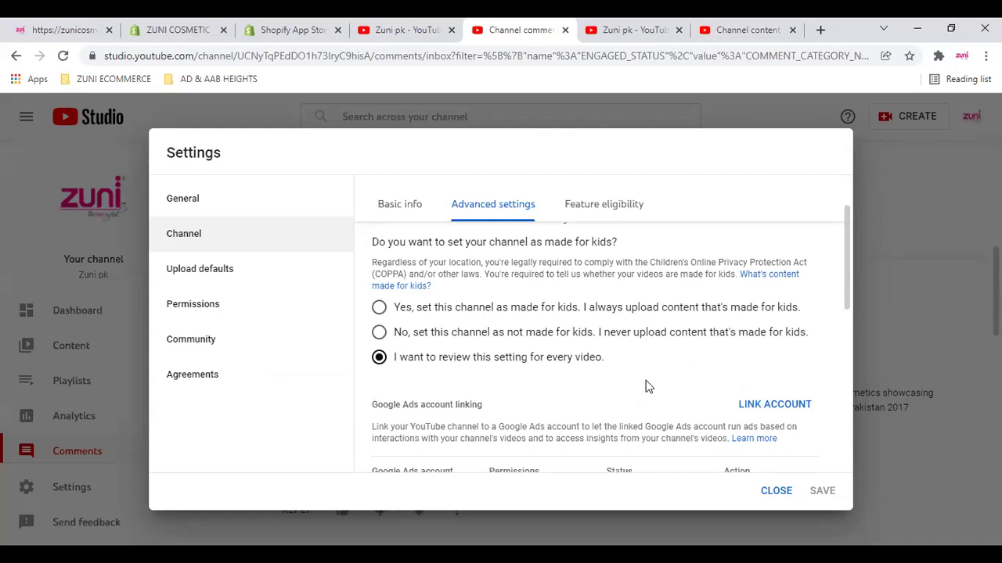
scroll(645, 385, down, 2)
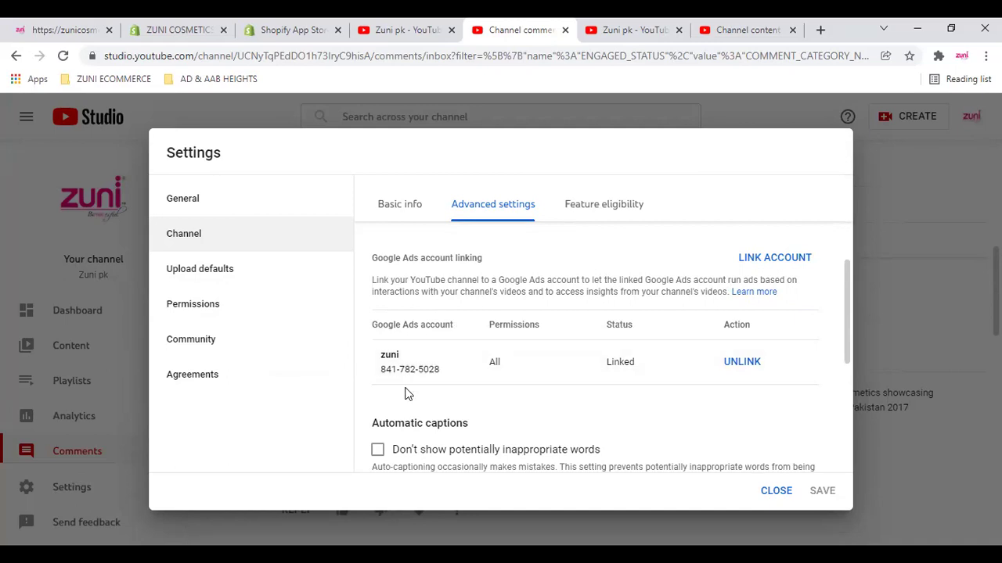
scroll(753, 371, down, 2)
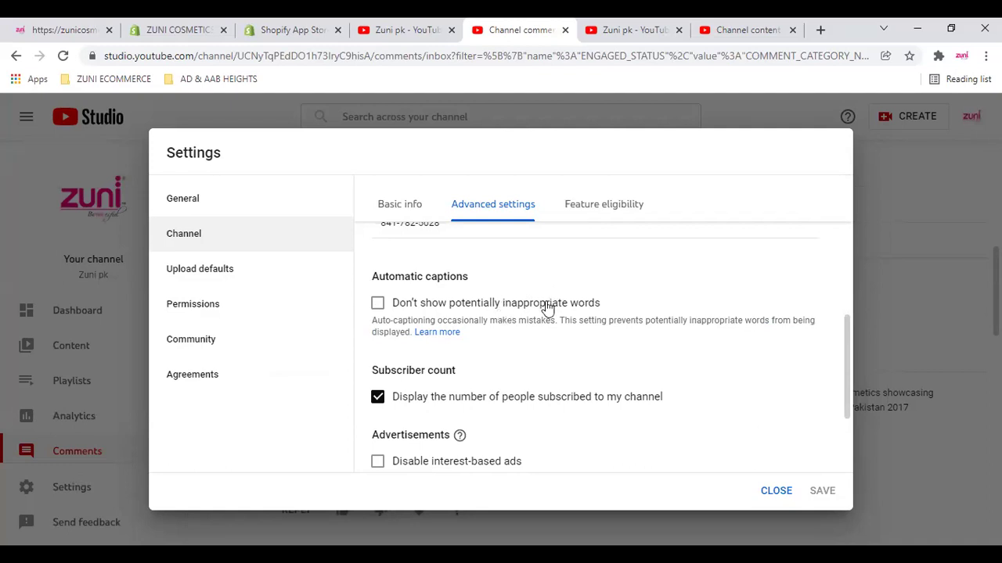
click(374, 307)
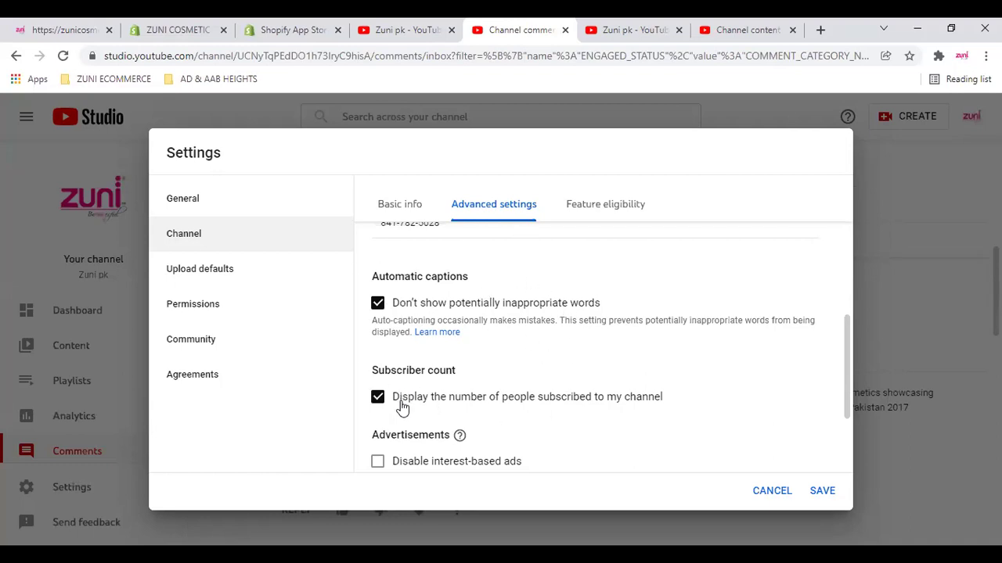
Review the subscriber count, interest-based ads and other options at the end of the advanced channel settings
scroll(546, 390, down, 1)
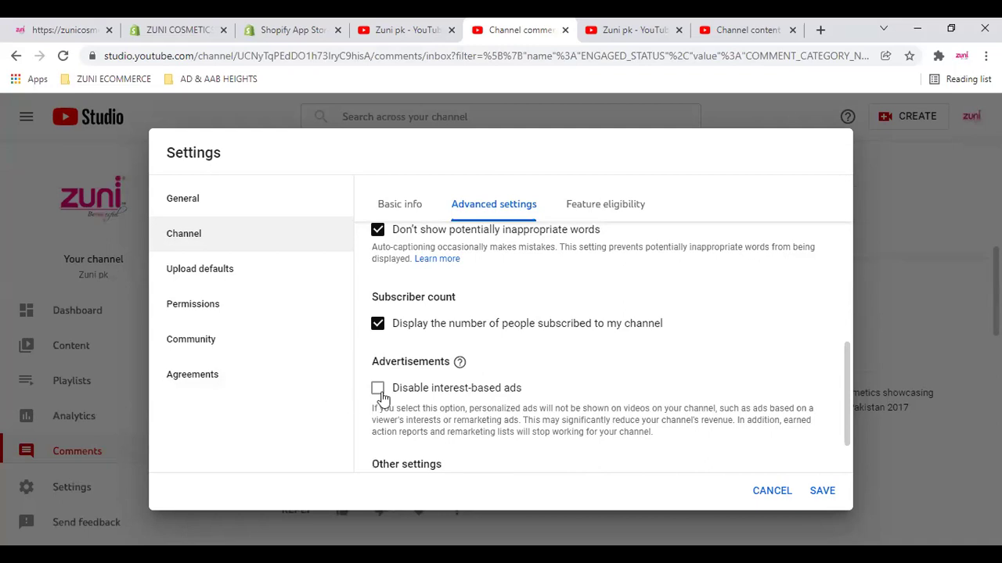
scroll(655, 351, down, 1)
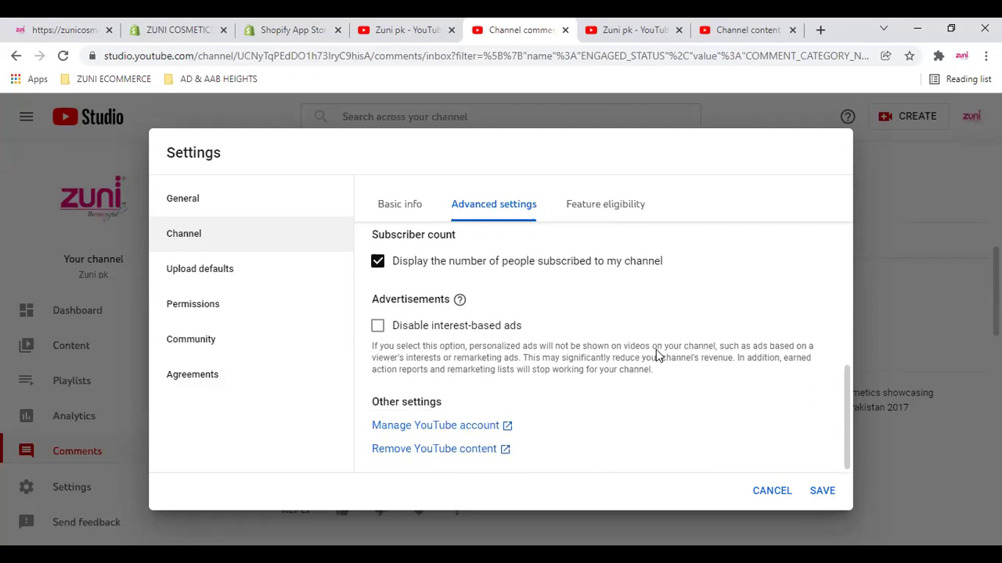
scroll(642, 358, up, 1)
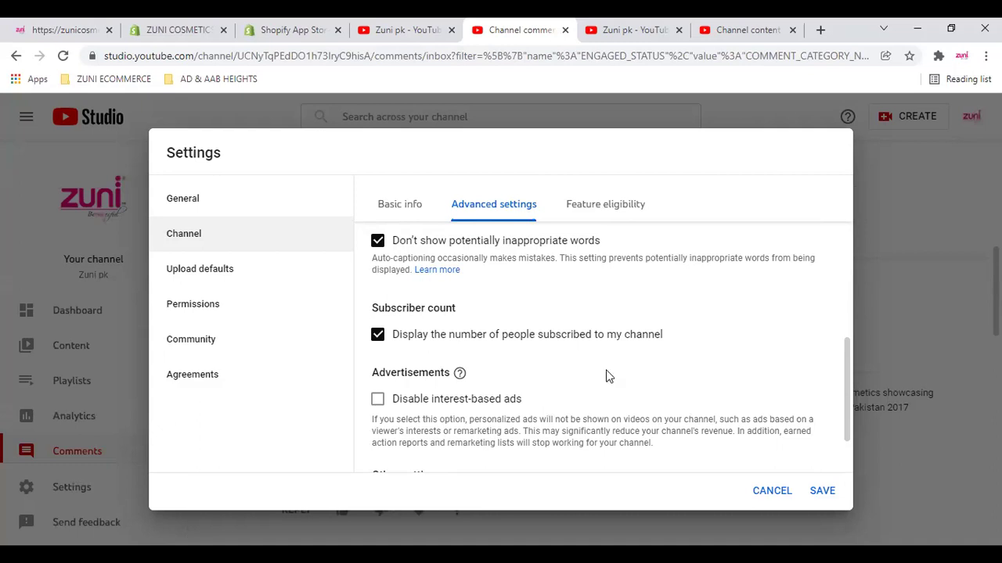
scroll(468, 413, down, 1)
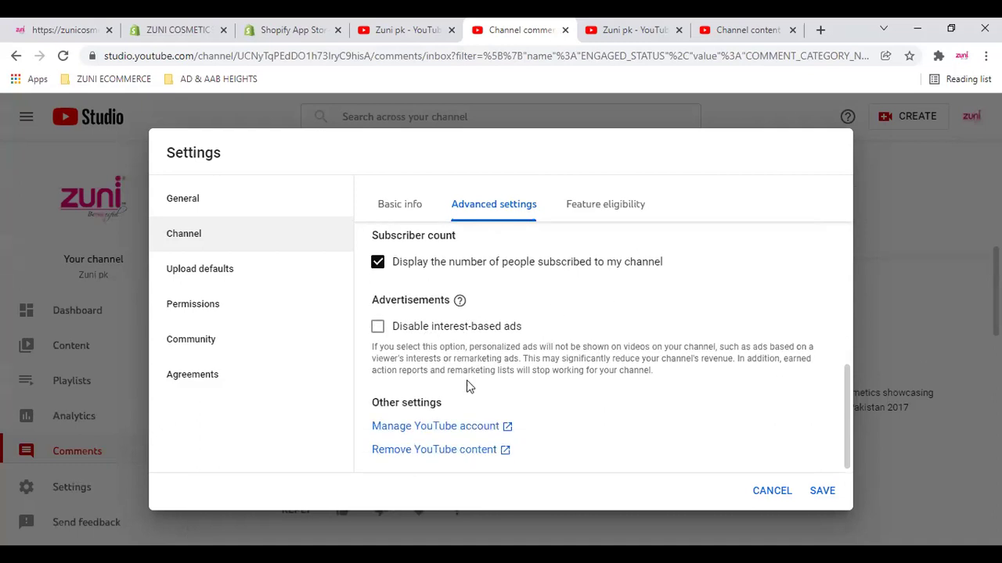
Show the channel's feature eligibility and expand the intermediate features with their requirements
click(593, 212)
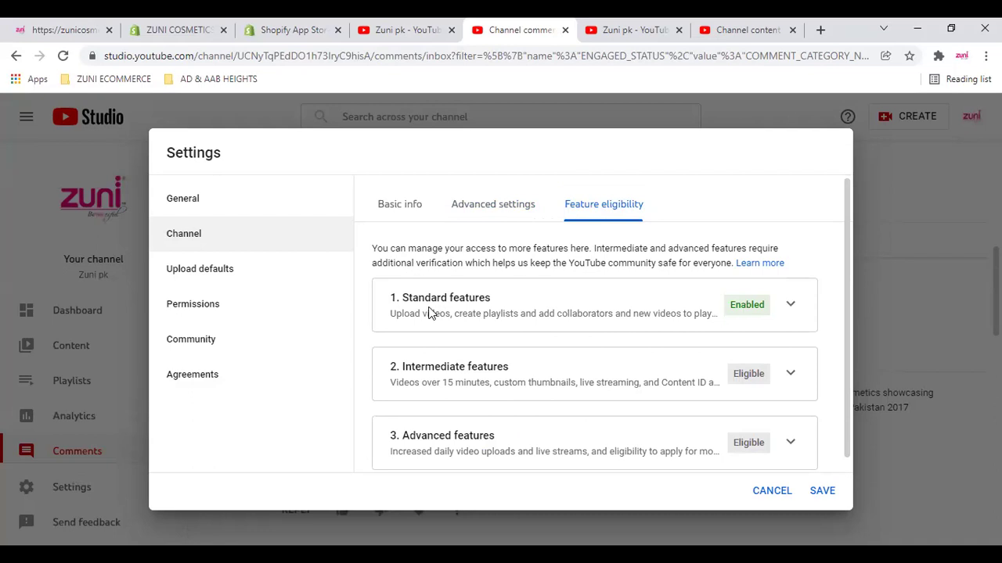
drag(400, 298, 532, 297)
click(550, 298)
click(790, 374)
scroll(786, 380, down, 2)
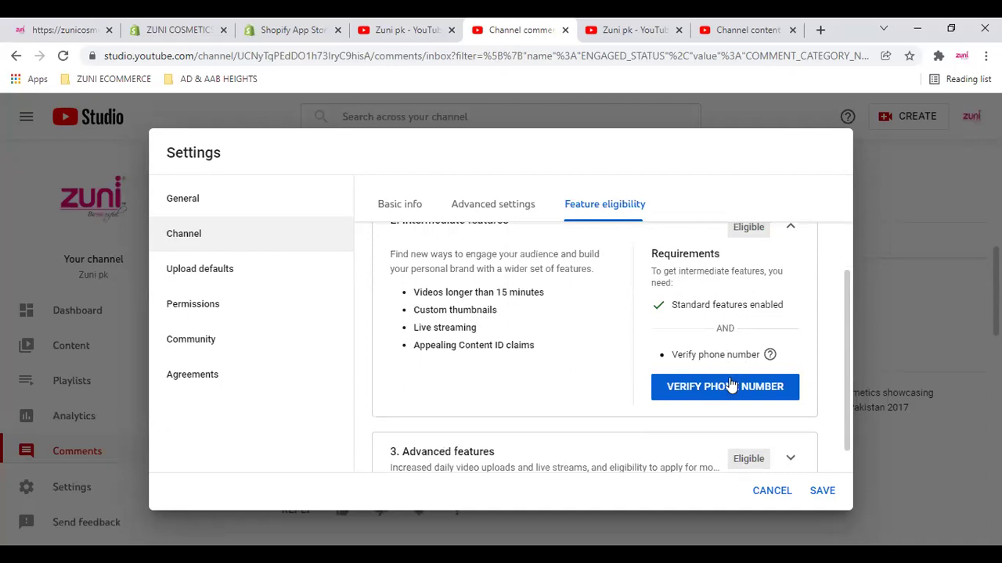
Go through the intermediate features, from videos longer than 15 minutes to appealing Content ID claims, and collapse the section
scroll(704, 392, up, 1)
drag(409, 365, 550, 364)
click(547, 380)
drag(414, 382, 516, 393)
drag(410, 401, 490, 402)
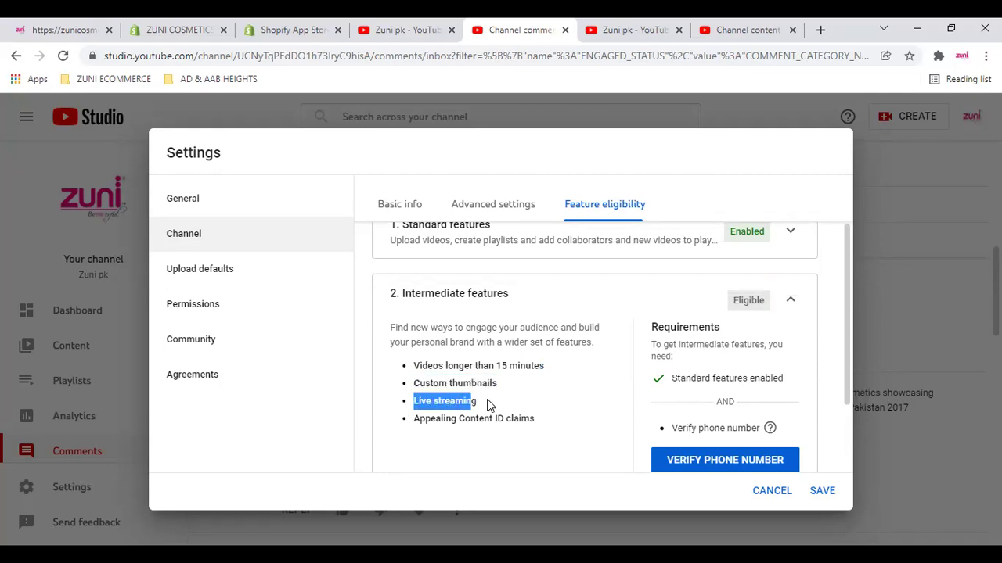
click(421, 417)
drag(421, 417, 549, 420)
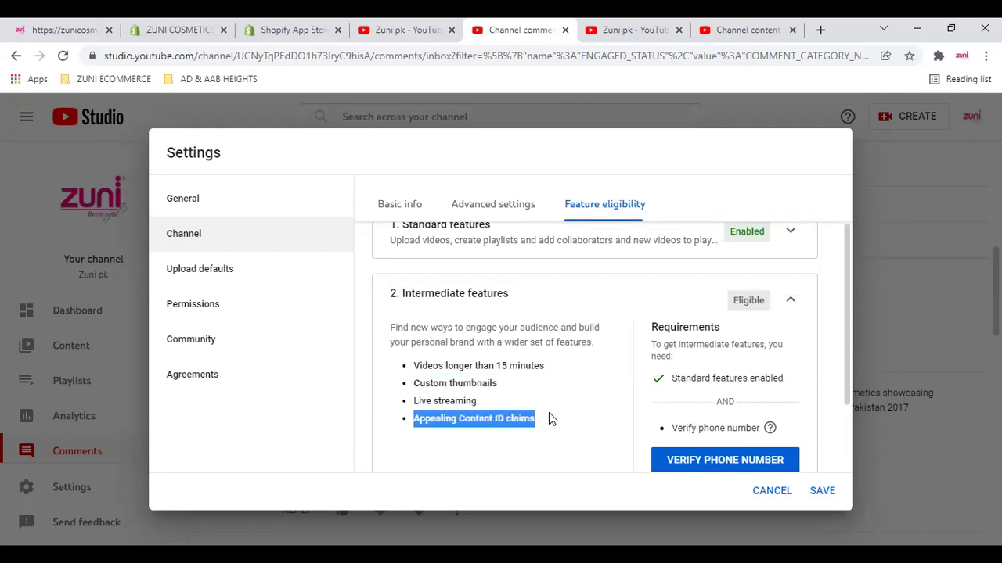
click(569, 423)
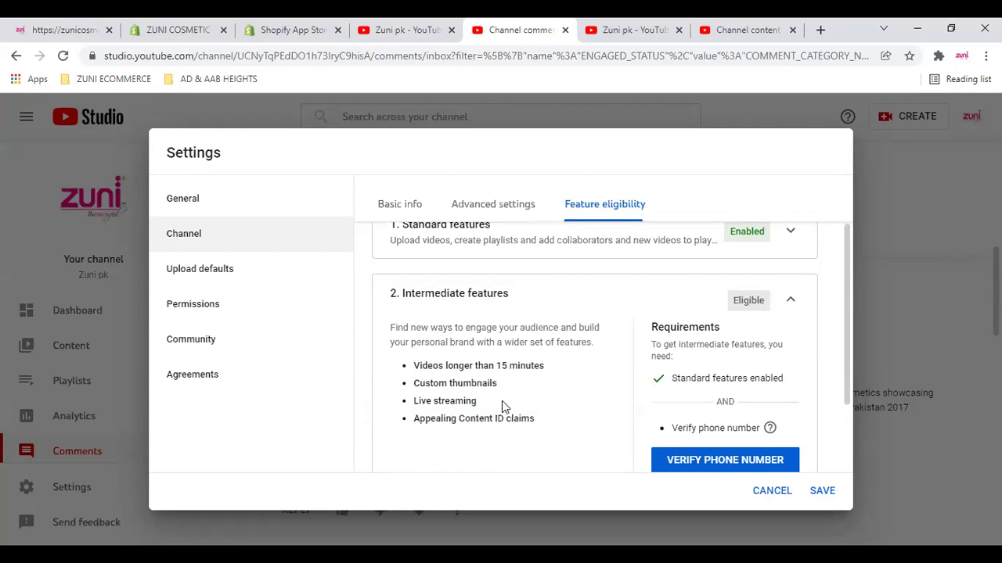
click(790, 300)
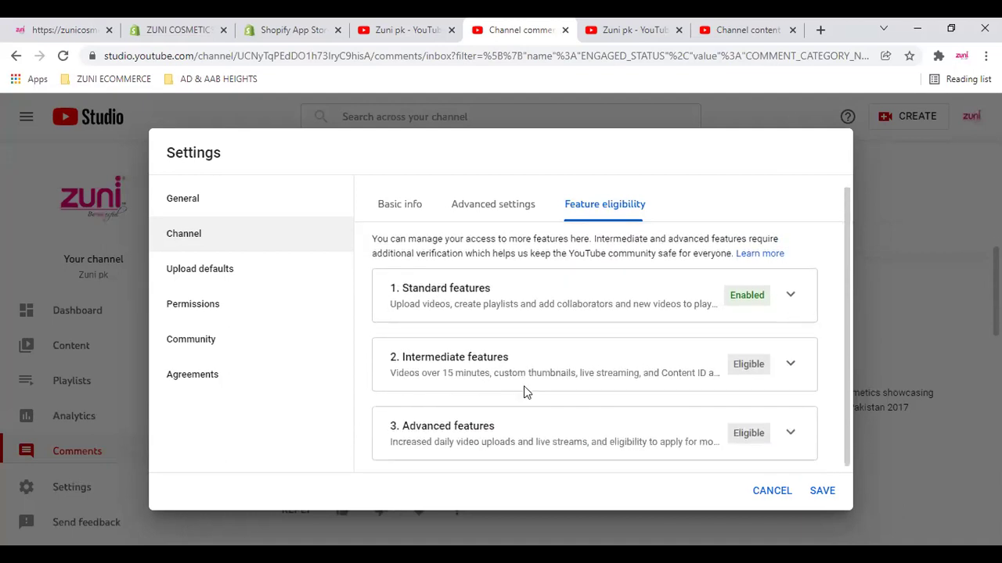
Expand the advanced features and examine their requirements, including the explanations for video verification and channel history
click(786, 433)
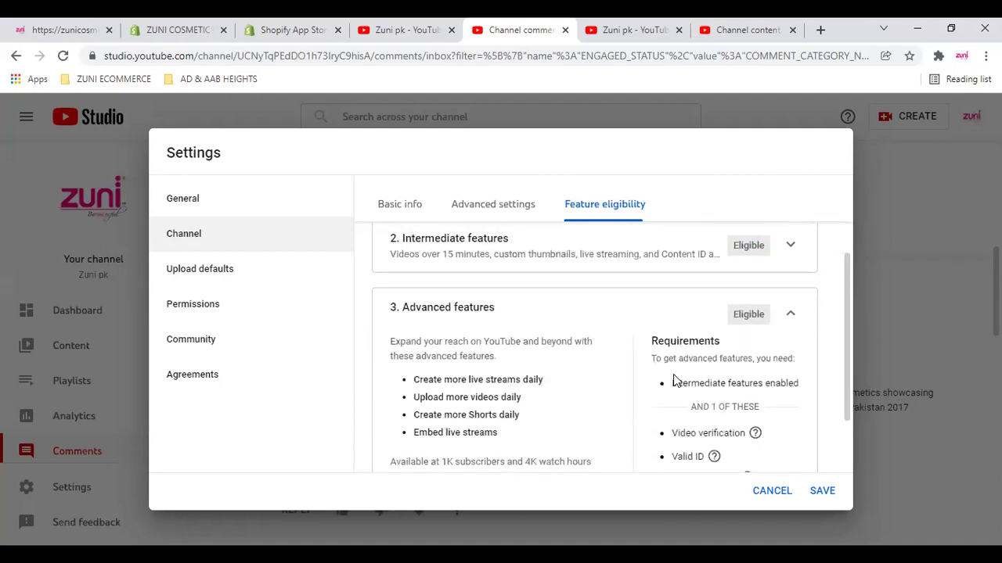
drag(672, 356, 787, 356)
scroll(488, 331, up, 2)
scroll(523, 360, down, 2)
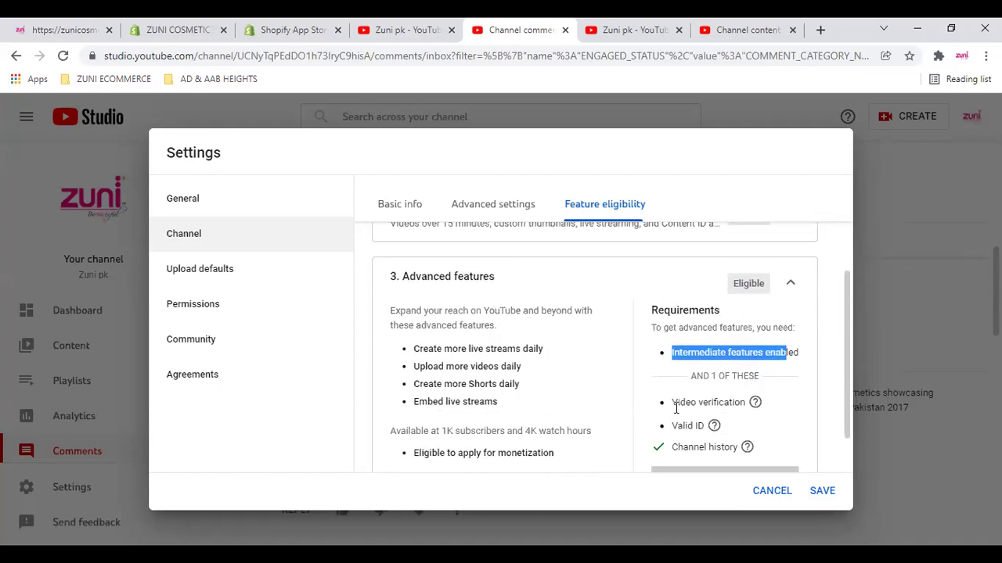
mouse_move(755, 403)
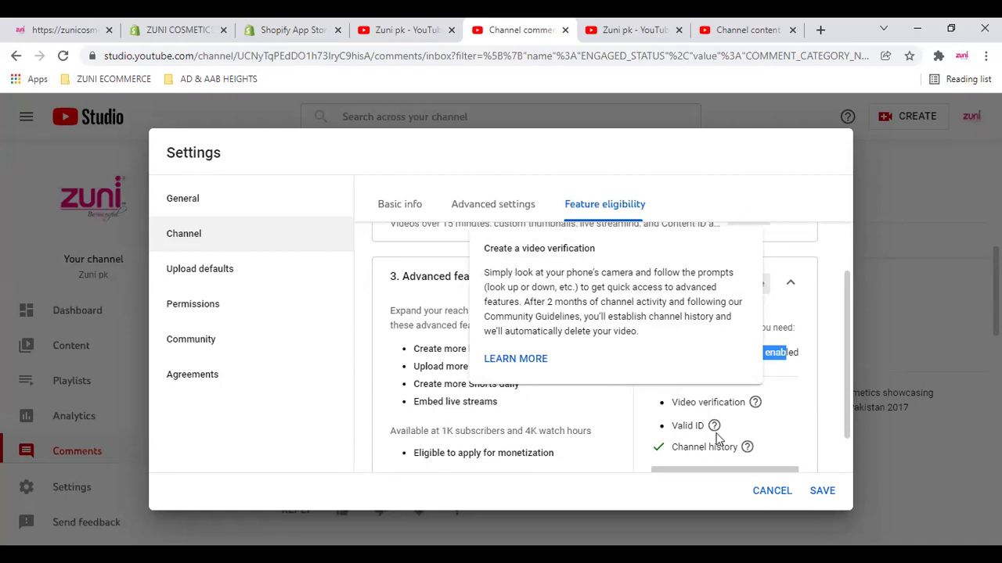
scroll(755, 442, down, 1)
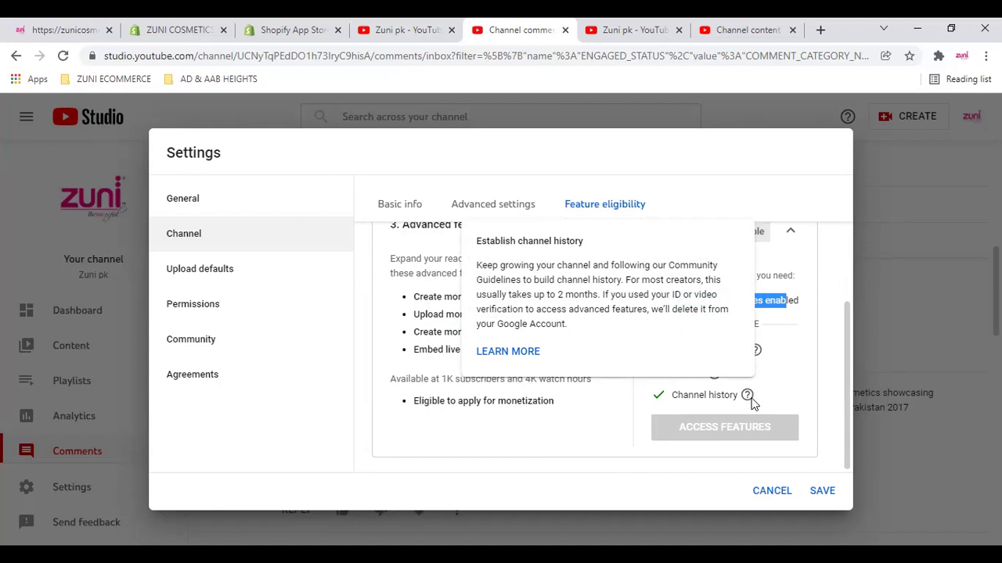
scroll(594, 399, up, 2)
click(629, 387)
scroll(629, 388, down, 2)
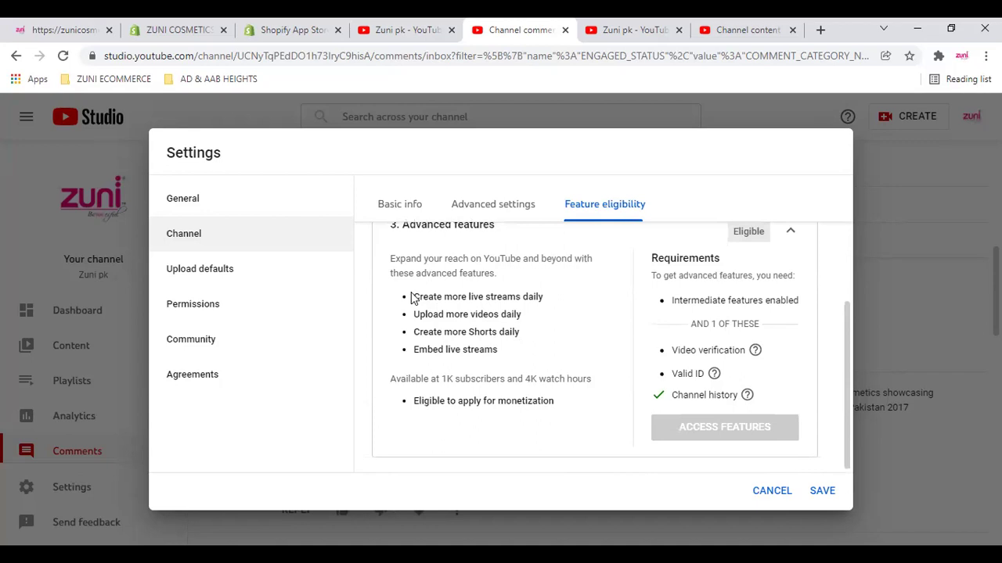
Read the advanced features' benefits, from more daily live streams to embedding, and the condition for applying for monetization
drag(415, 300, 549, 301)
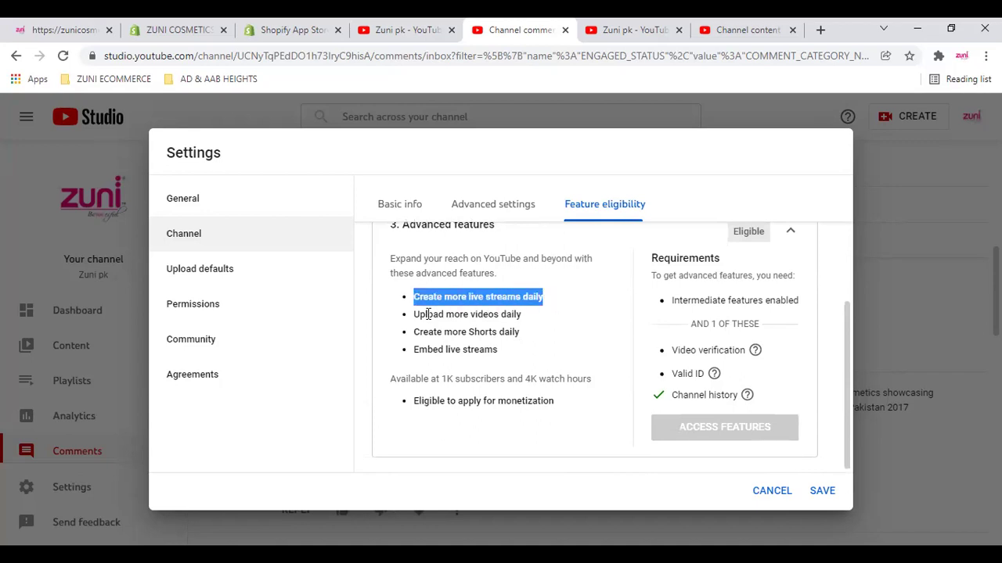
drag(416, 313, 563, 315)
click(480, 319)
drag(419, 332, 532, 331)
click(540, 333)
drag(415, 353, 519, 352)
click(515, 349)
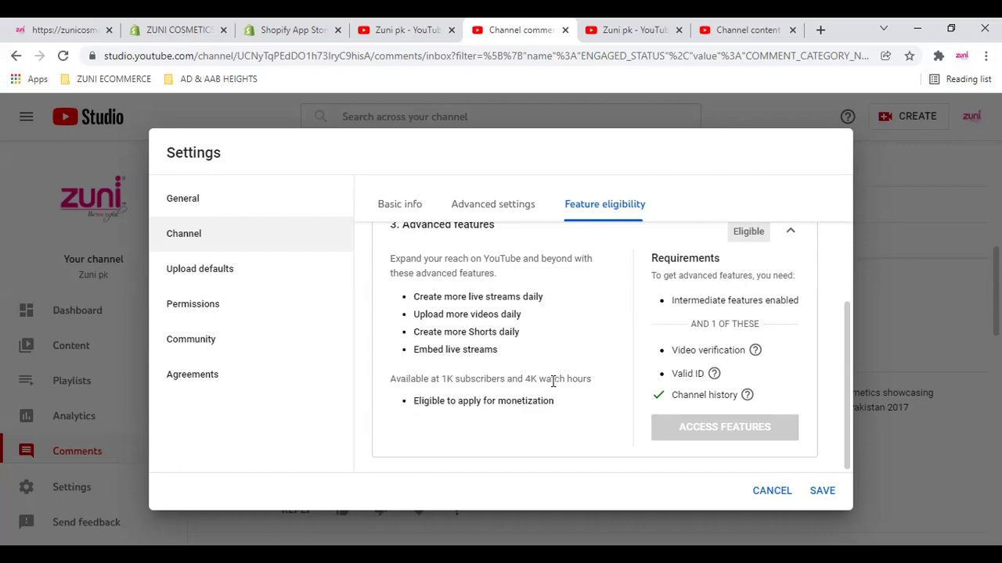
drag(392, 380, 601, 384)
click(604, 386)
Open the upload defaults and inspect the title, description, visibility options and tags fields of the basic info
click(226, 268)
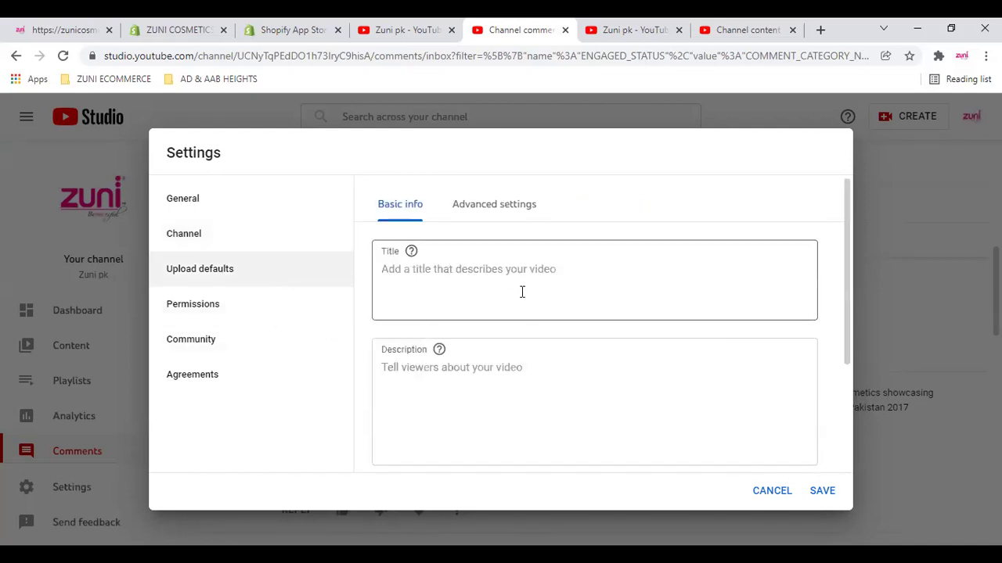
click(418, 276)
click(448, 375)
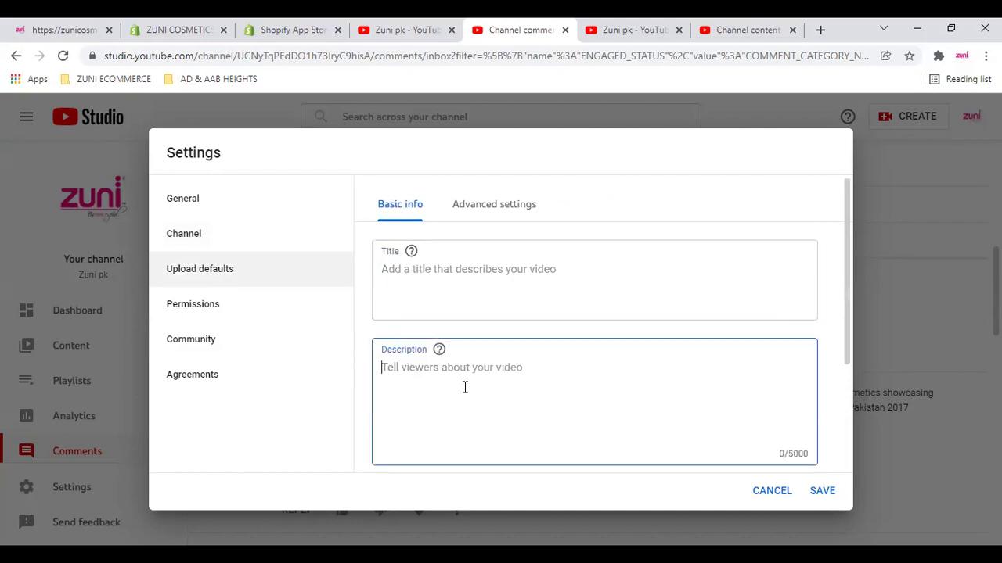
scroll(465, 388, down, 2)
click(480, 373)
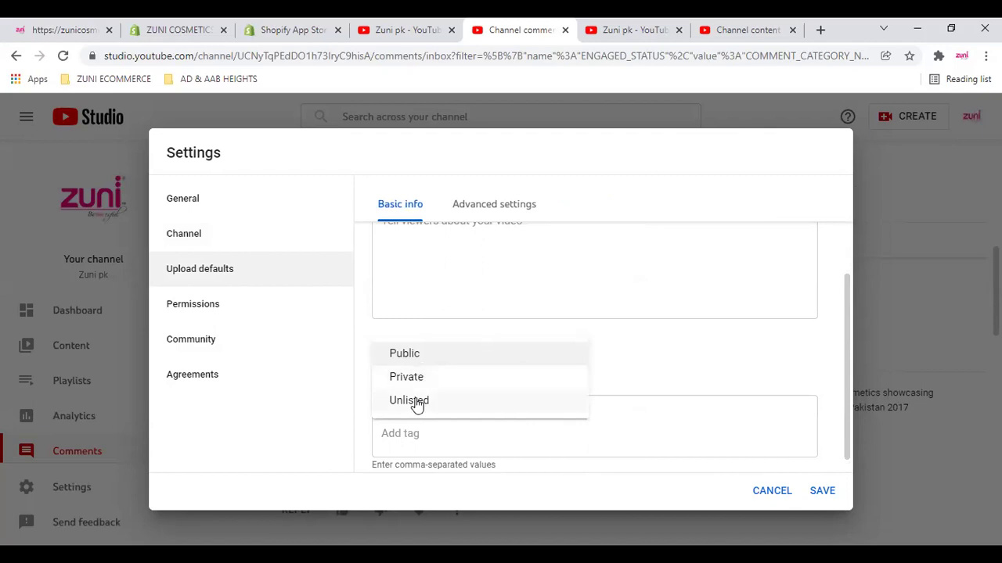
click(665, 358)
scroll(457, 399, down, 1)
click(438, 418)
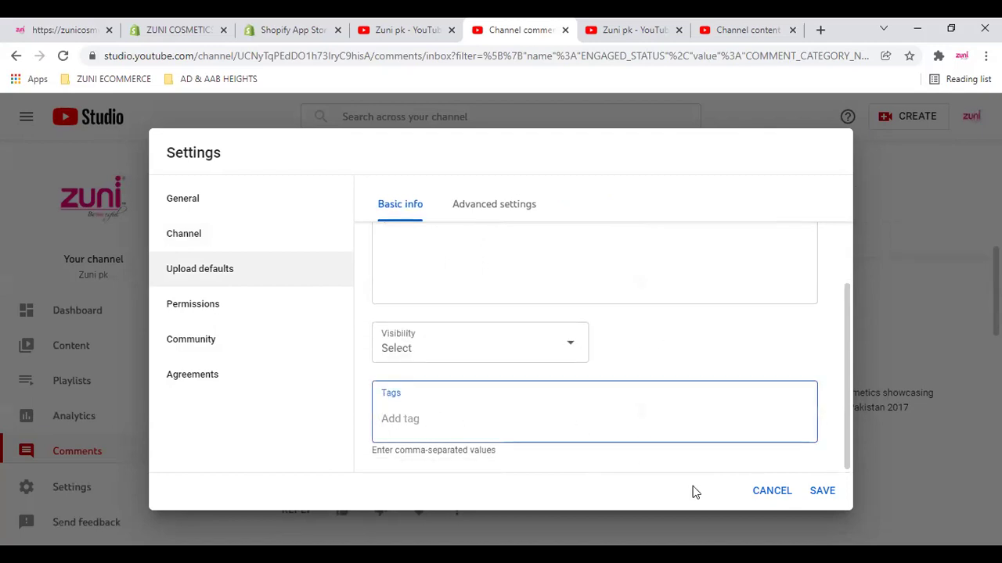
Glance at the advanced upload defaults, then return to the basic info and review the default title and description fields
click(474, 205)
click(403, 202)
scroll(504, 345, up, 5)
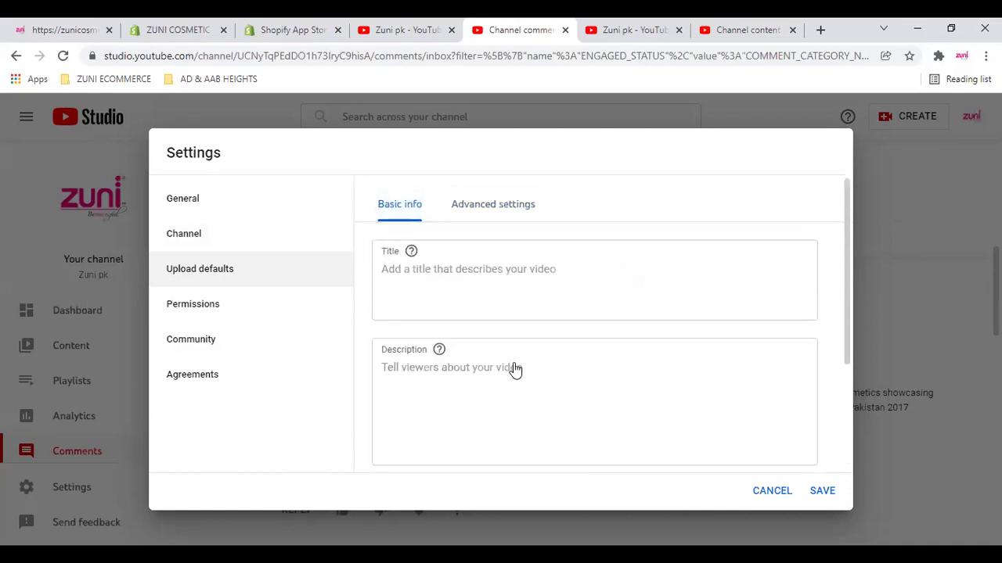
click(421, 282)
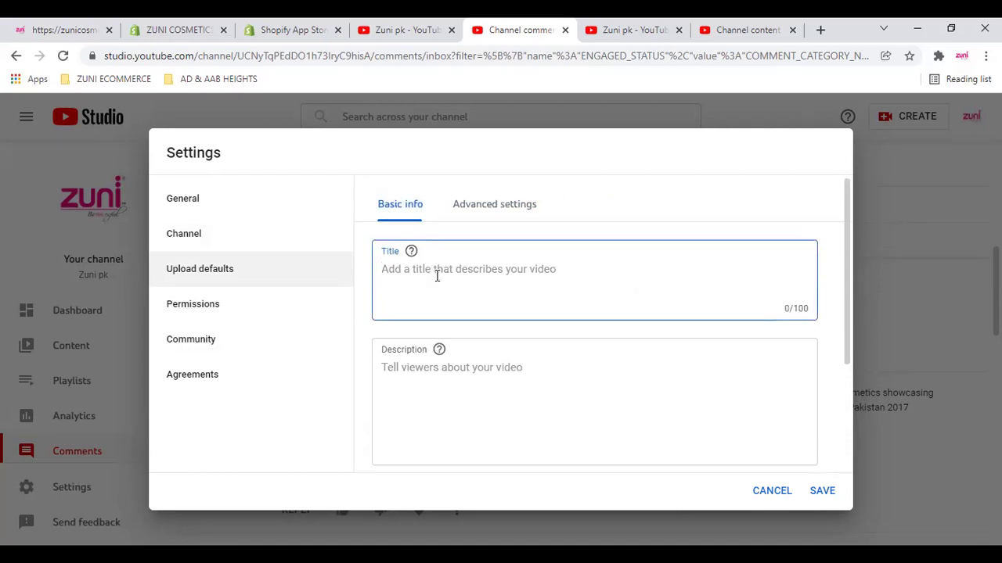
click(463, 408)
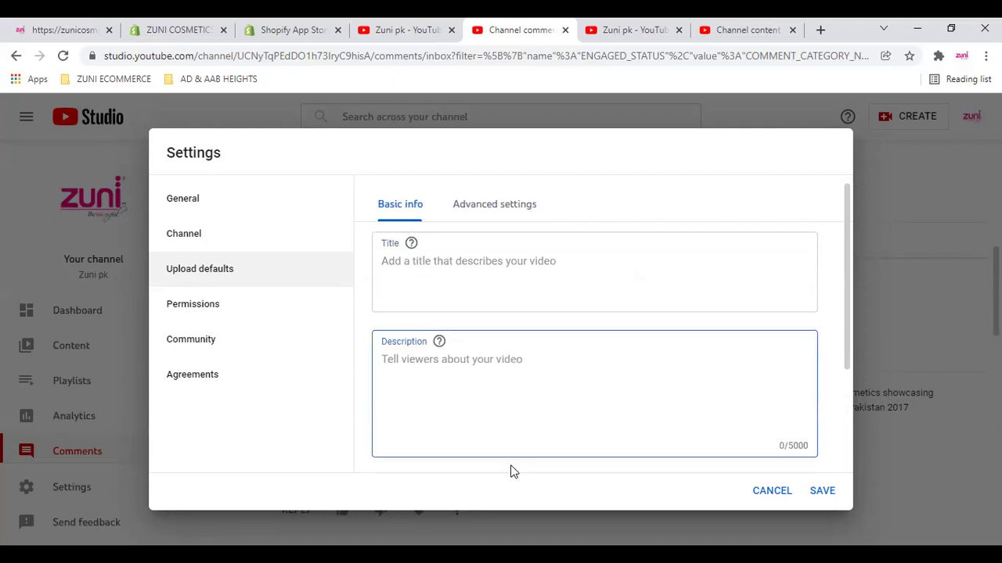
scroll(511, 469, down, 3)
scroll(498, 386, up, 3)
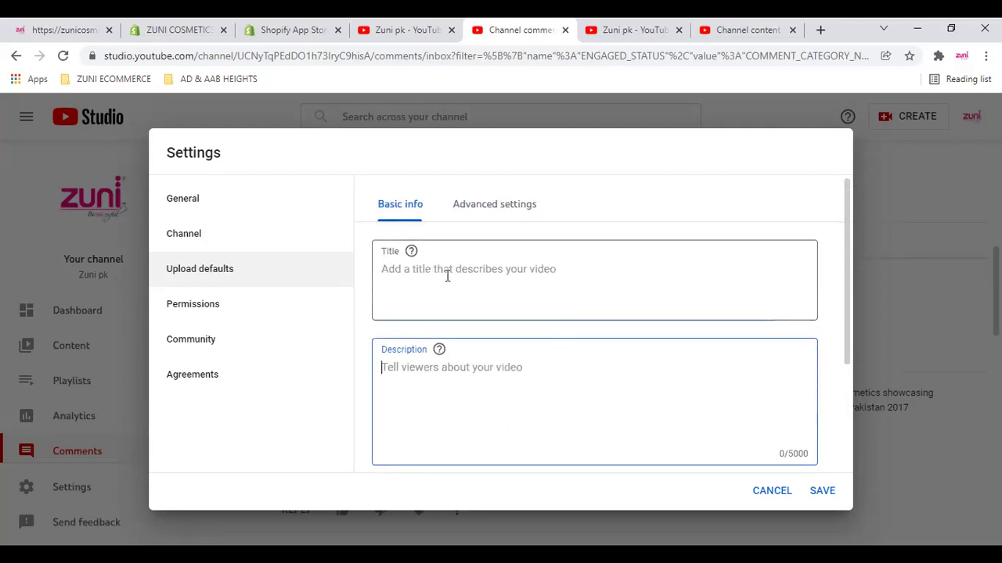
click(610, 268)
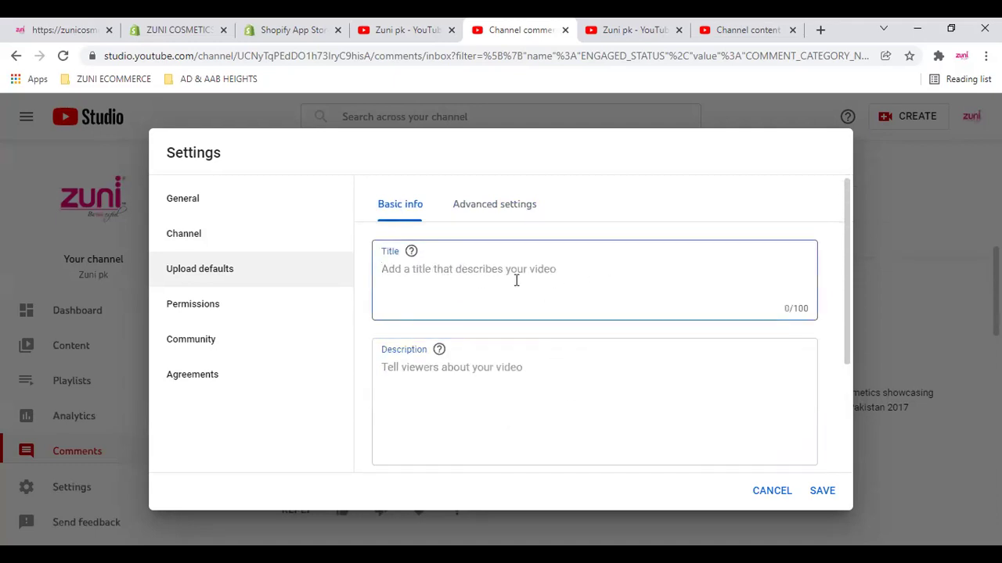
From the advanced upload defaults, open the help article on automatic chapters in a new tab and view its introduction
click(502, 211)
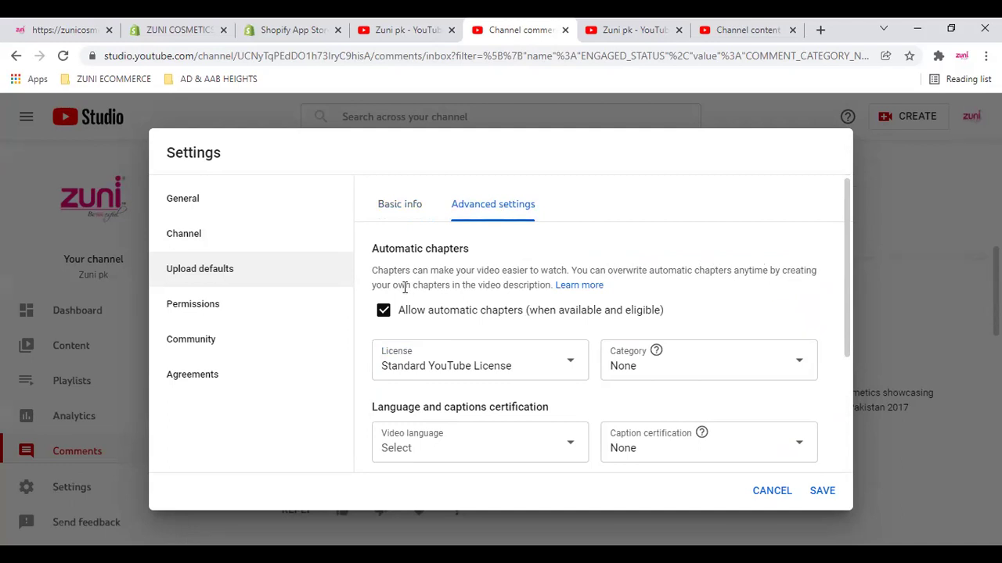
right_click(580, 286)
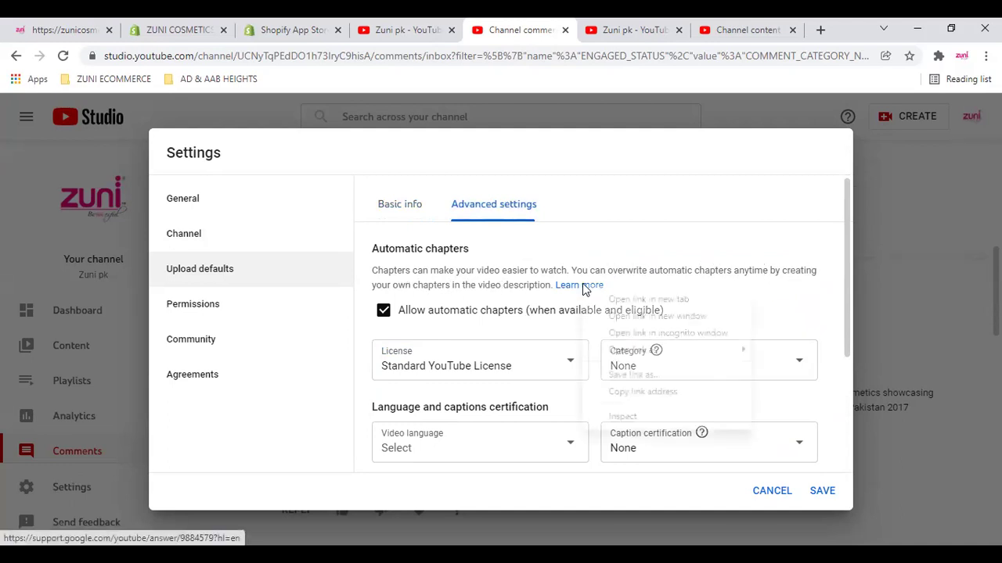
click(609, 295)
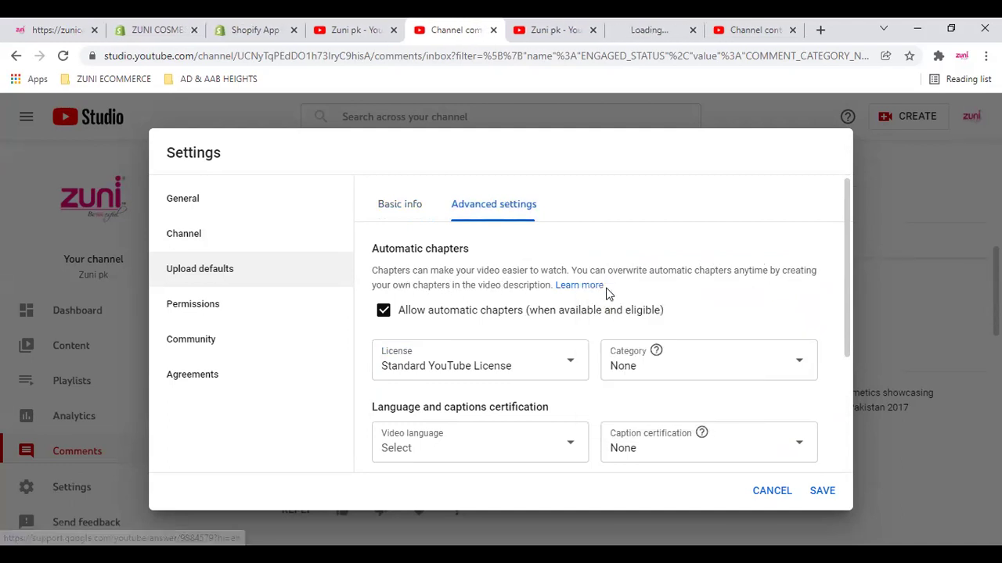
click(637, 29)
scroll(372, 282, down, 2)
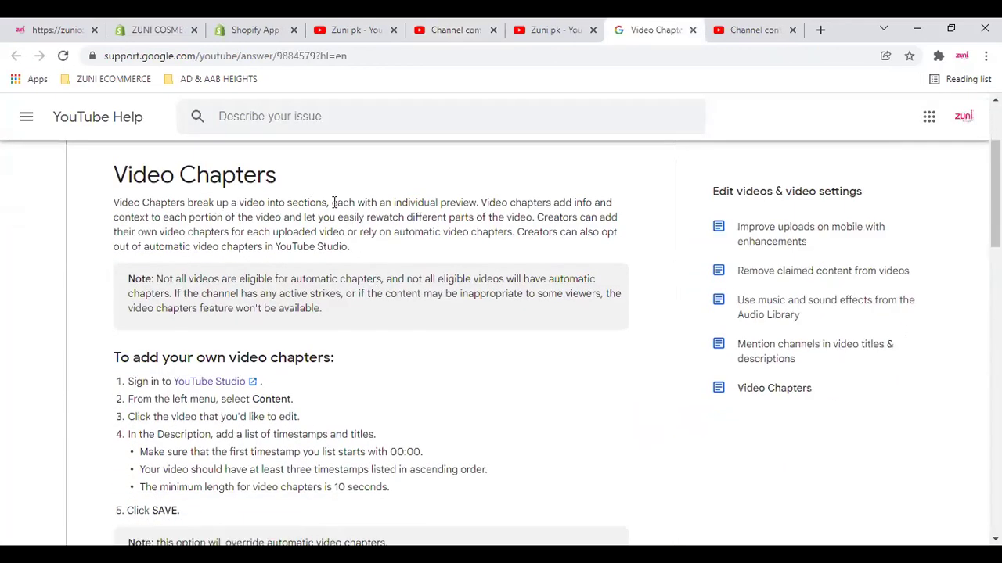
From the YouTube home feed, play the Kaun Banega Crorepati Season 13 episode, skip its ad and close that tab
click(361, 29)
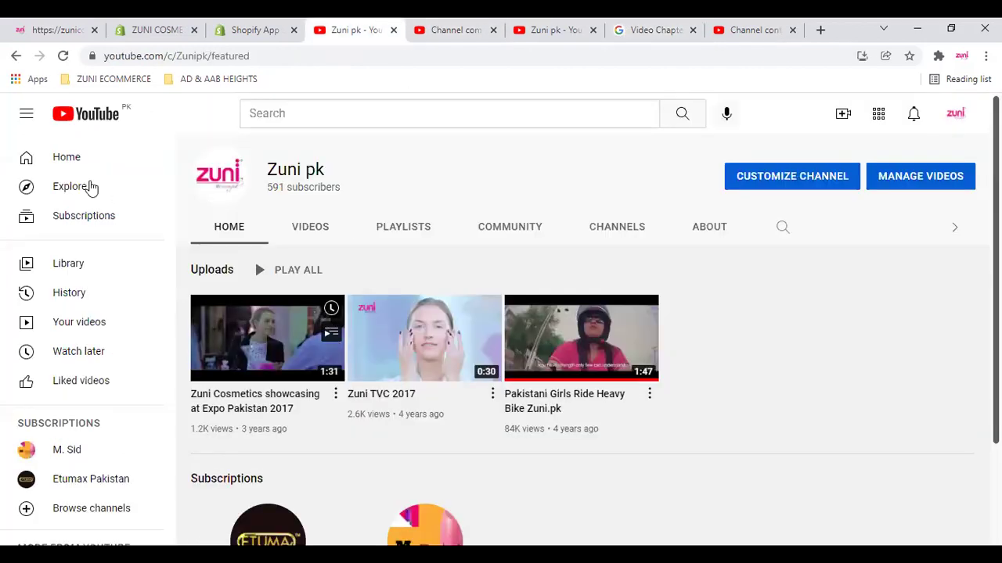
key(alt+Left)
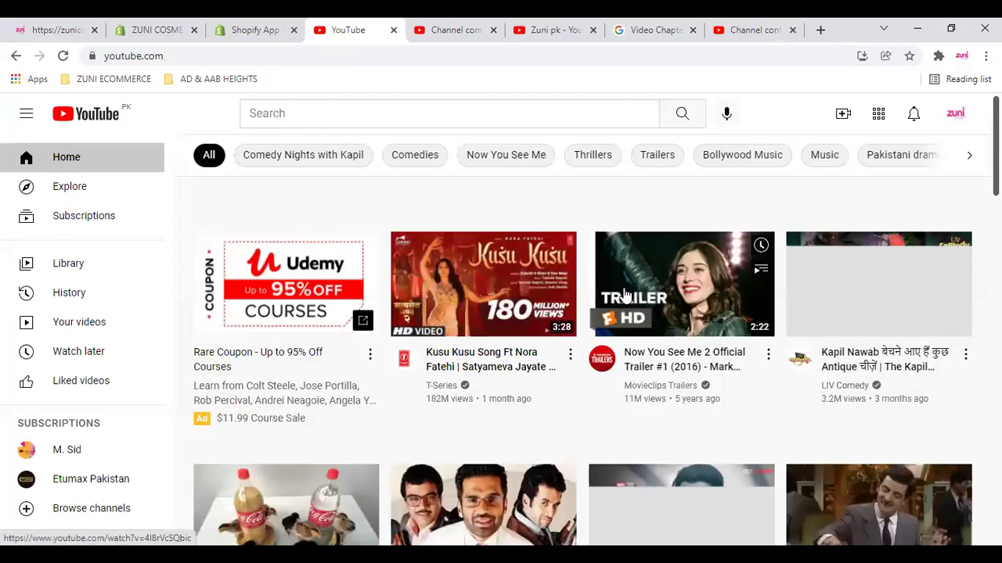
scroll(593, 386, down, 3)
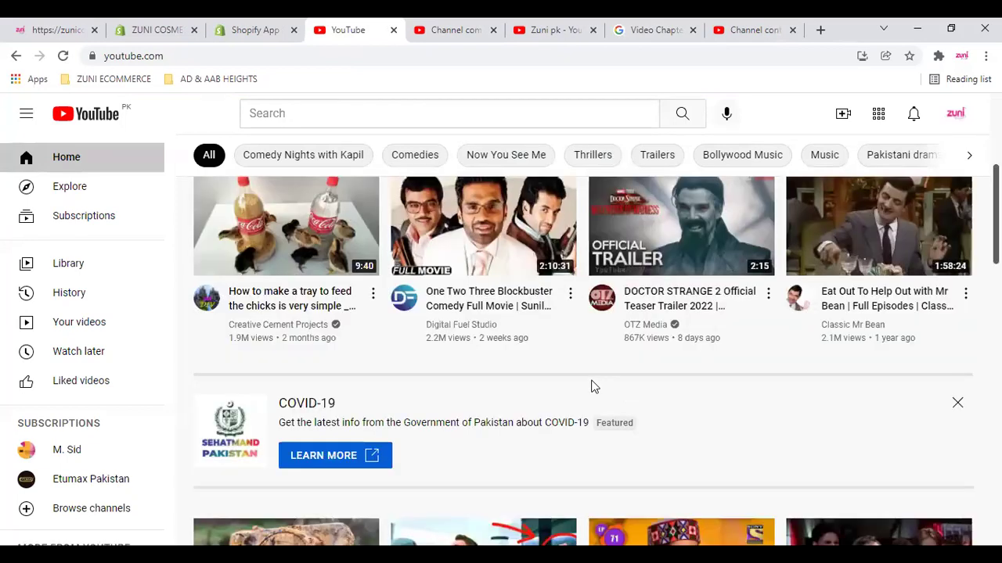
scroll(593, 387, down, 3)
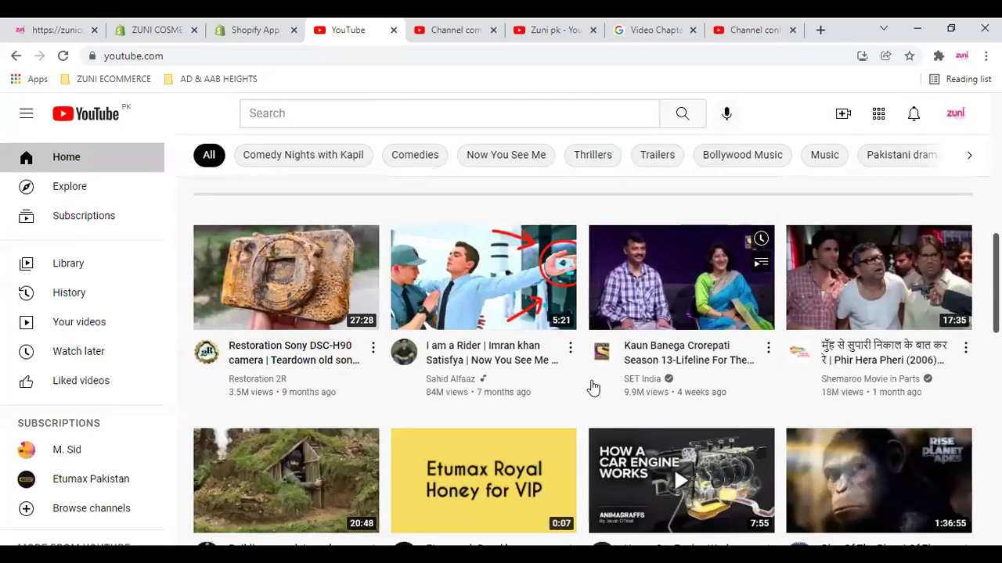
click(701, 266)
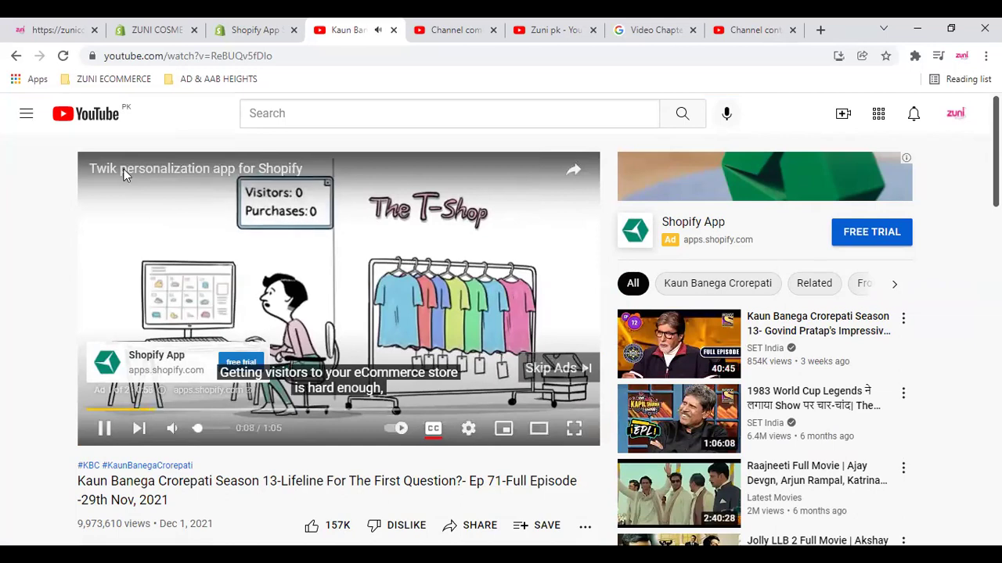
click(554, 366)
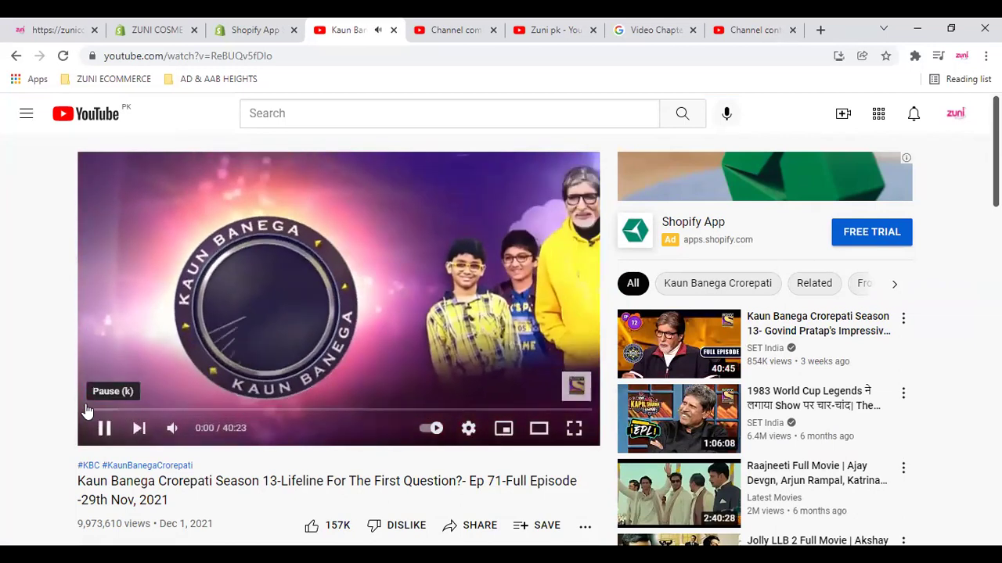
click(393, 30)
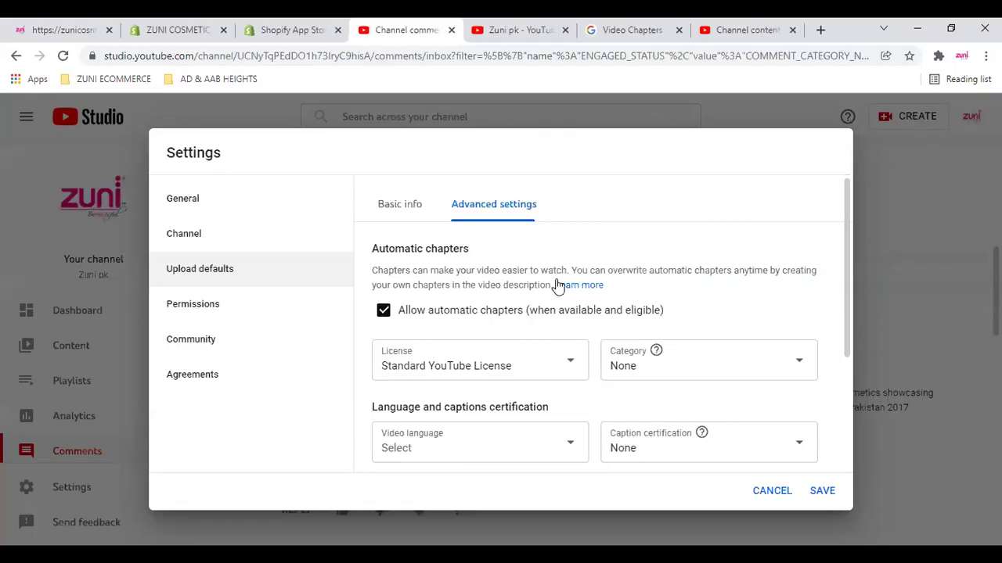
Return to the Video Chapters help article and read down to the embedded video on adding chapters
click(532, 28)
click(751, 28)
click(598, 29)
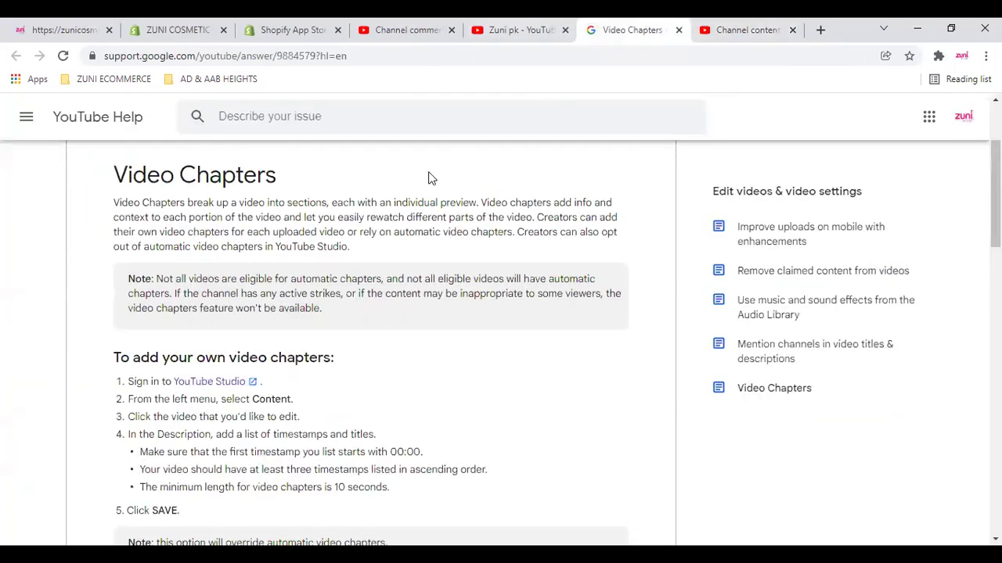
scroll(362, 421, down, 15)
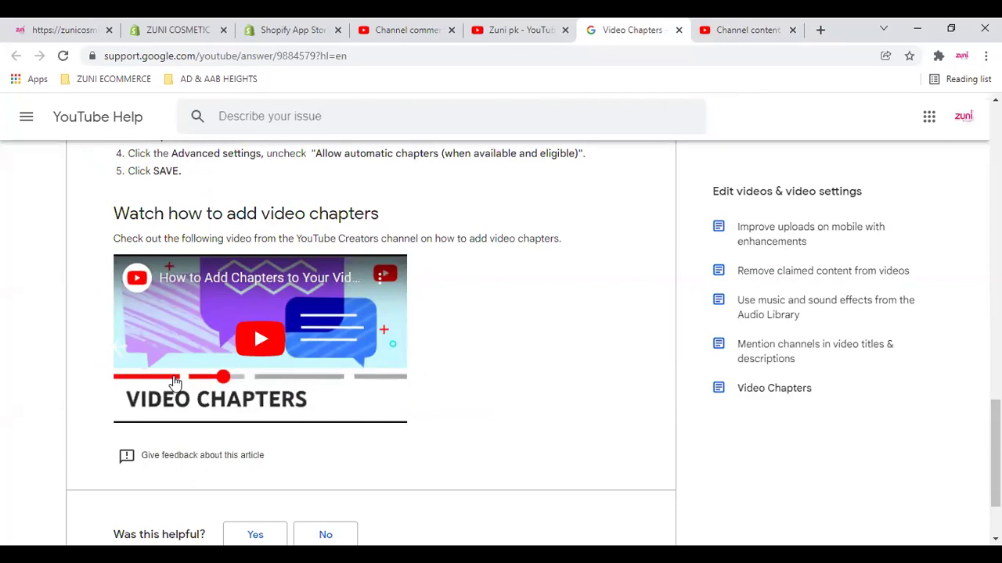
Finish reading the Video Chapters help article and view the Zuni pk channel home page
scroll(446, 406, down, 3)
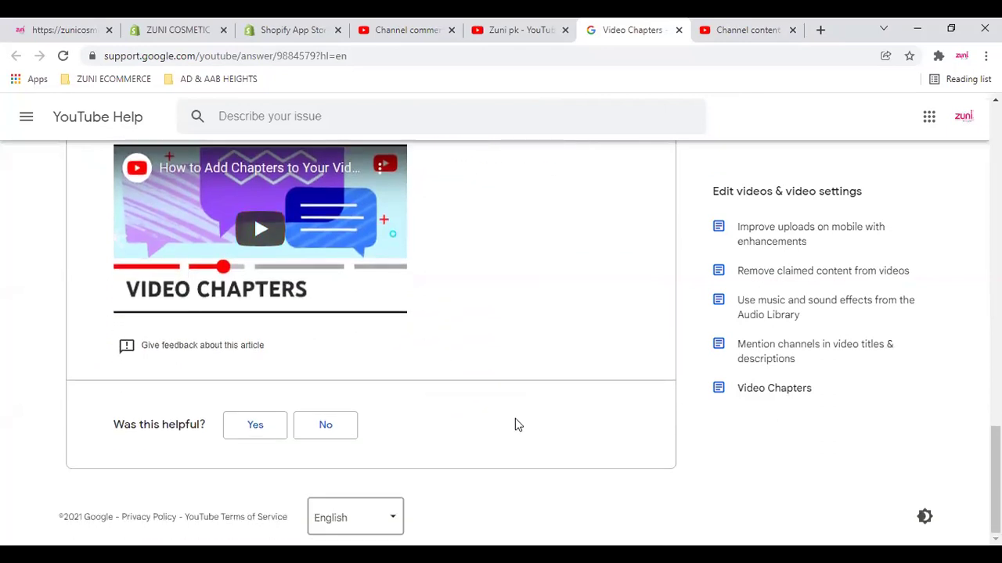
click(517, 30)
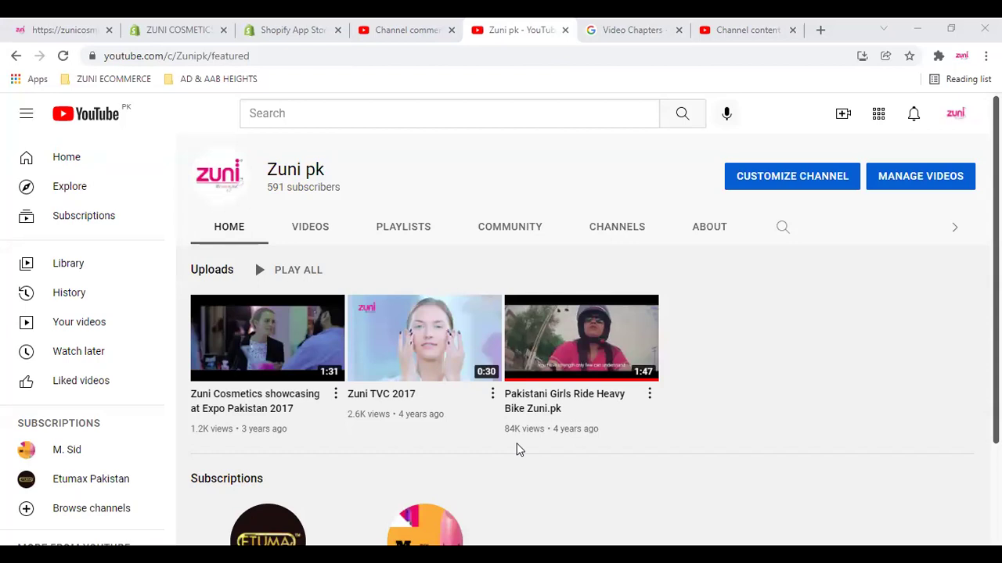
click(750, 341)
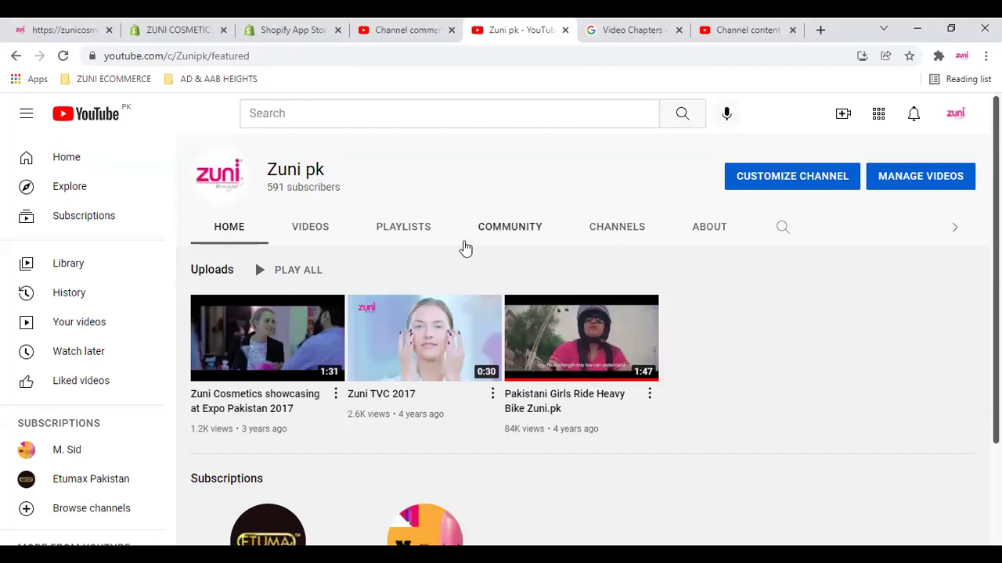
Return to the advanced upload defaults in Studio and look over the license, language, caption and comment settings
click(399, 30)
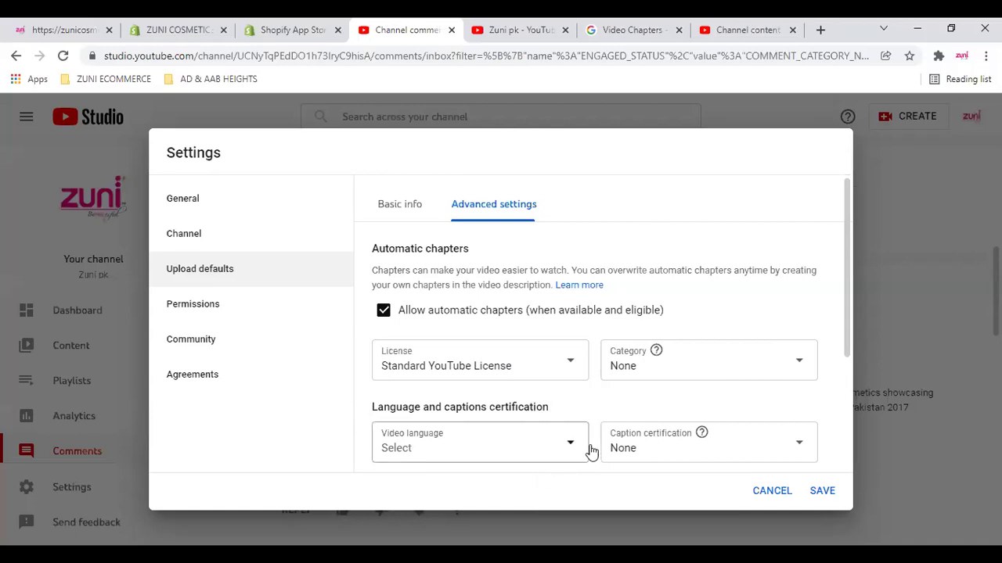
scroll(525, 326, down, 3)
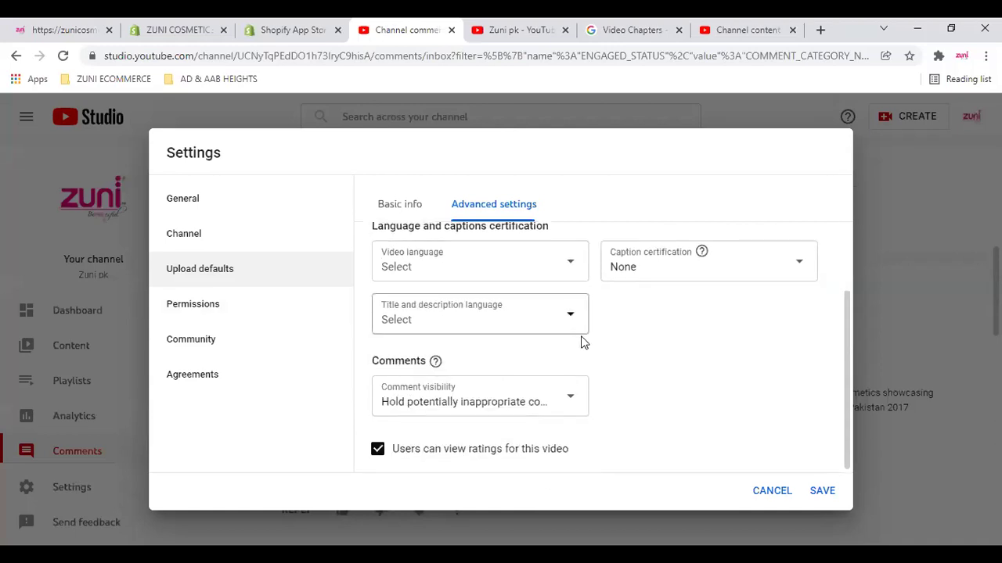
scroll(671, 371, up, 2)
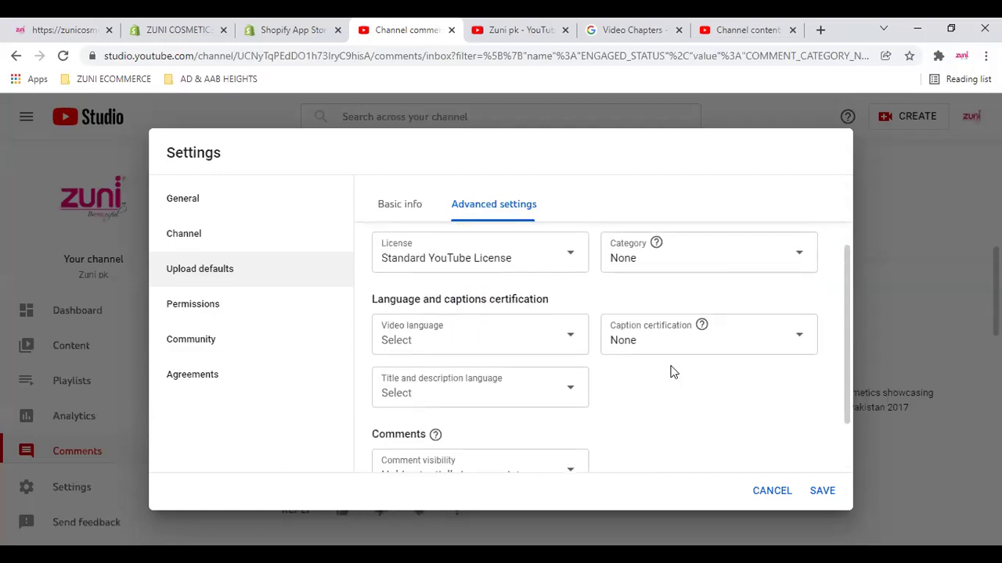
drag(846, 337, 848, 311)
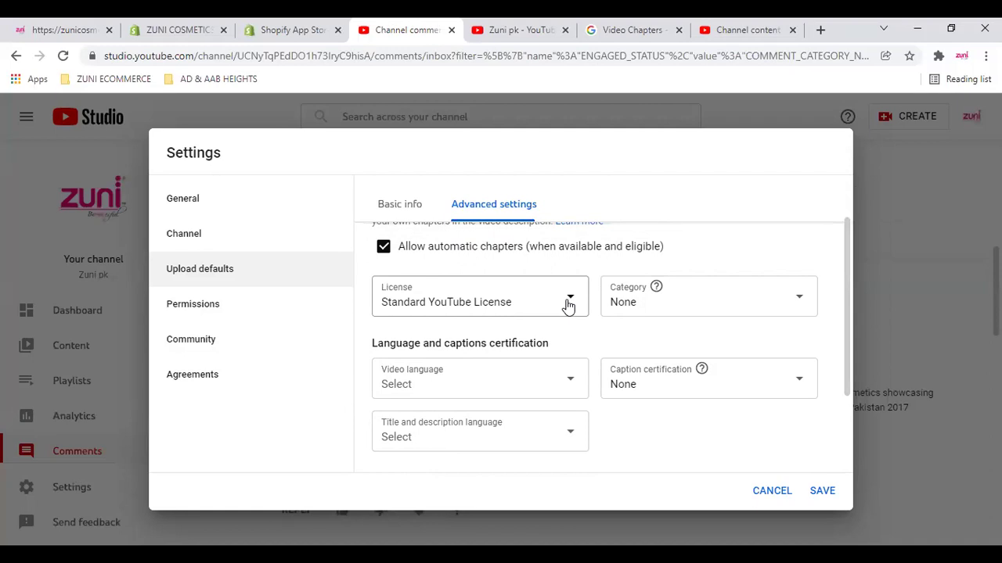
scroll(572, 316, up, 2)
scroll(512, 364, down, 1)
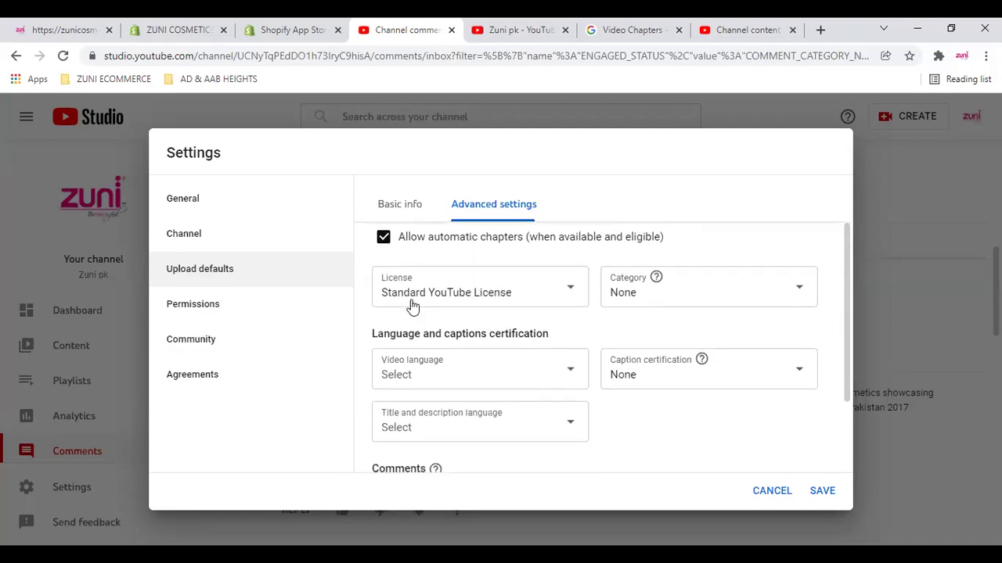
Review the license options, keeping Standard YouTube License, and look through the category and video language choices without changing them
click(563, 296)
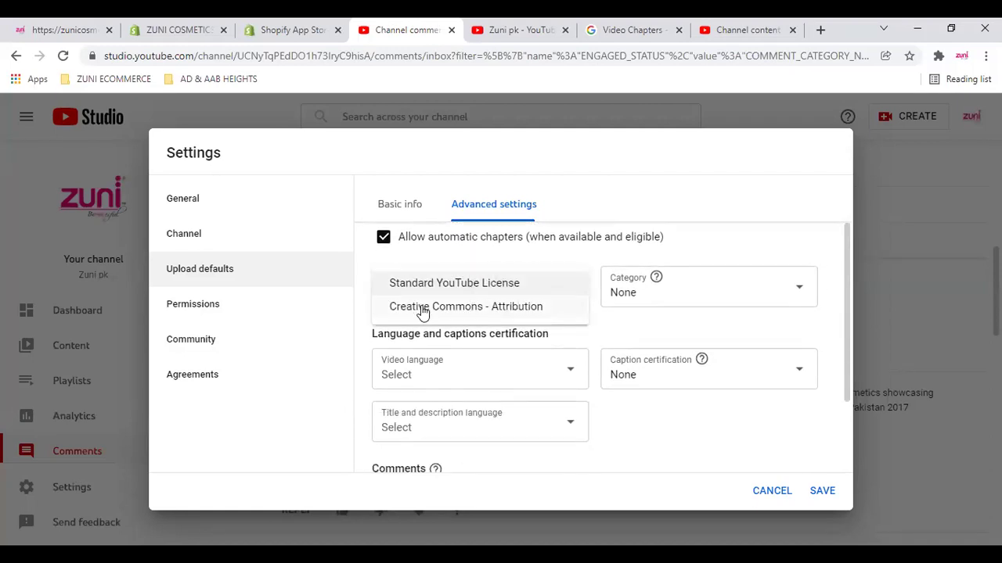
click(509, 285)
click(720, 298)
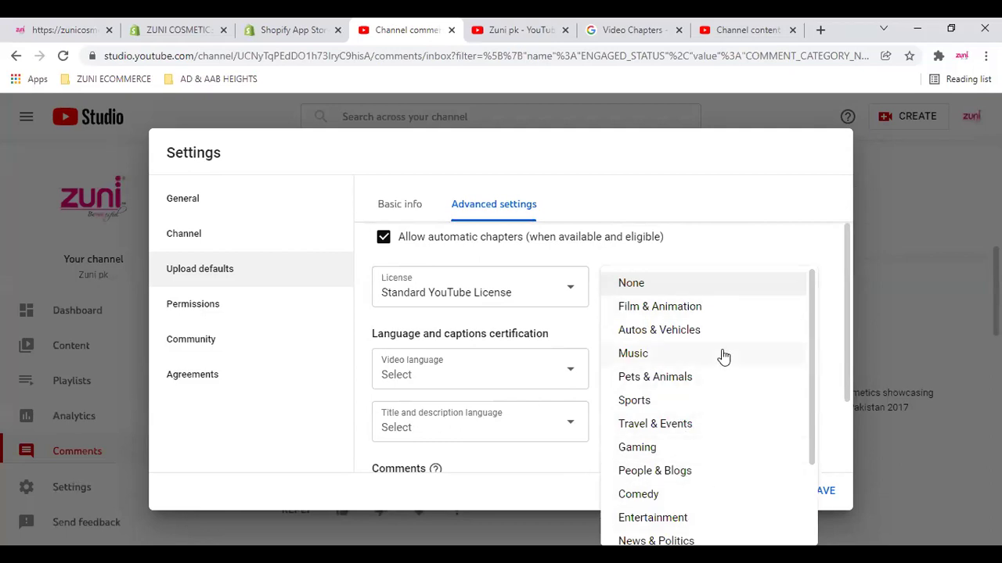
click(560, 340)
click(573, 361)
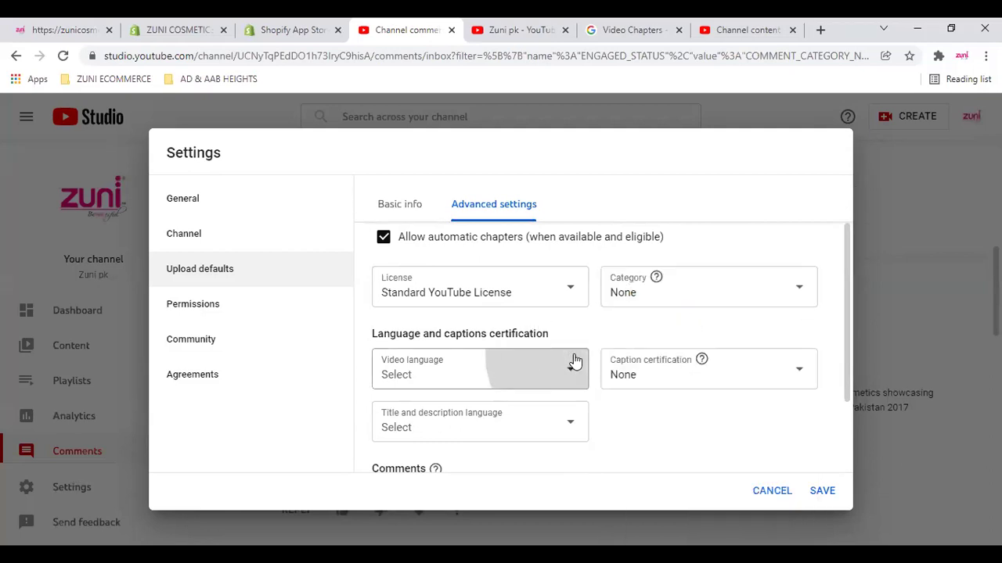
click(641, 424)
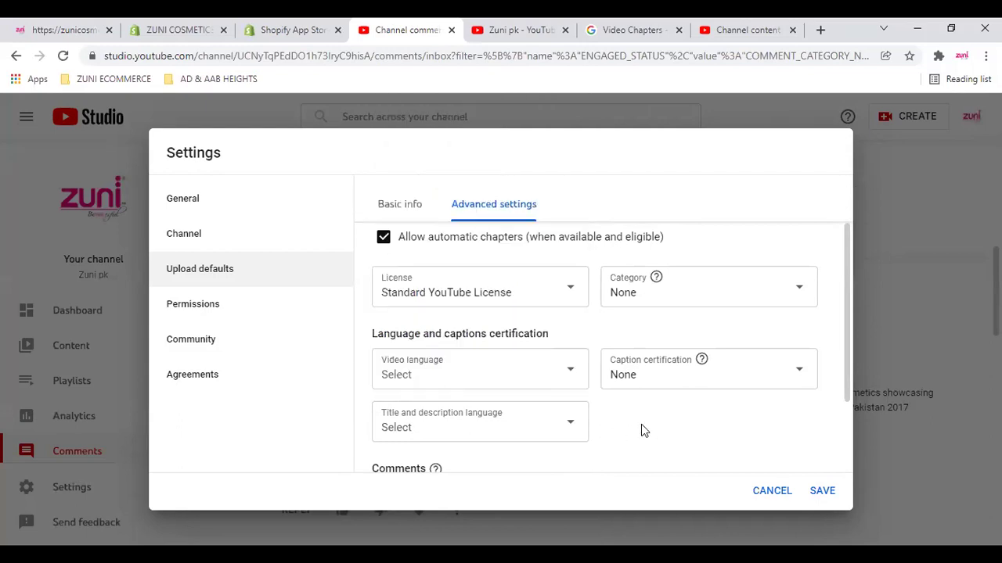
Check the title and description language choices and the comment visibility options, keeping potentially inappropriate comments held for review
scroll(646, 431, down, 1)
click(572, 358)
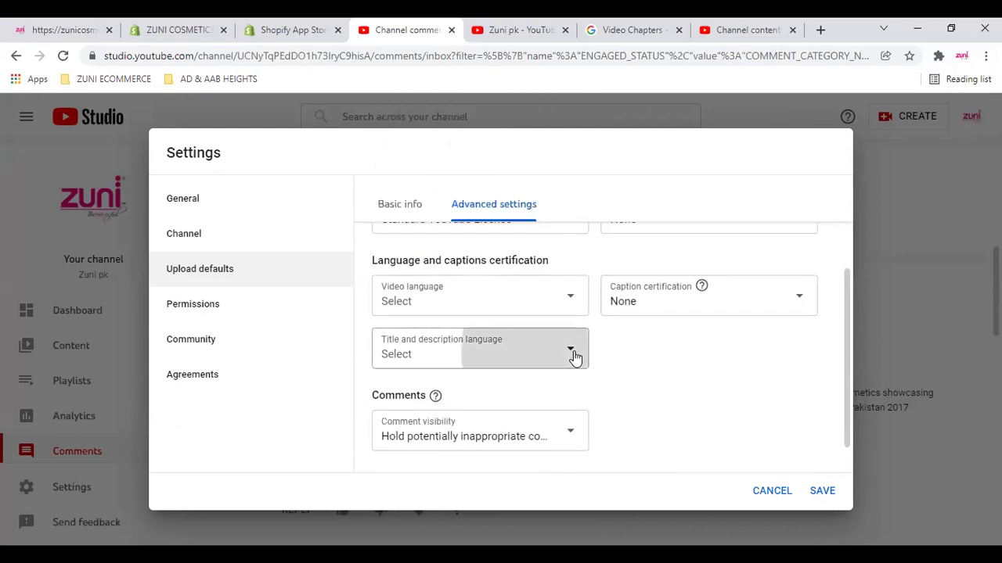
click(592, 353)
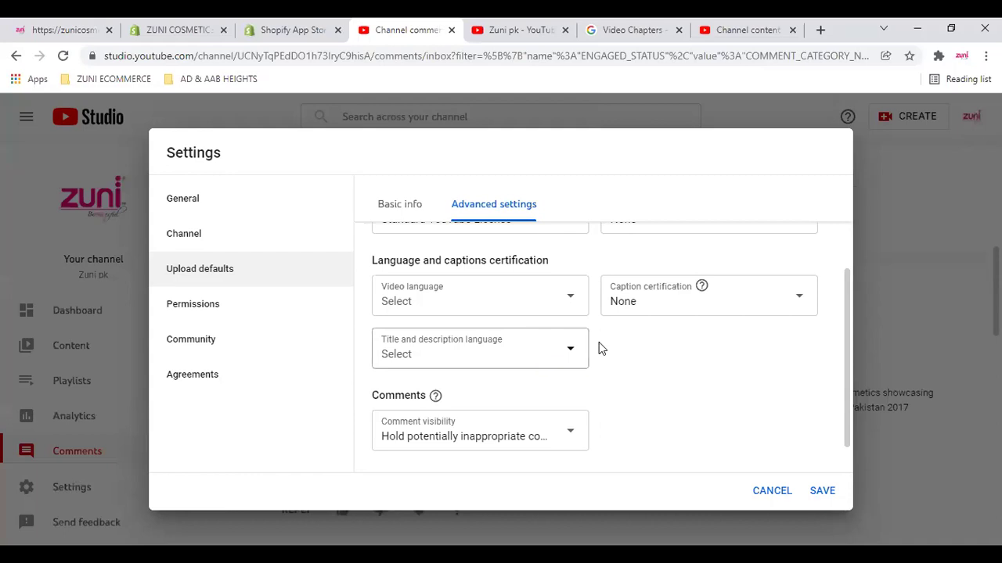
scroll(656, 369, down, 1)
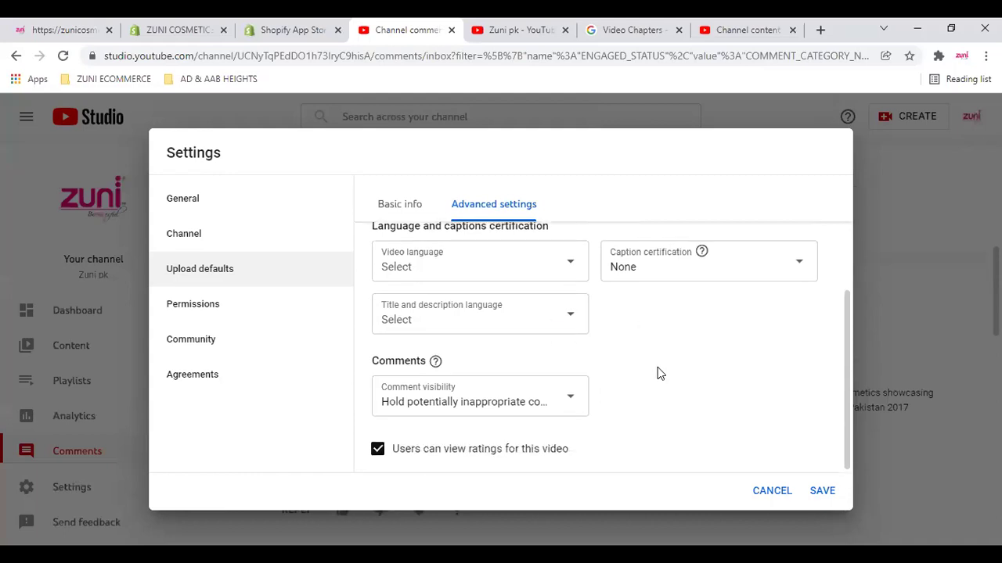
click(567, 401)
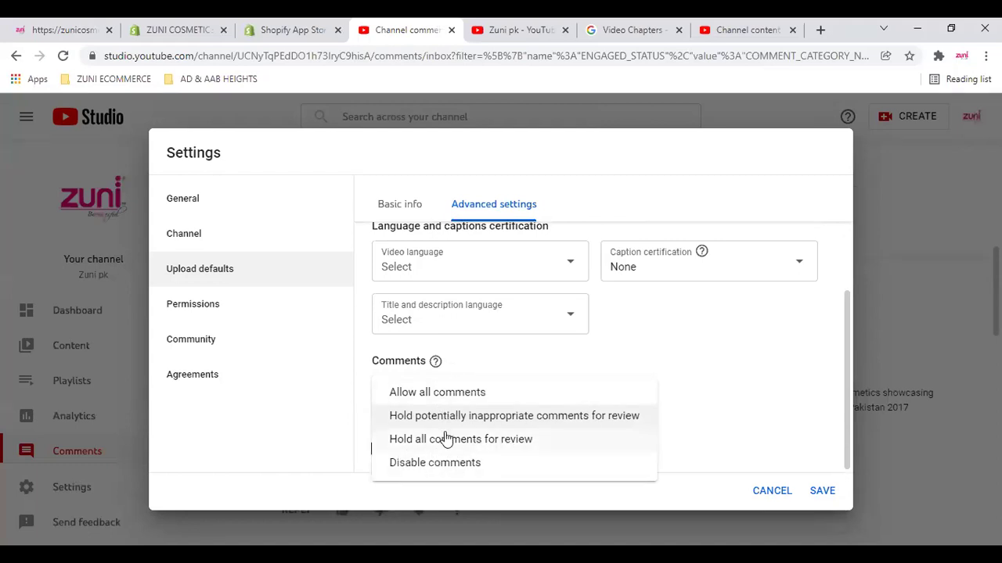
click(483, 424)
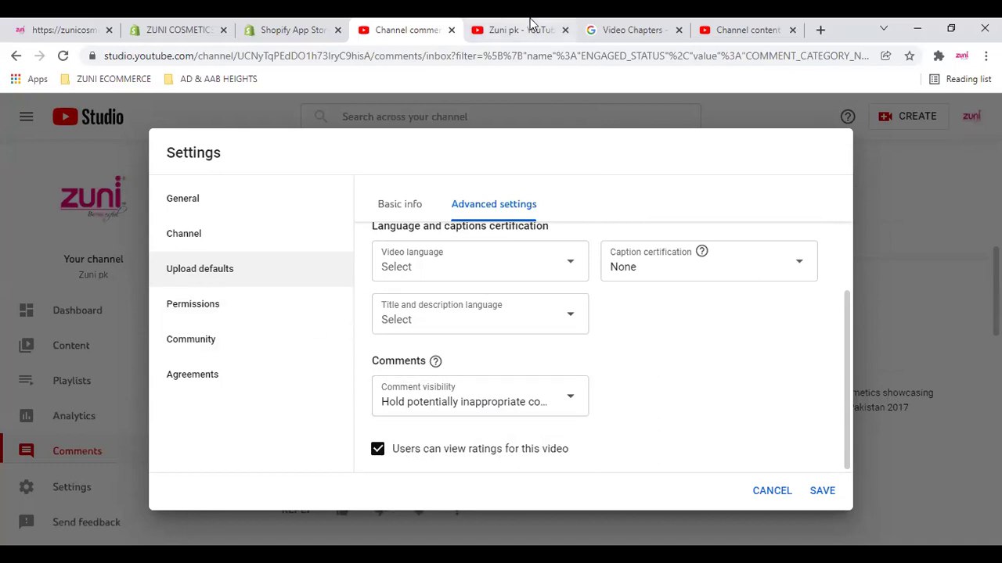
Open the channel video "Pakistani Girls Ride Heavy Bike Zuni.pk", pause it, view the area below it and return to the Studio settings
click(505, 27)
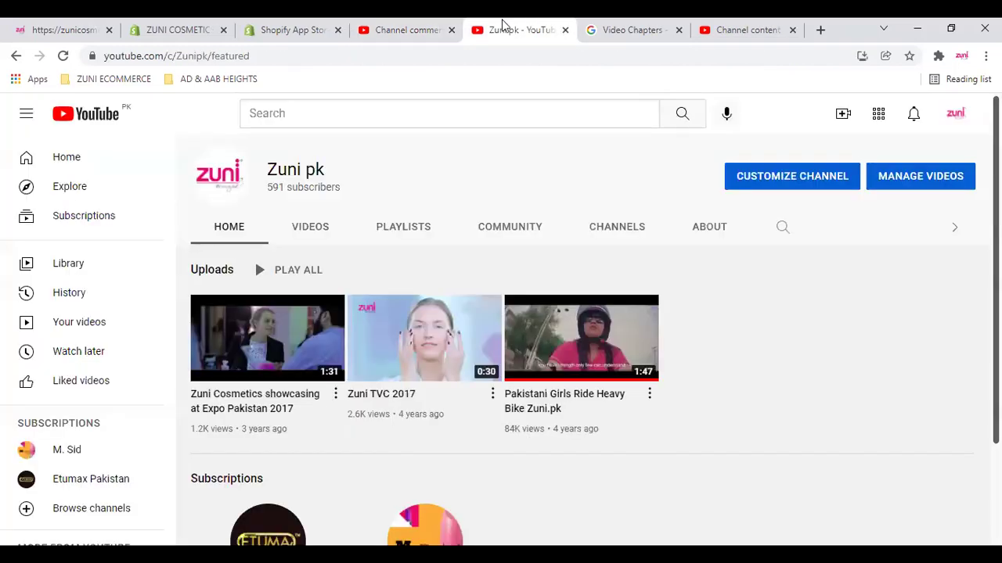
click(624, 368)
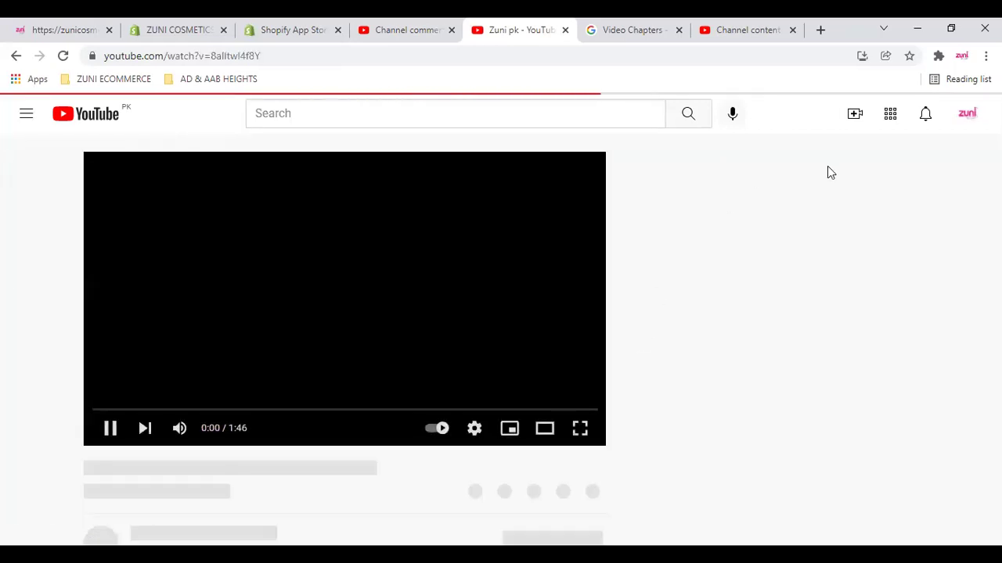
click(104, 428)
scroll(369, 387, down, 3)
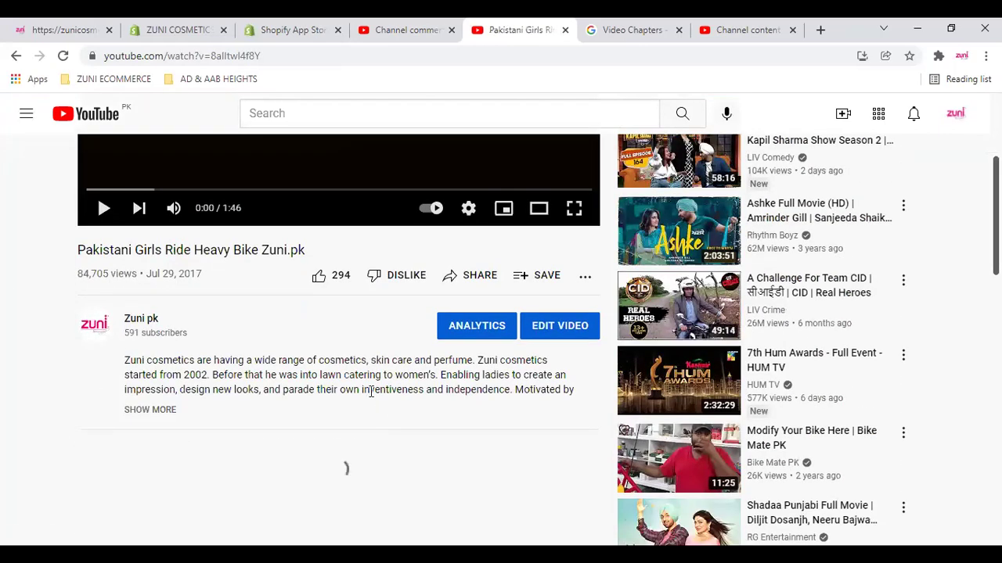
click(423, 26)
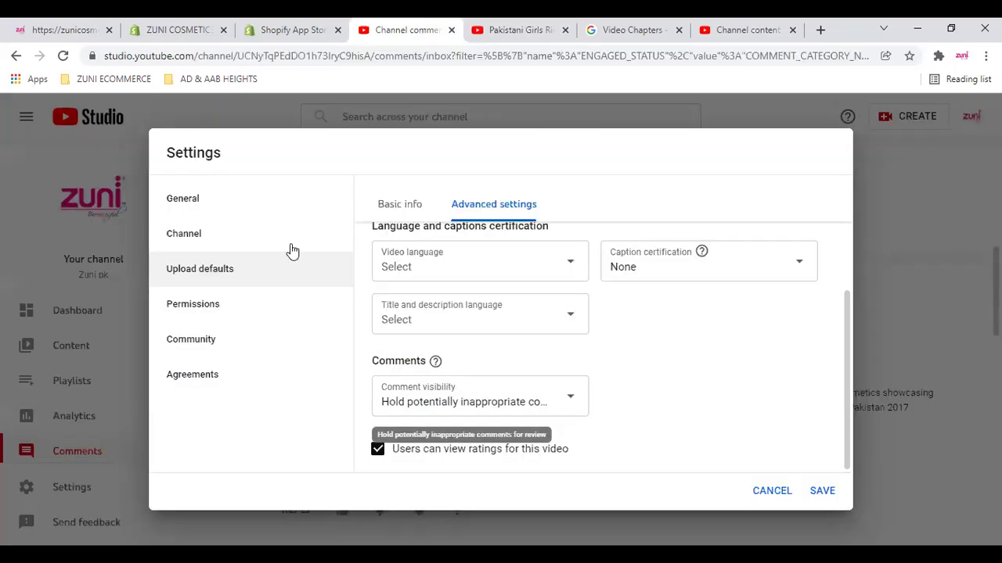
Open the channel permissions and review the access roles offered when inviting a user, from Manager to Viewer (limited)
click(214, 312)
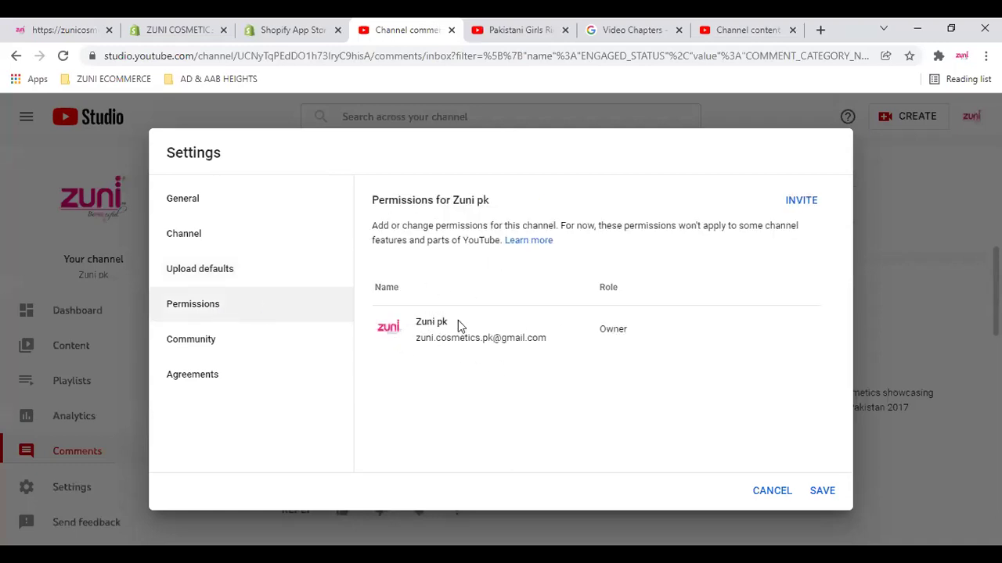
click(808, 204)
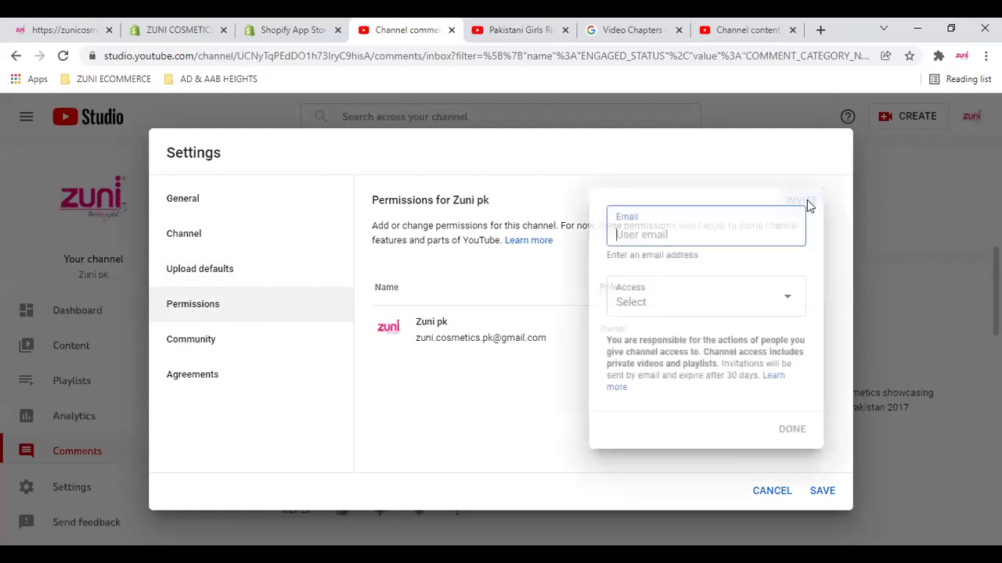
click(667, 303)
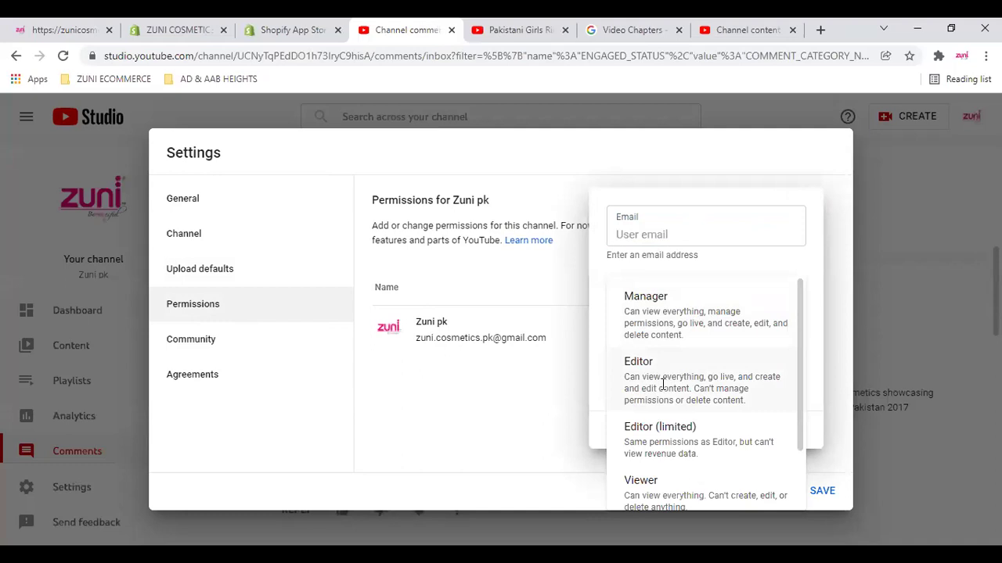
scroll(664, 383, down, 1)
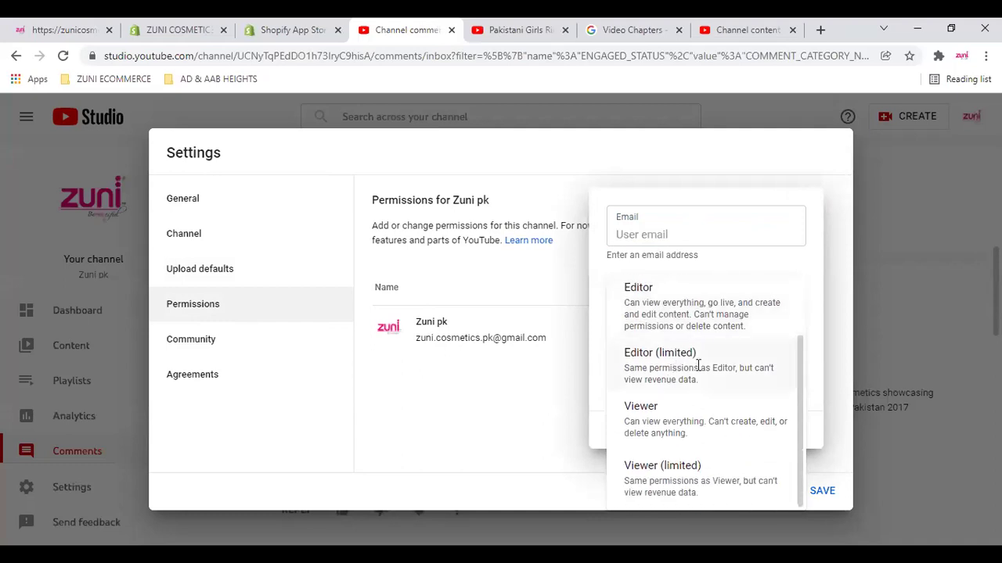
scroll(702, 436, up, 2)
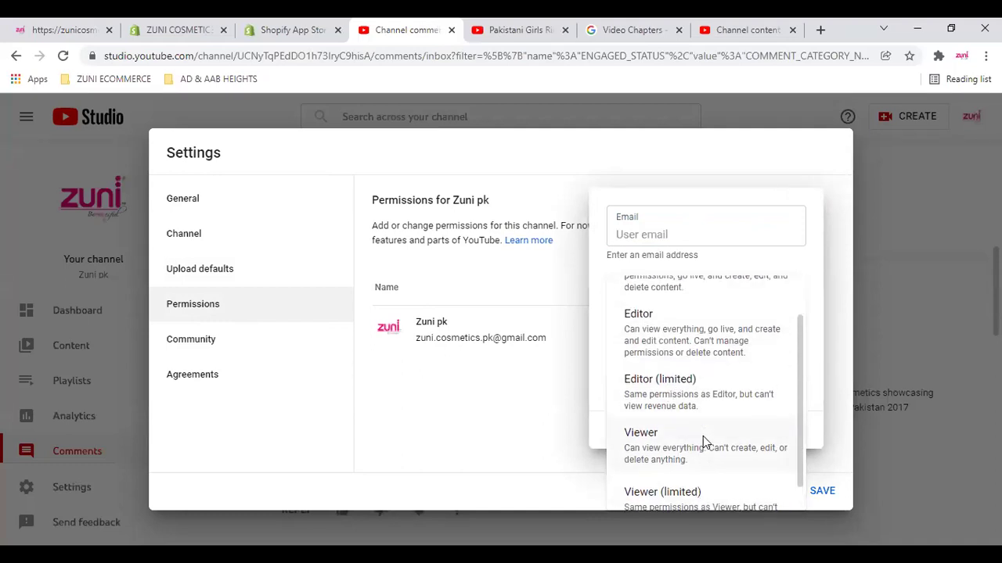
scroll(701, 432, down, 2)
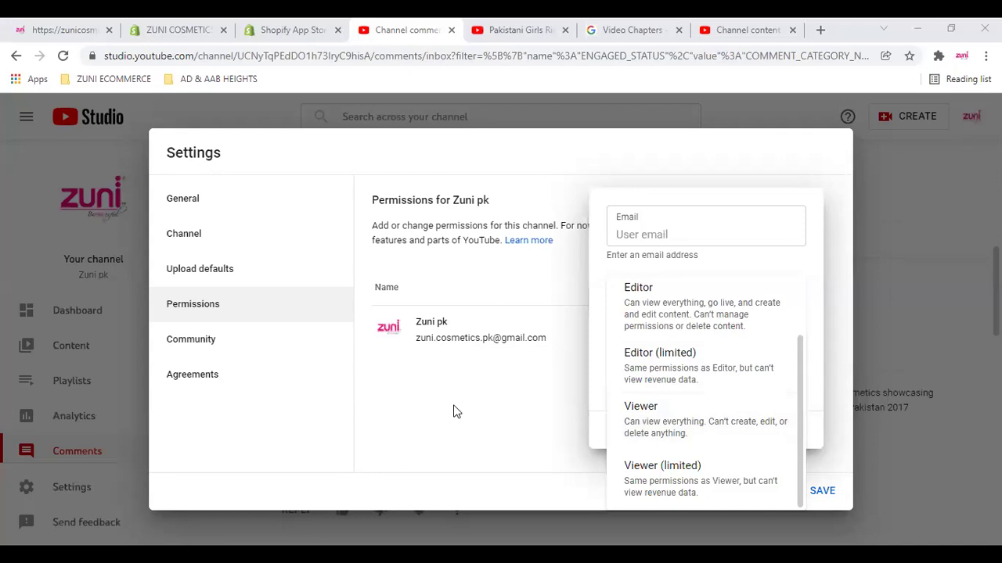
Leave the invitation, open the Community automated filters and examine the moderators field and its channel URL instruction
click(195, 340)
click(195, 340)
click(195, 340)
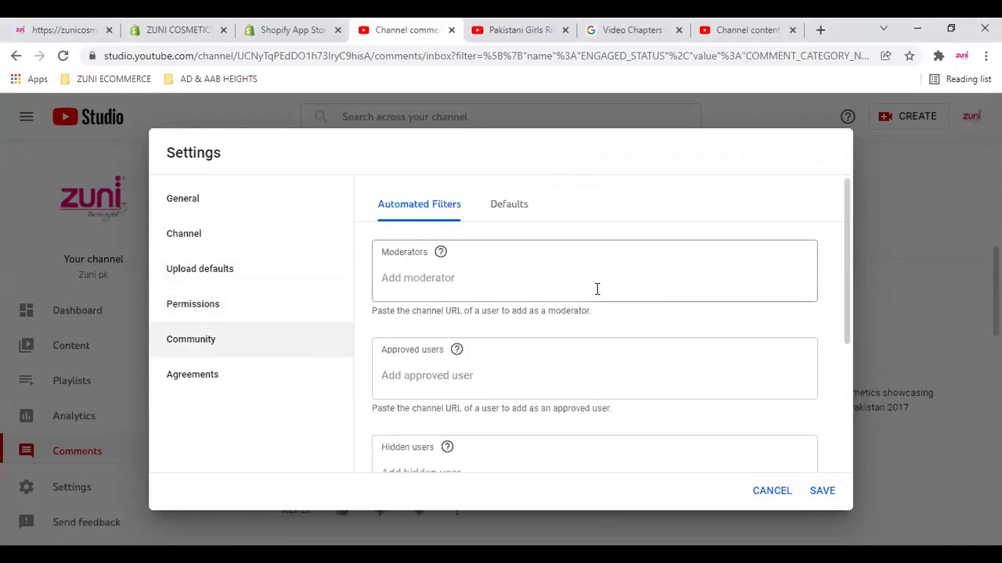
click(417, 273)
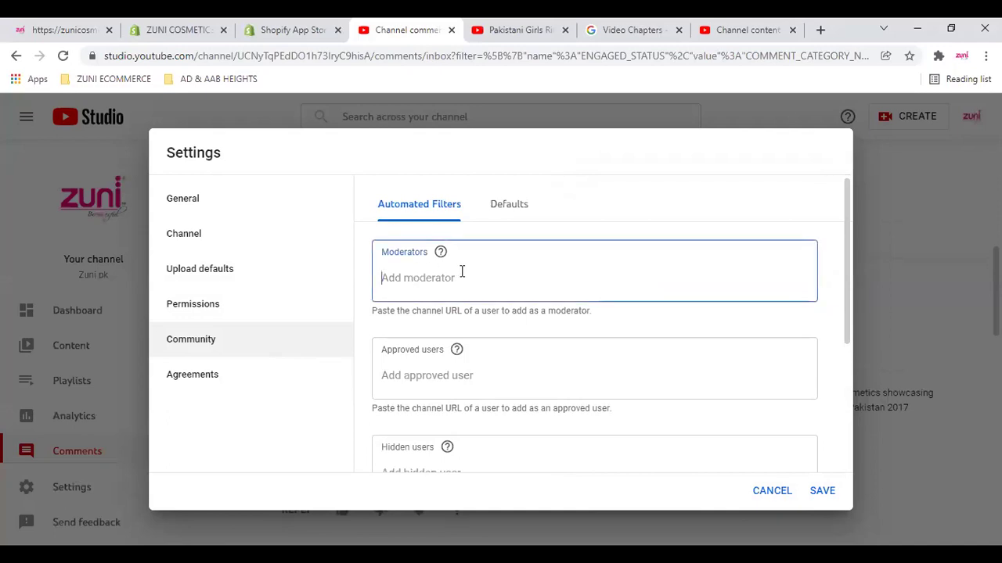
drag(364, 314, 626, 320)
click(619, 320)
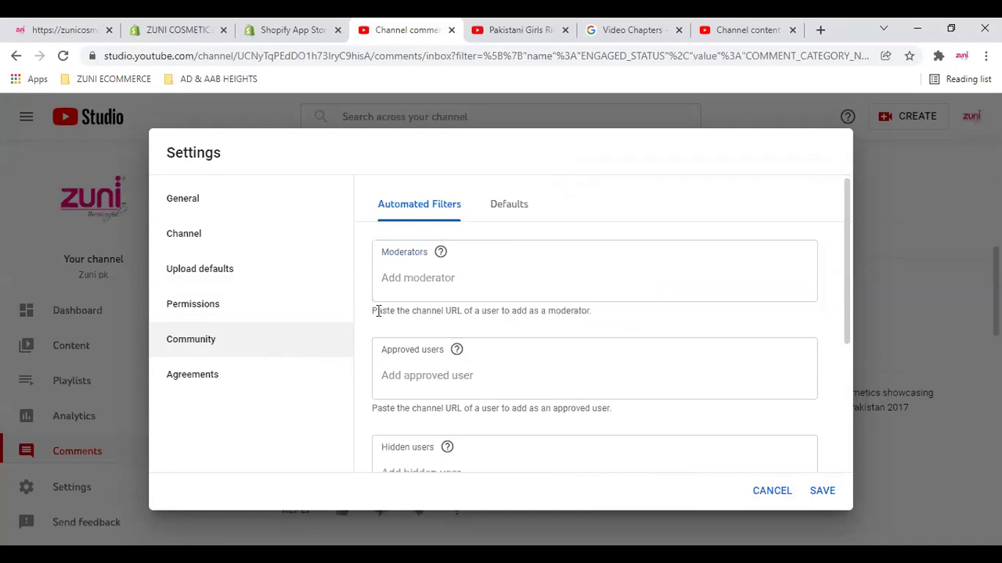
click(462, 271)
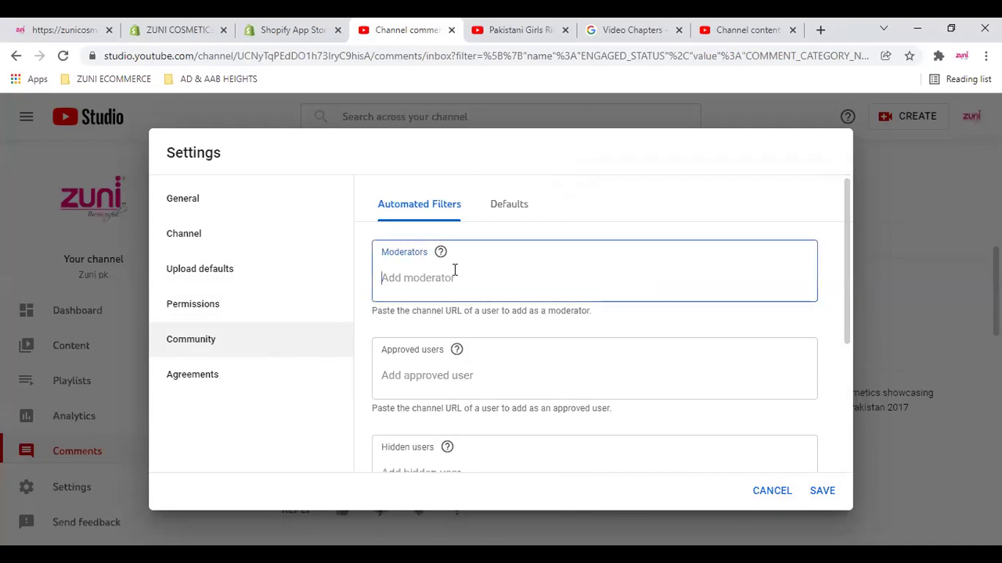
Read the explanation of approved users, select its entry field and bring the hidden users and blocked words fields into view
scroll(452, 399, down, 1)
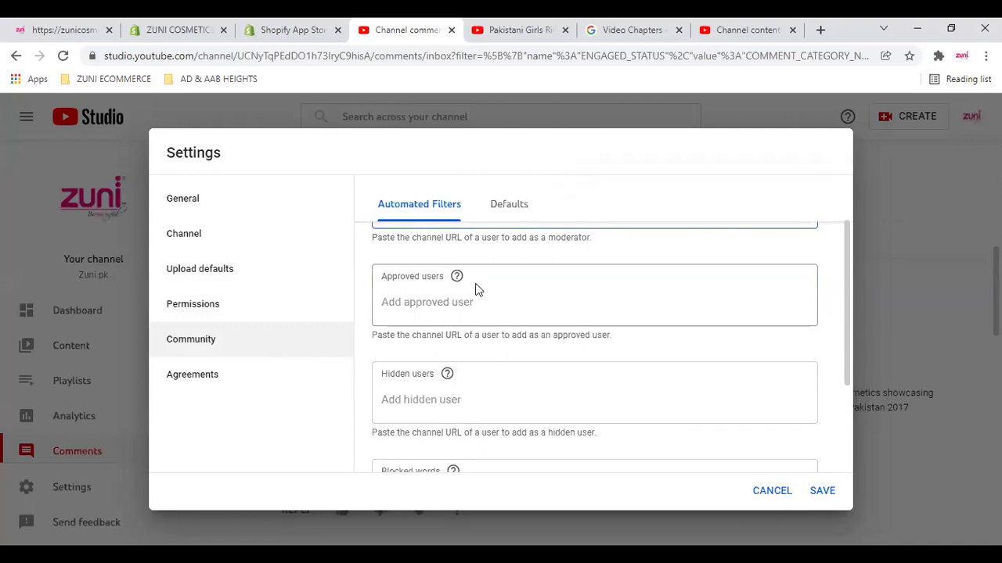
mouse_move(457, 278)
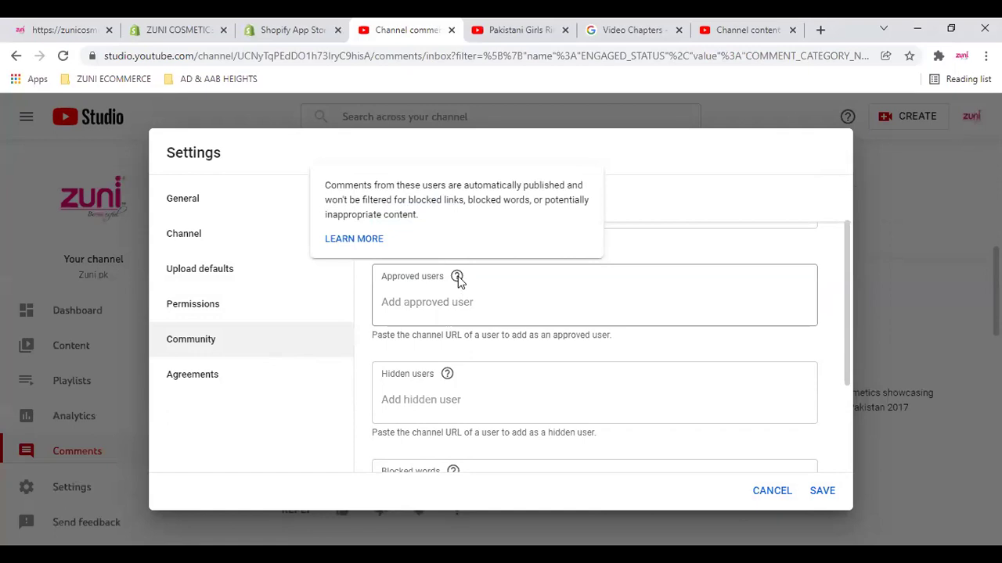
click(407, 300)
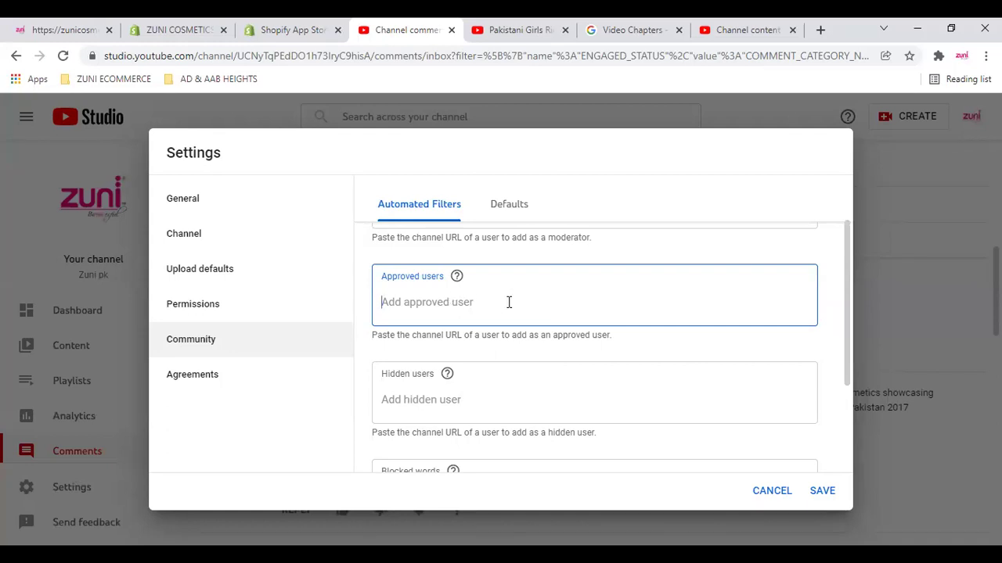
scroll(509, 302, down, 1)
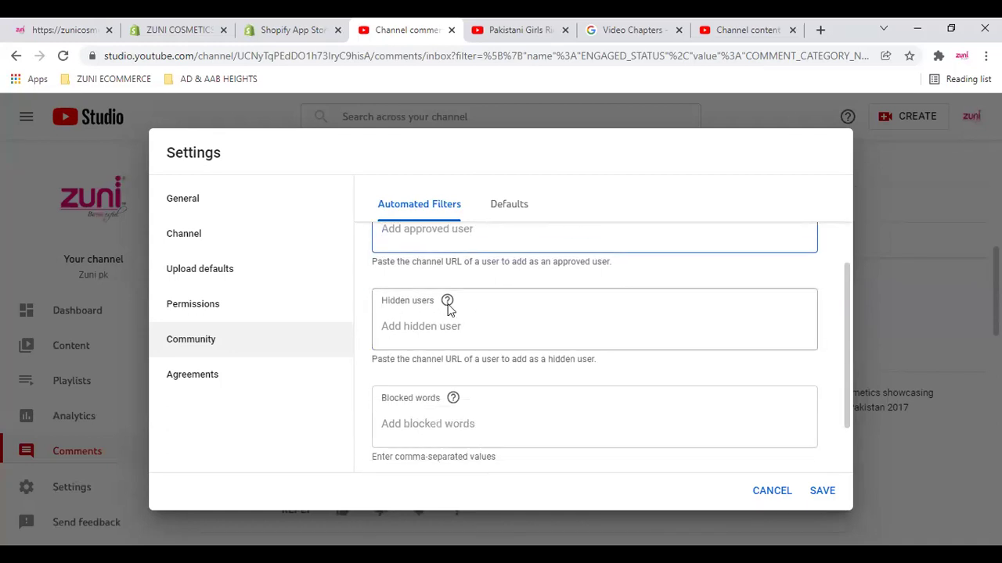
Try adding "bekar" to the blocked words in the Community automated filters, and remove it again
mouse_move(449, 308)
scroll(490, 321, down, 1)
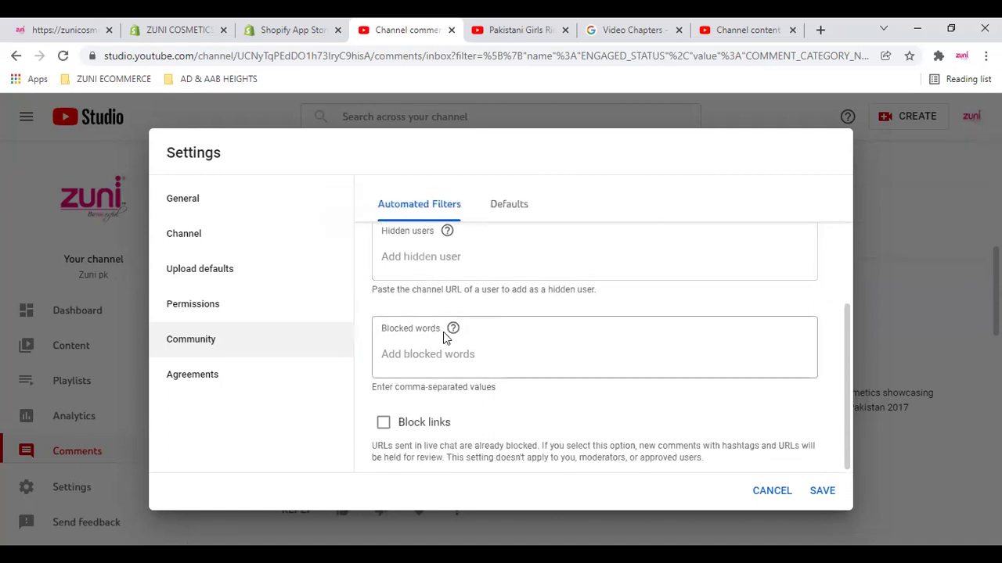
click(476, 358)
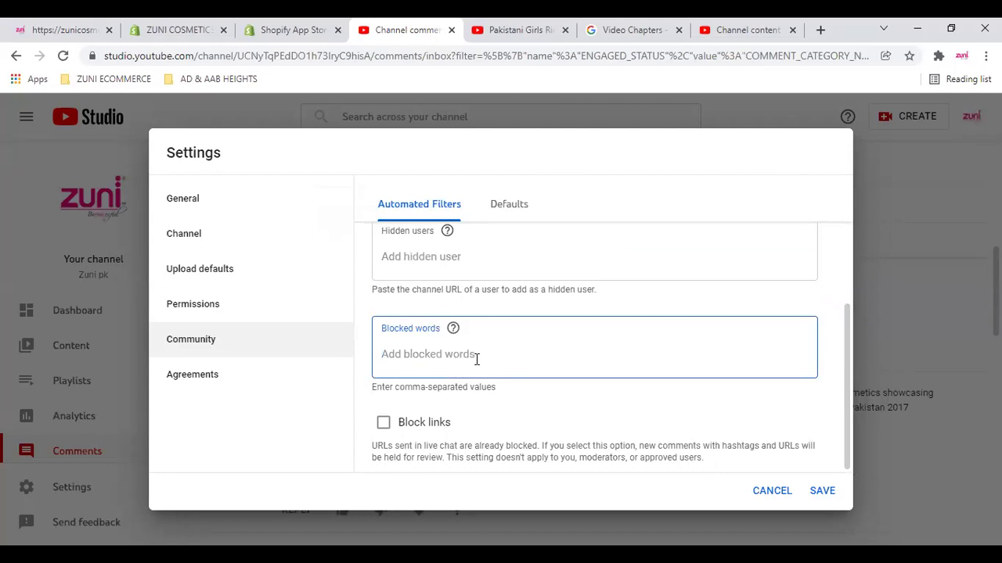
text(bekar)
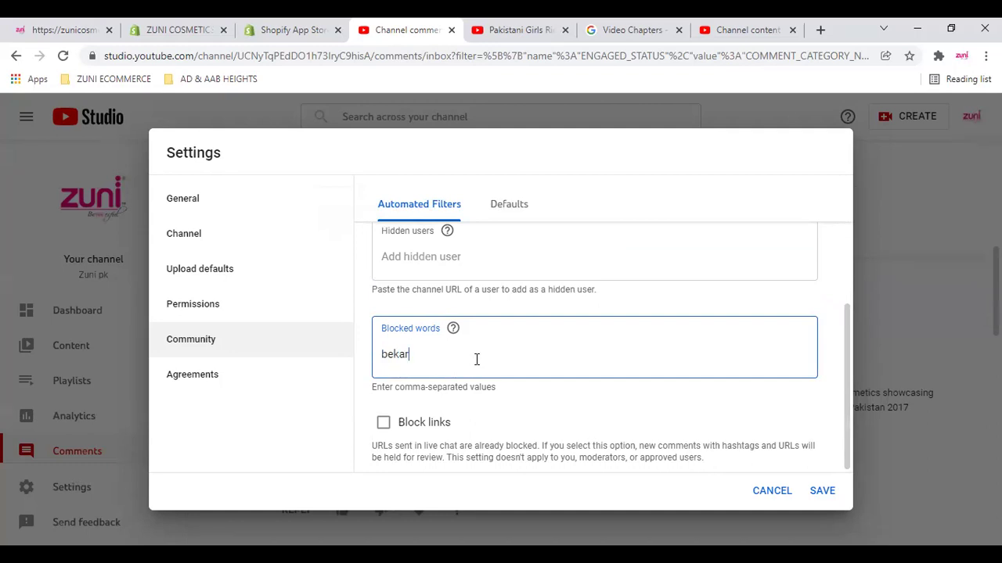
key(Return)
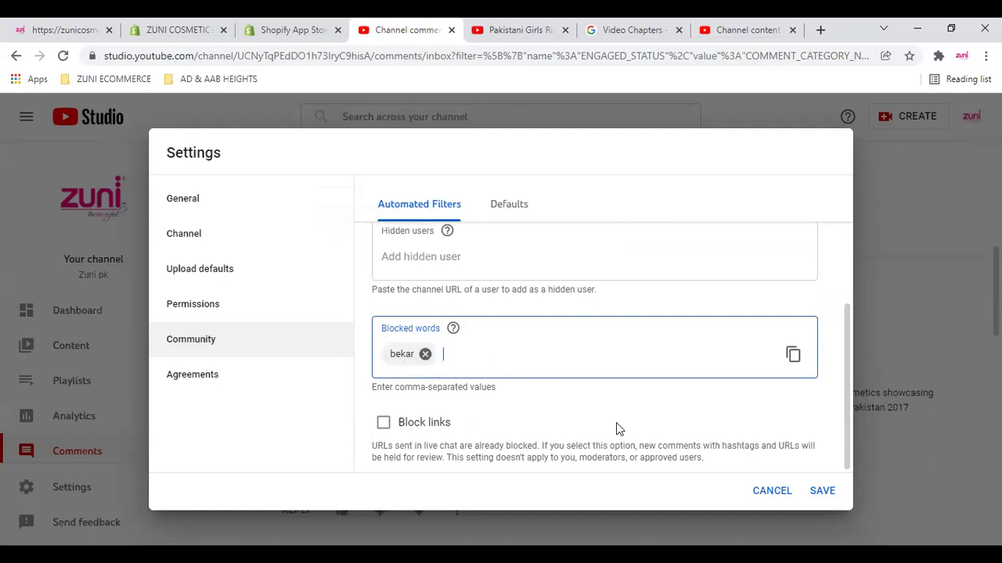
click(425, 356)
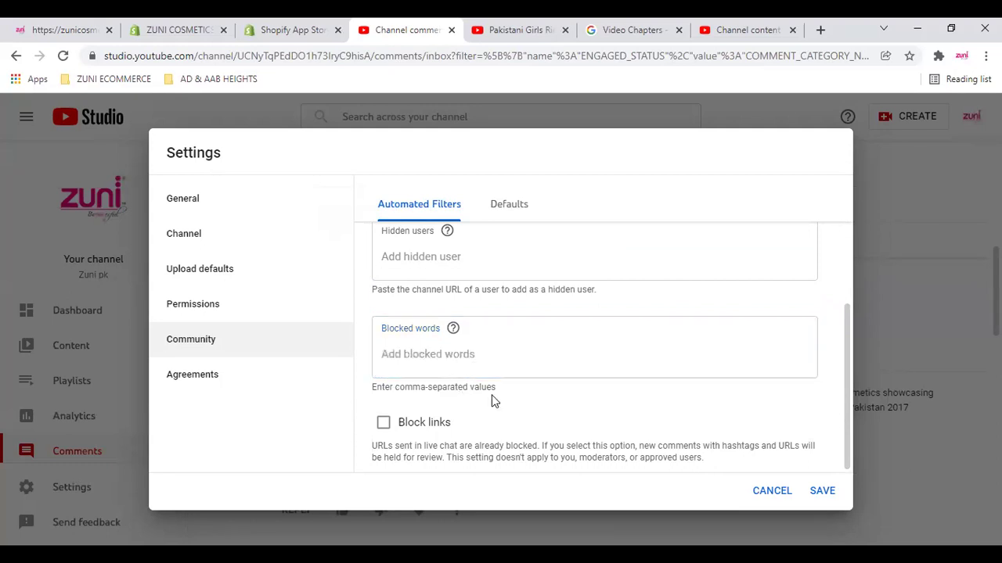
Try out the Block links option, read its explanation about comments with hashtags and URLs, and leave it off
click(383, 431)
click(384, 432)
drag(372, 446, 795, 447)
click(733, 468)
click(383, 422)
click(384, 424)
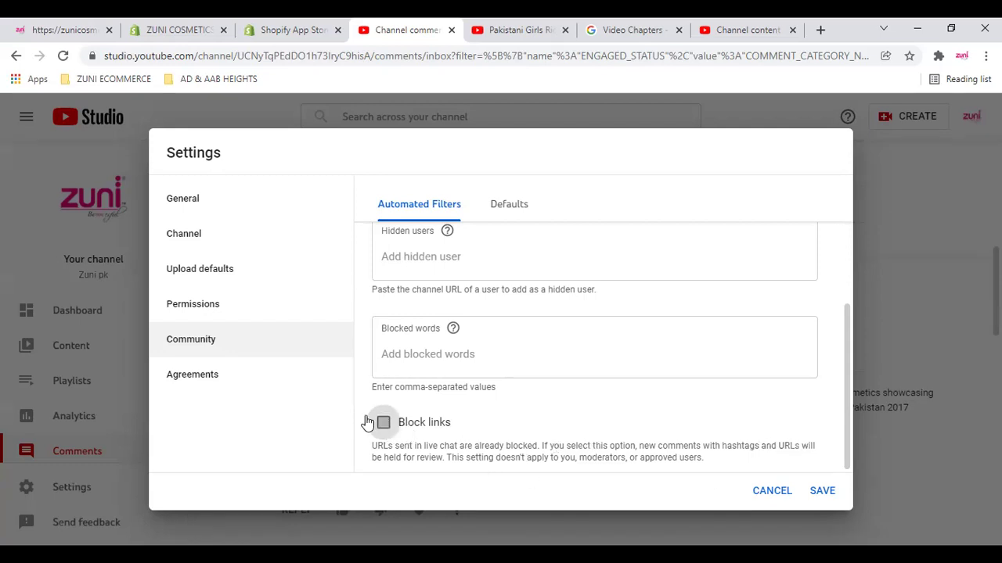
View the Agreements settings and close the settings, discarding the changes
click(216, 381)
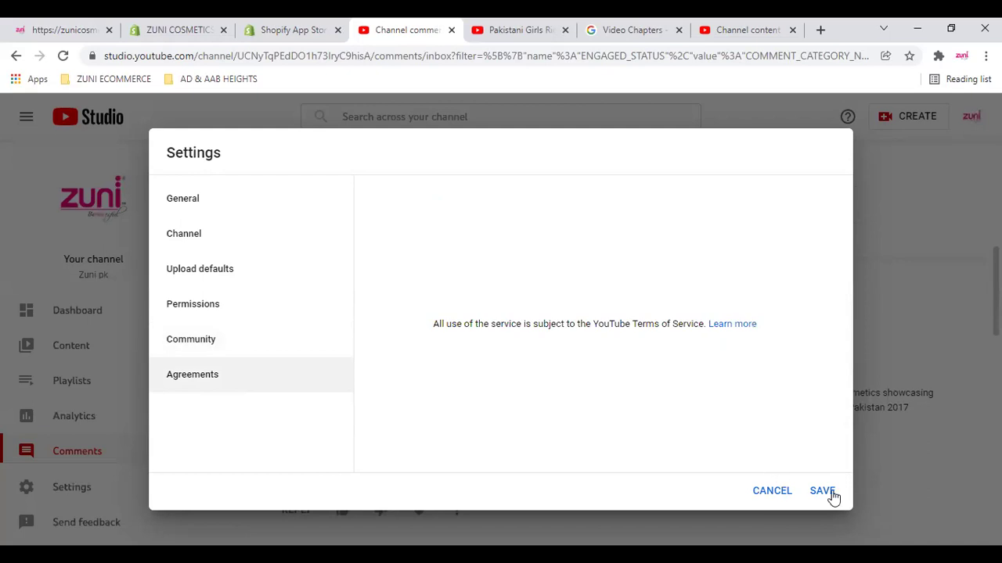
click(778, 493)
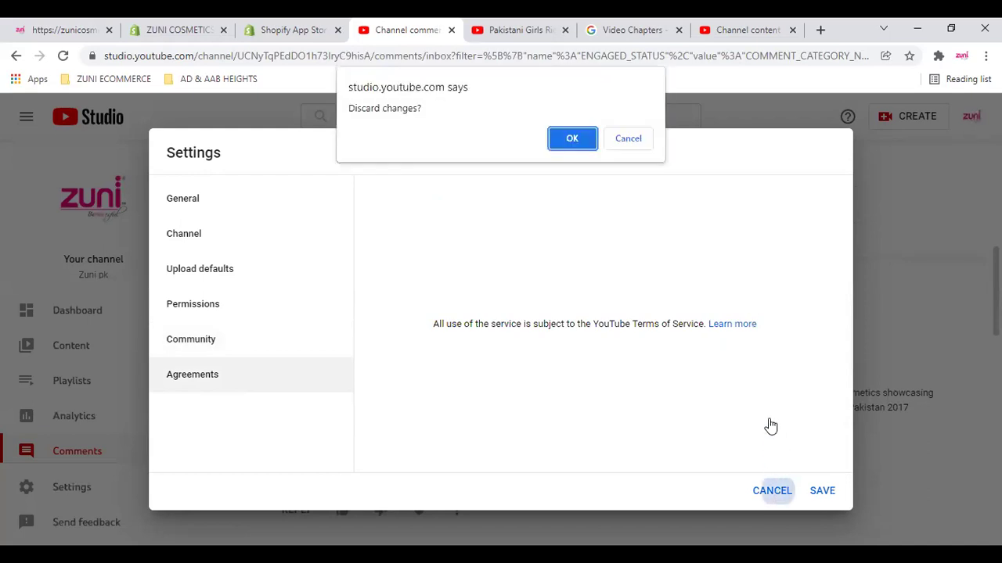
click(572, 138)
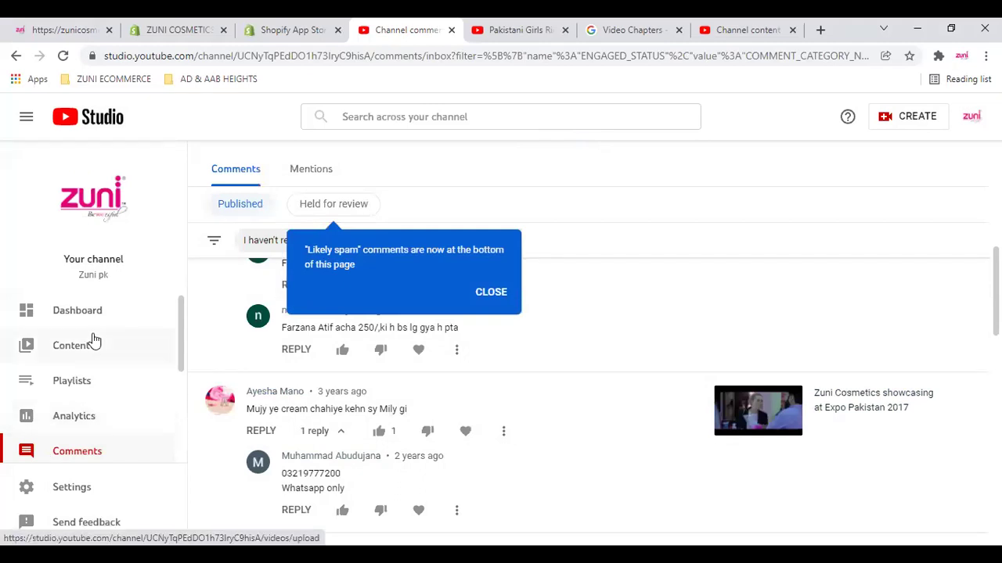
Look over the remaining Studio sections down to Audio library and open the channel dashboard
scroll(94, 339, down, 1)
scroll(125, 463, down, 4)
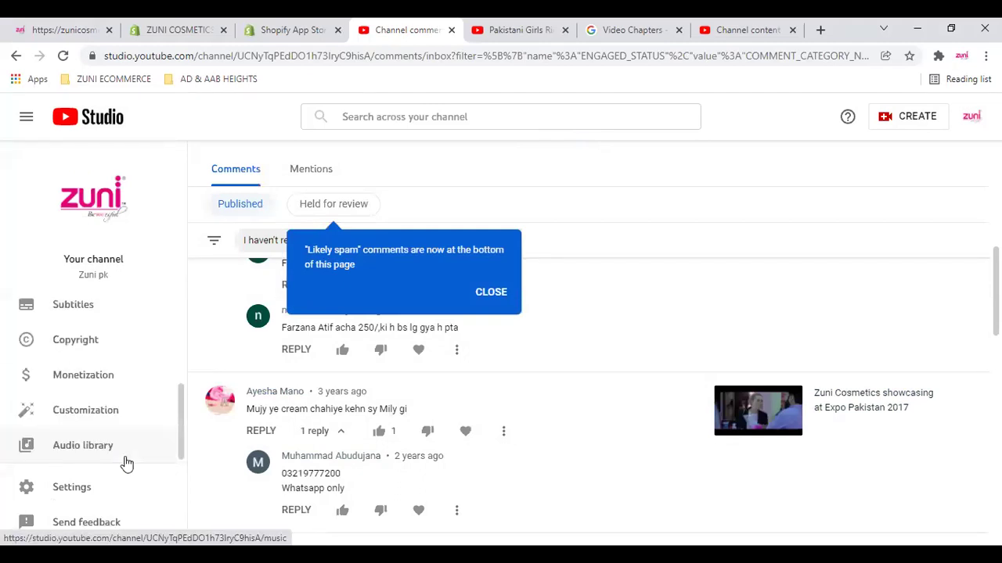
scroll(63, 313, up, 5)
click(56, 321)
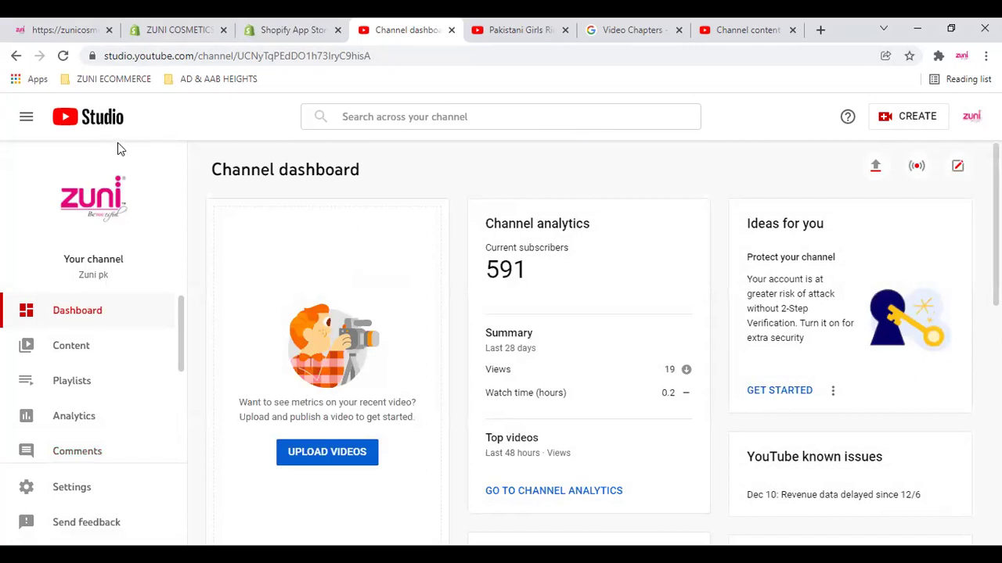
Upload the video zoom_0.mp4 from the 2021-05-27 recording folder inside the Zoom folder in Documents
click(908, 125)
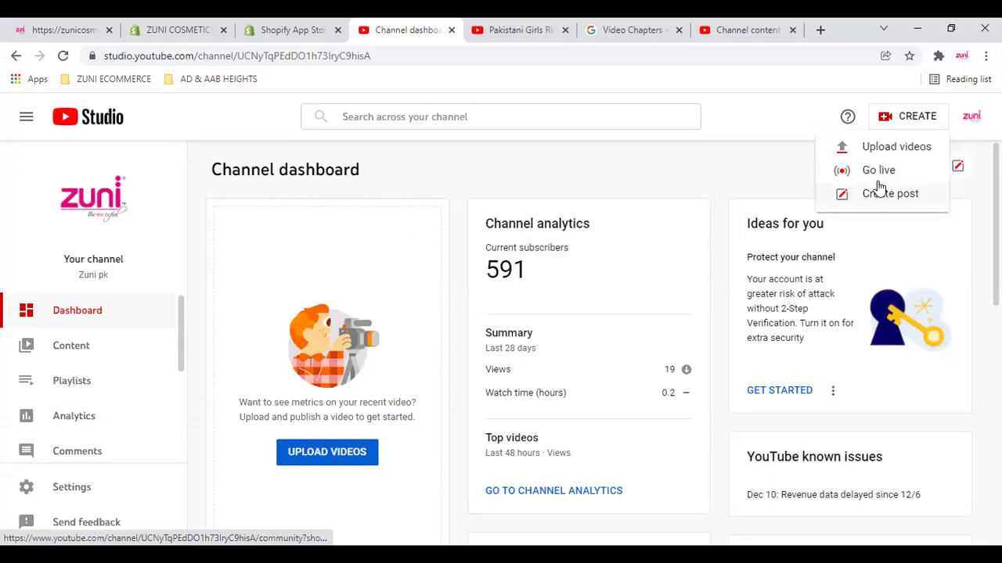
click(888, 148)
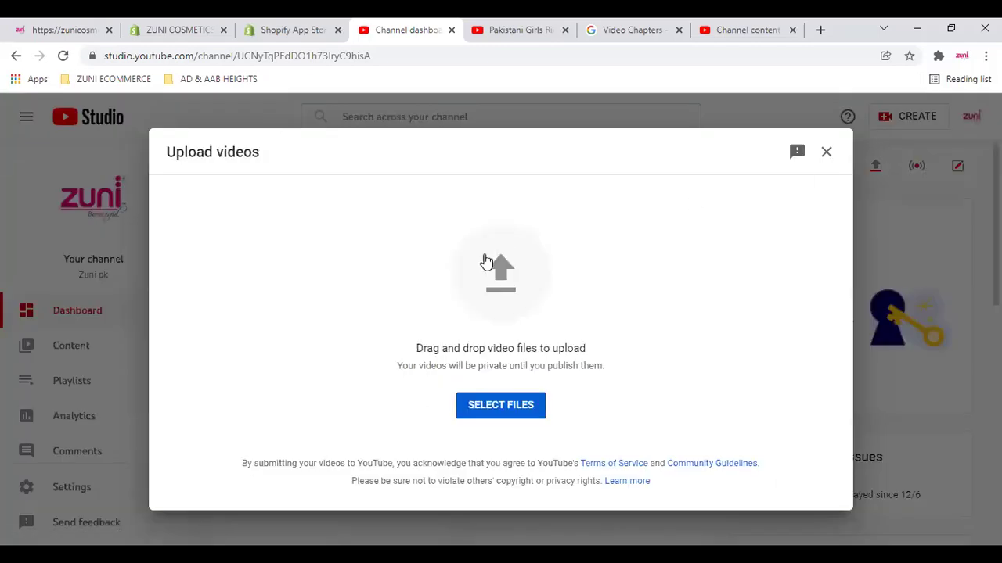
click(496, 408)
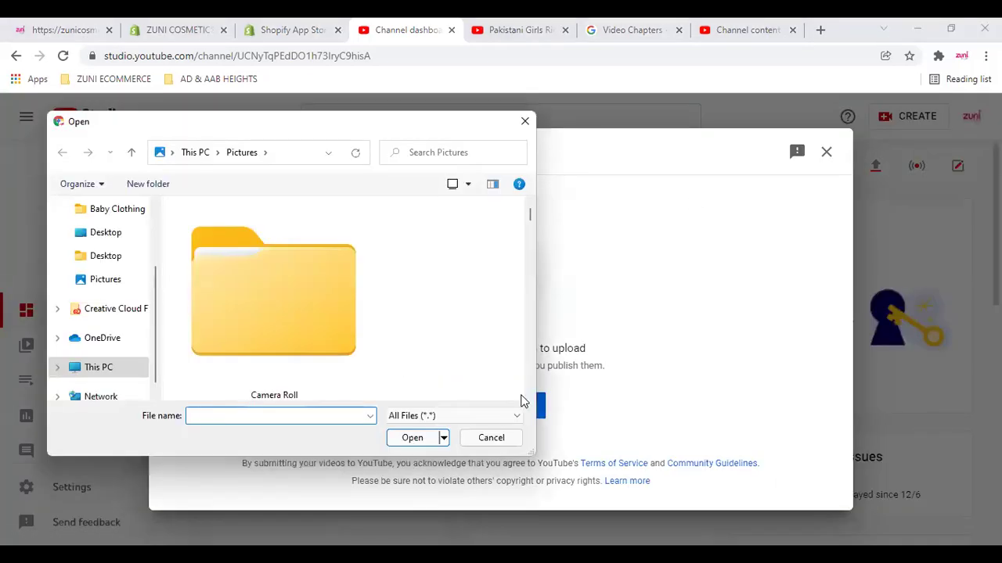
scroll(110, 283, up, 1)
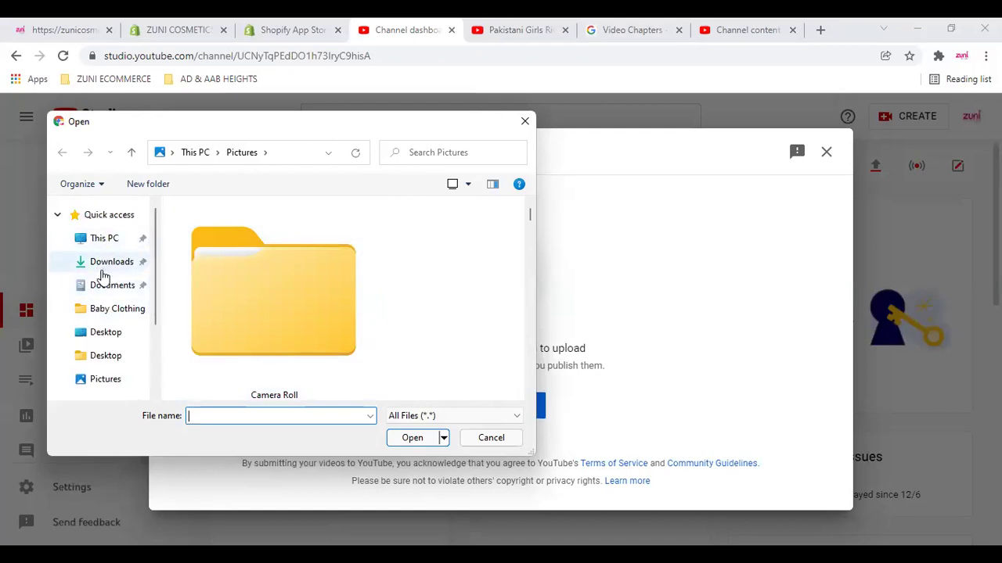
click(105, 287)
scroll(389, 324, down, 10)
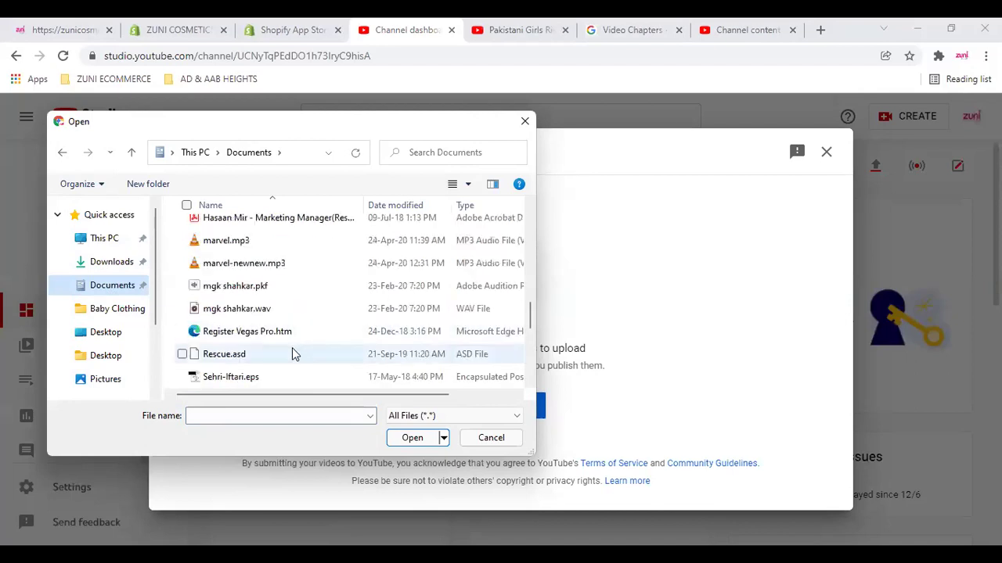
scroll(292, 354, up, 5)
double_click(207, 317)
double_click(244, 294)
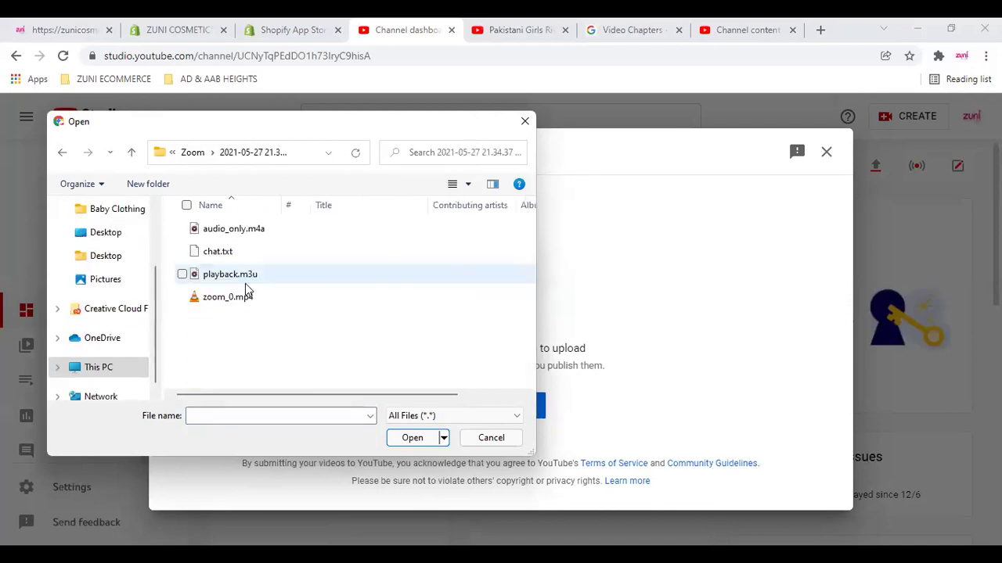
double_click(235, 296)
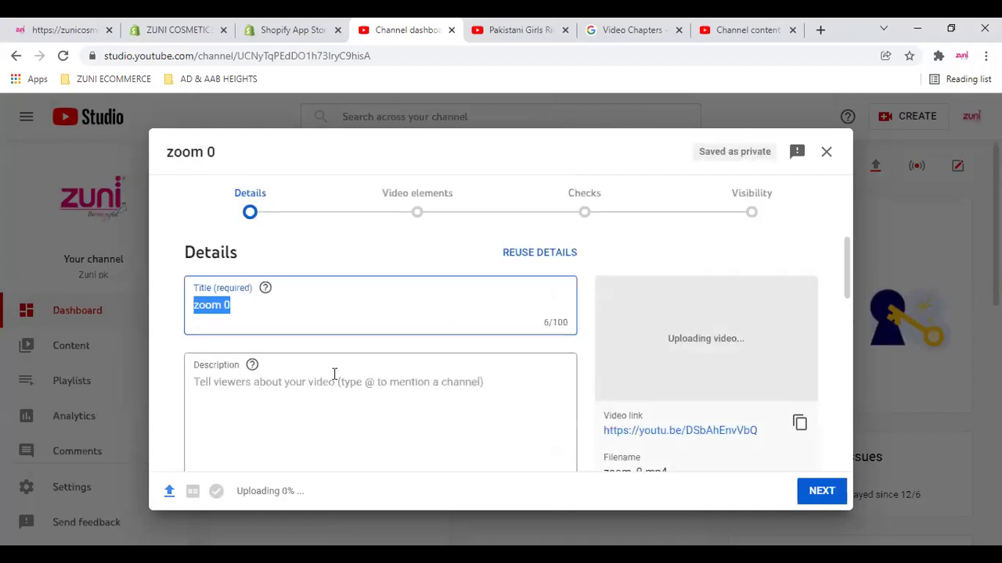
Replace the uploading video's title with "Lecture 35 - Understanding Upwork"
drag(671, 342, 756, 347)
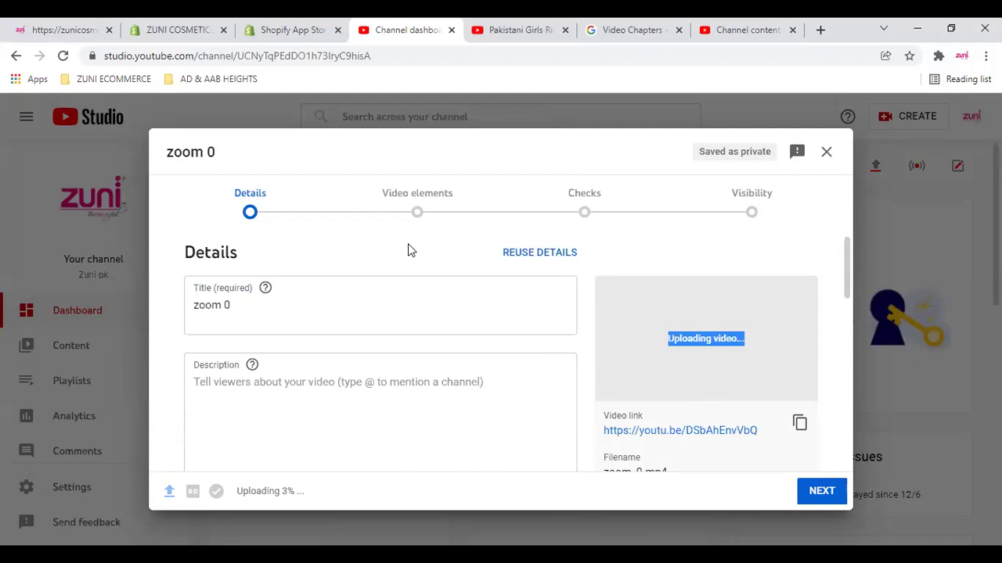
click(315, 297)
drag(319, 302, 114, 307)
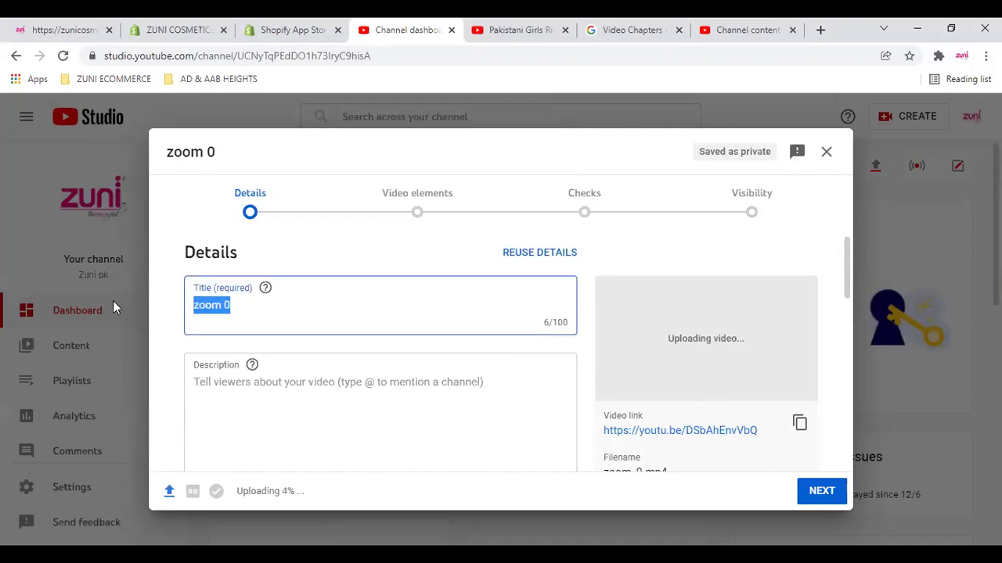
text(Kecr)
key(ctrl+a)
text(Lecryr)
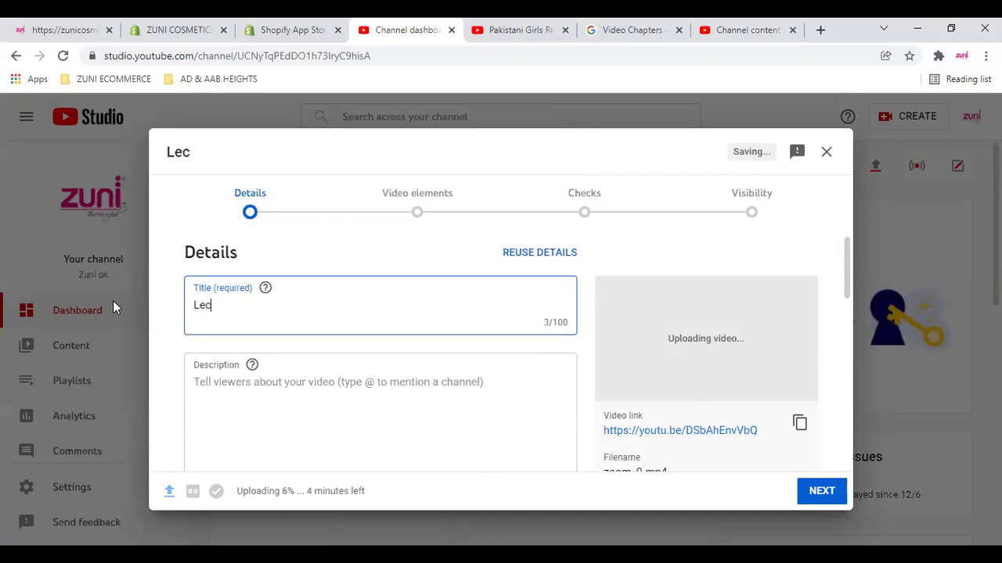
key(BackSpace)
key(BackSpace)
key(BackSpace)
text(ture 35 - Ud)
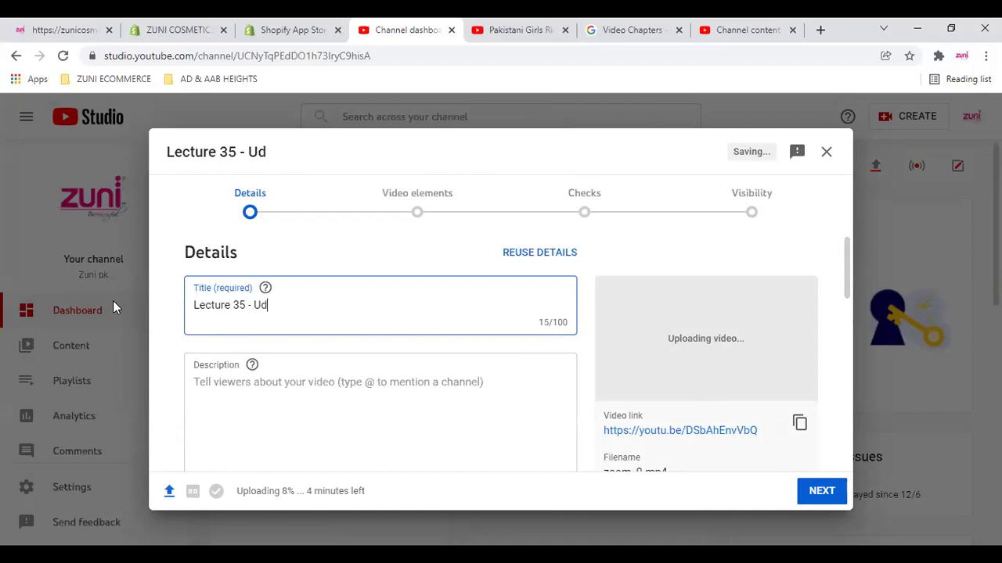
key(BackSpace)
text(nderstand)
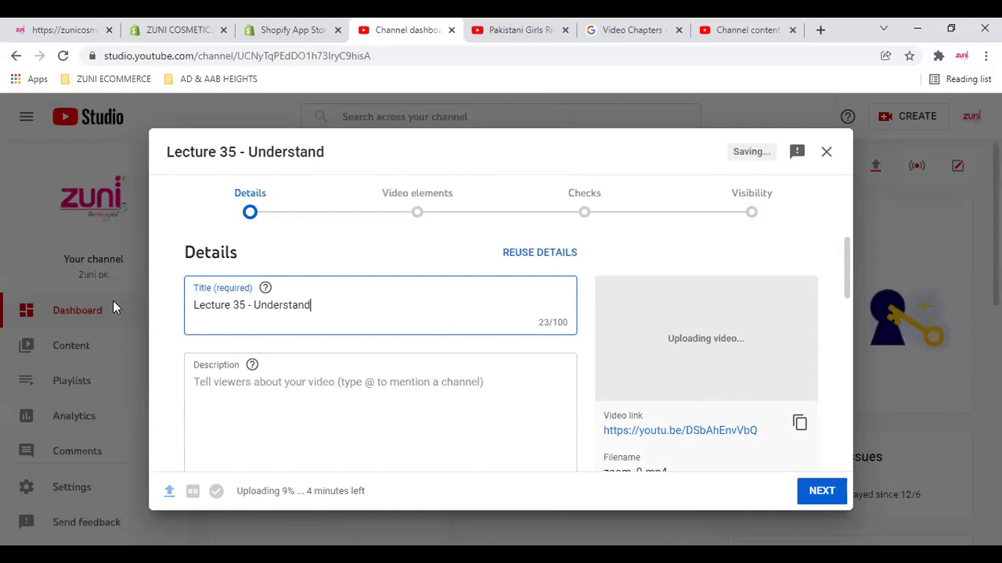
text(ing Upwork)
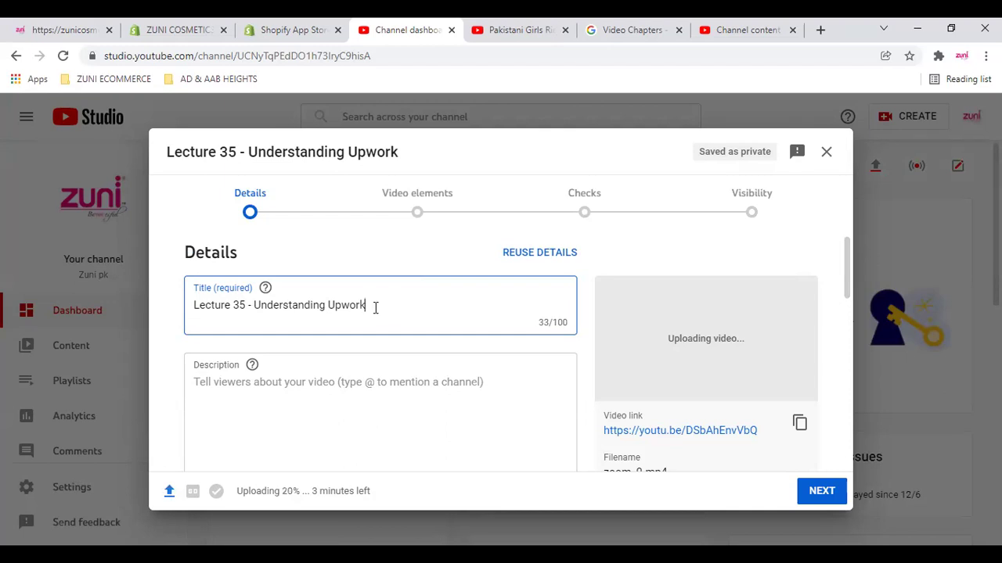
Rewrite the video title as "Learn Upwork - How to make money with Upwork & Get new clients."
drag(193, 306, 261, 303)
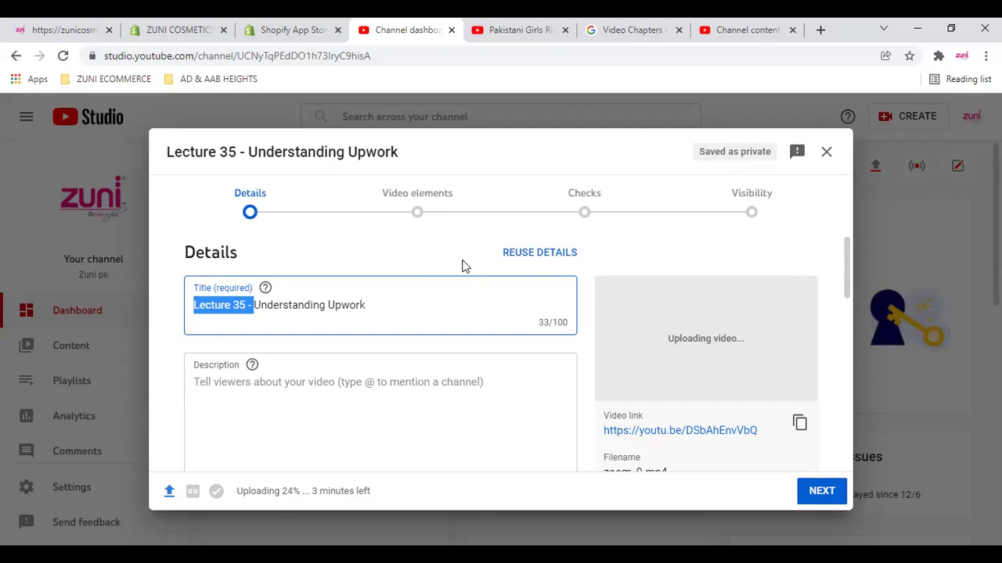
key(BackSpace)
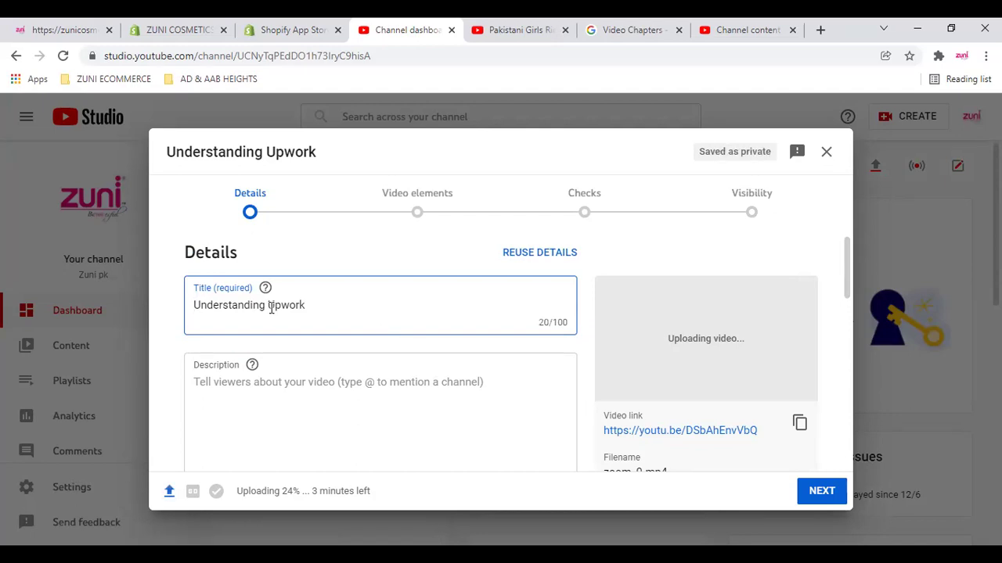
double_click(235, 306)
key(BackSpace)
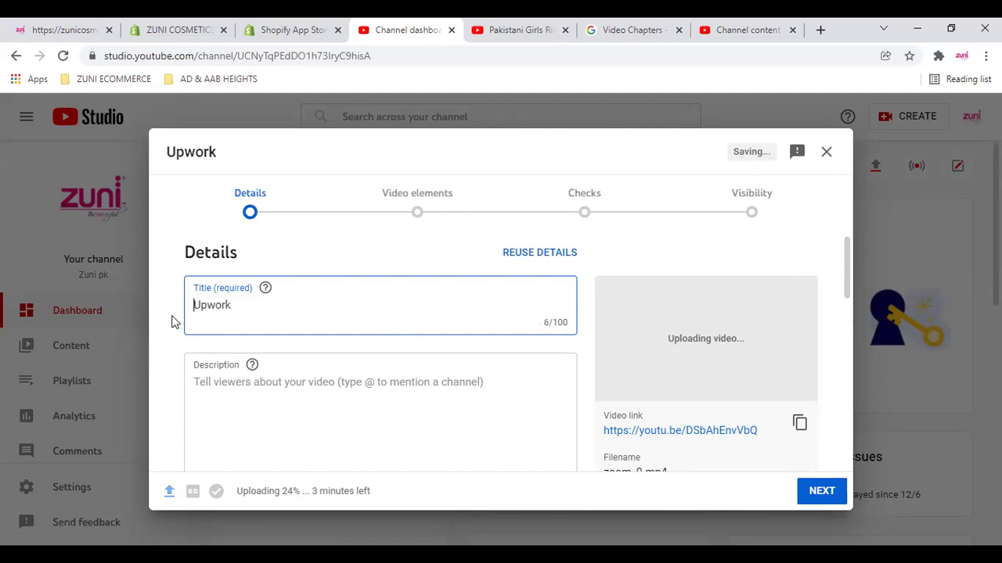
double_click(287, 308)
text(Learn Upwork)
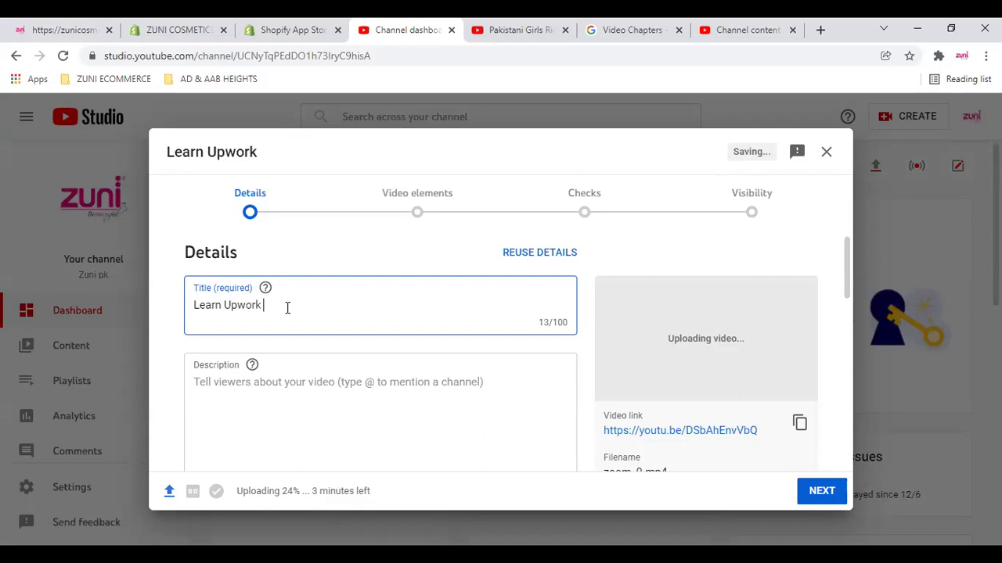
text( - How to mak)
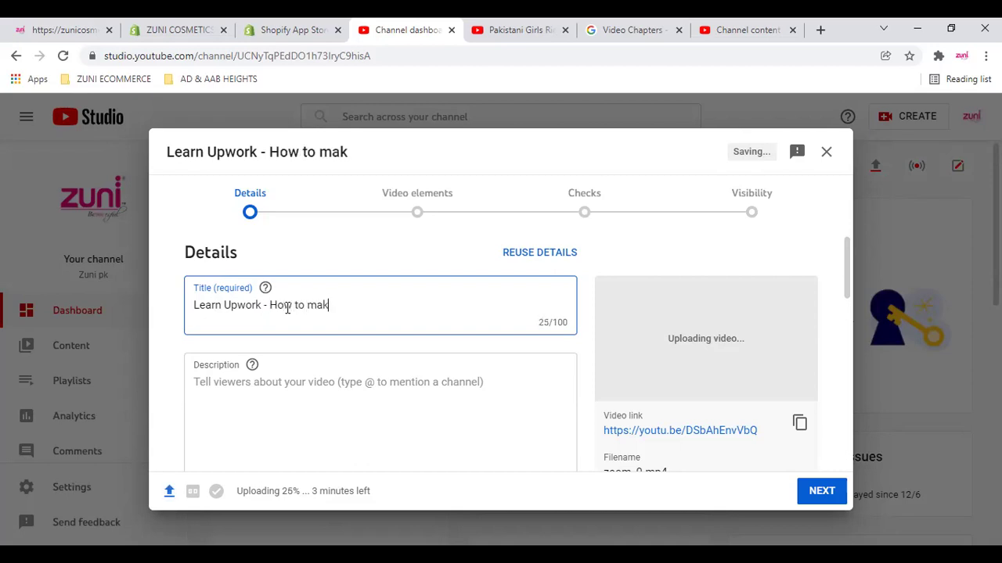
text(e money with )
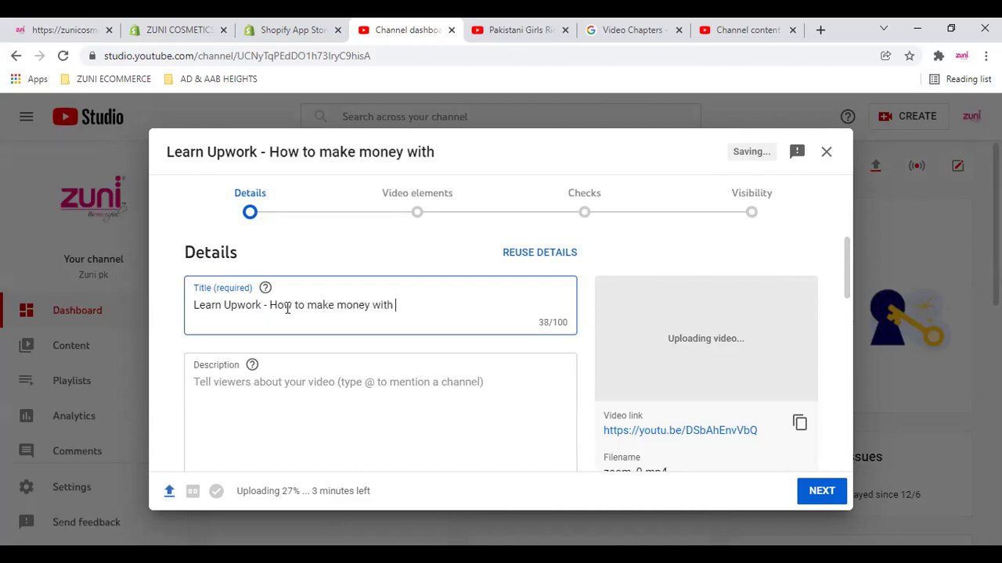
text(Upwork)
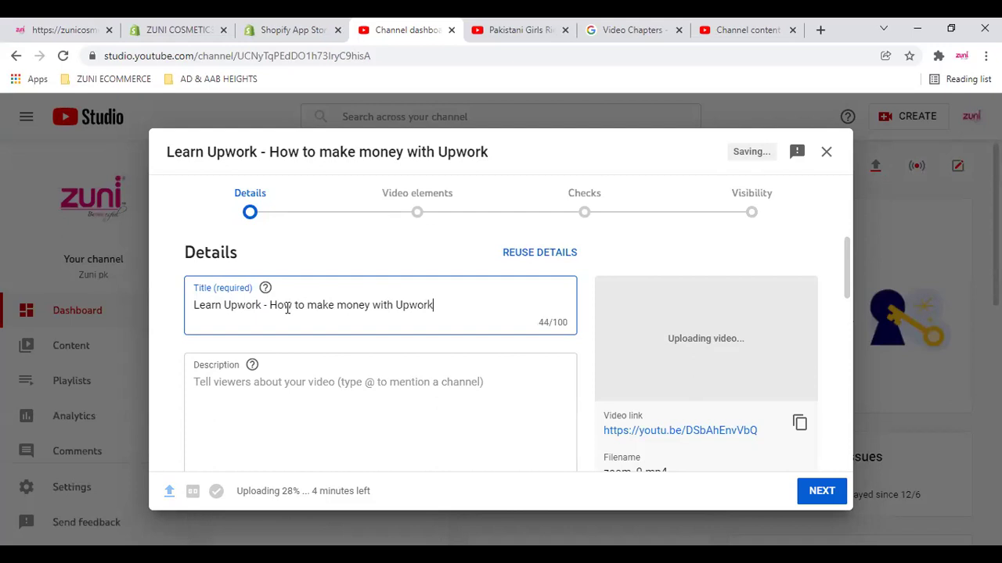
text( & Get new clients.)
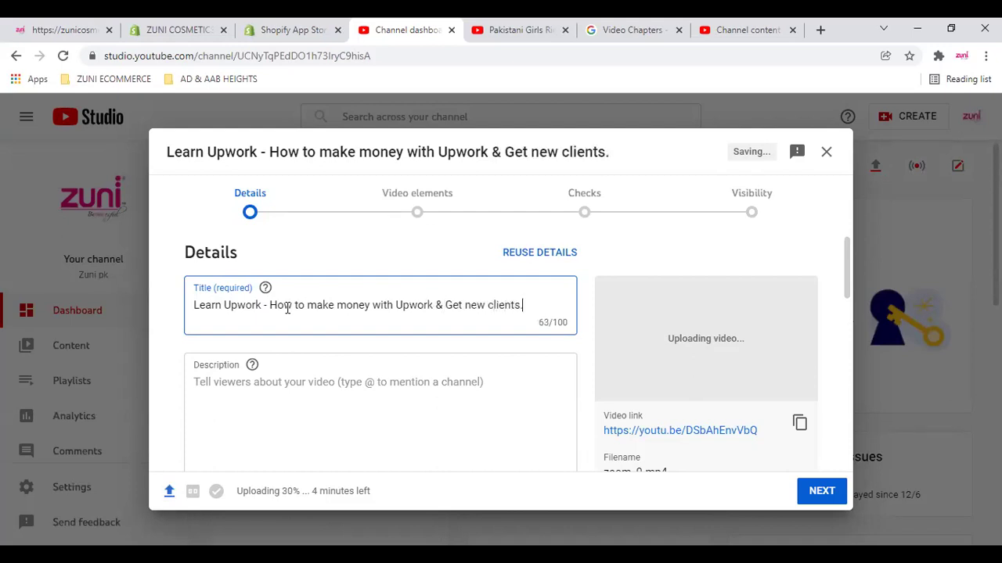
Replace the full stop at the end of the video title with " - Create Upwork Profile"
key(alt+Tab)
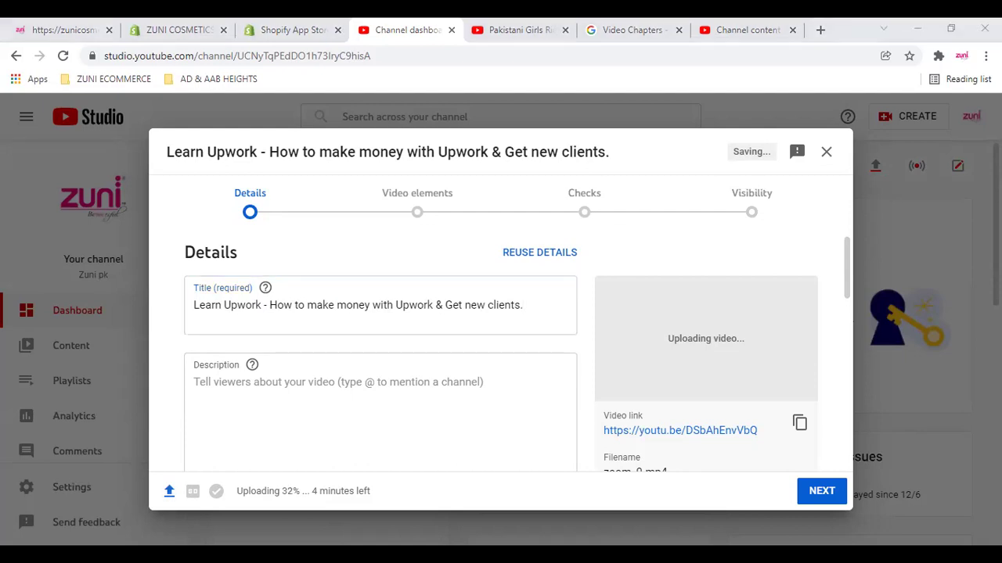
click(551, 305)
key(BackSpace)
text(- Create)
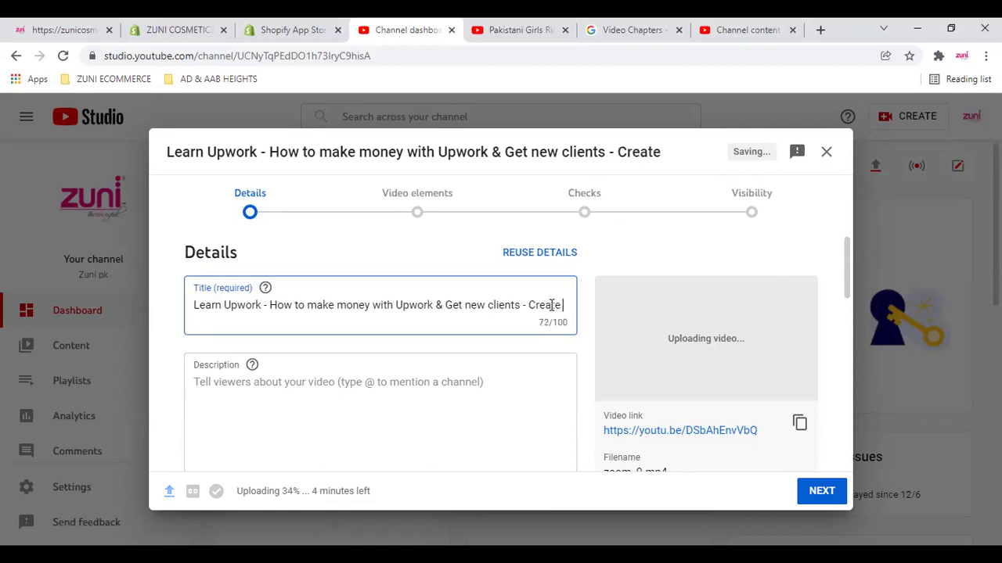
text( Upwork Profile)
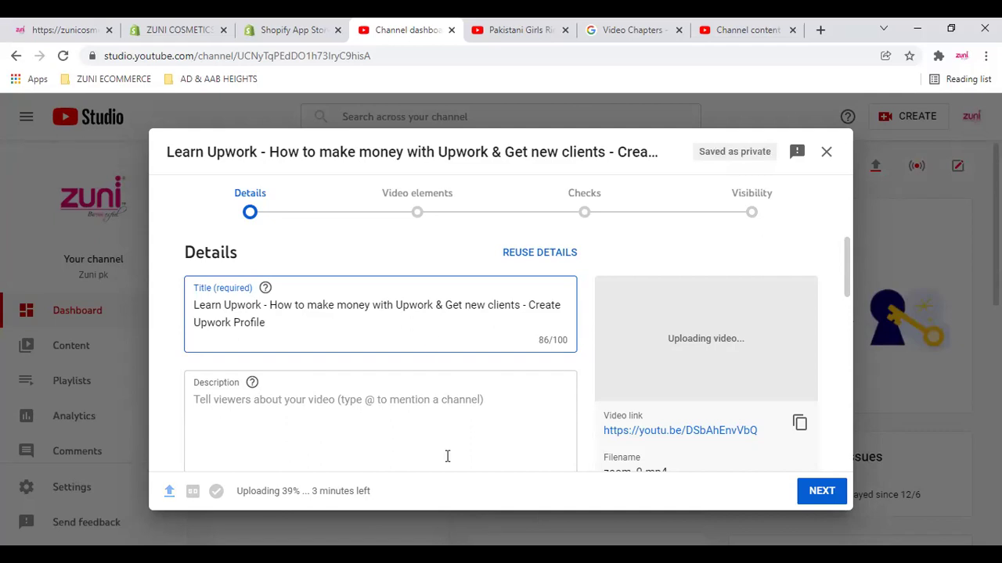
Replace the middle phrase of the video title, between the two dashes, with "Make Money by Freelance Upwork"
key(alt+Tab)
drag(522, 305, 274, 301)
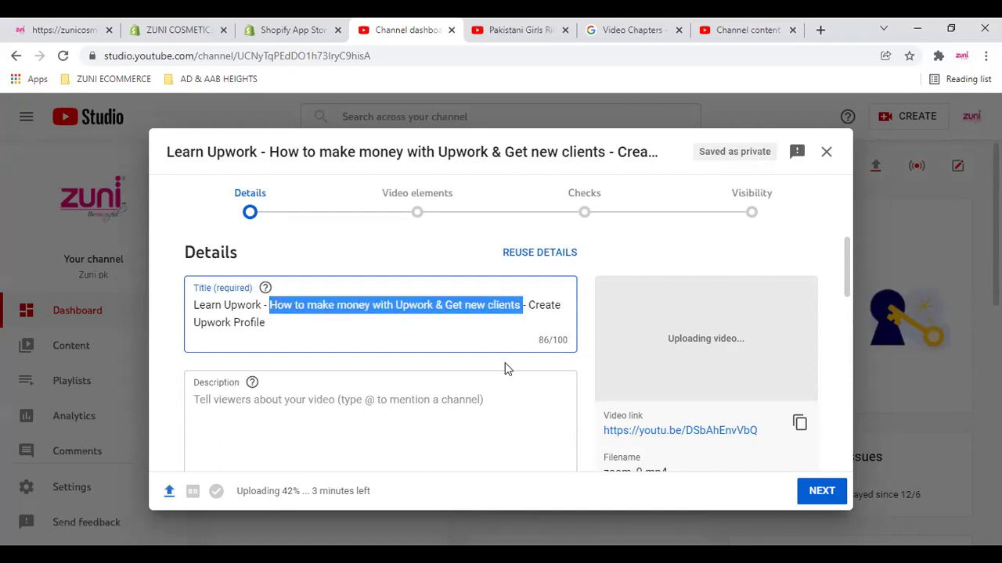
text(Make Money)
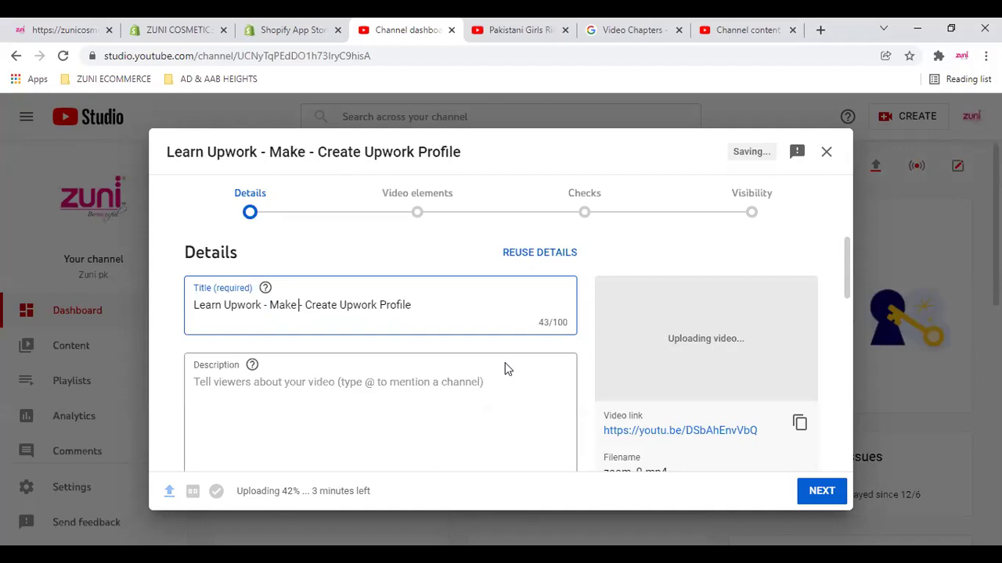
text(by f)
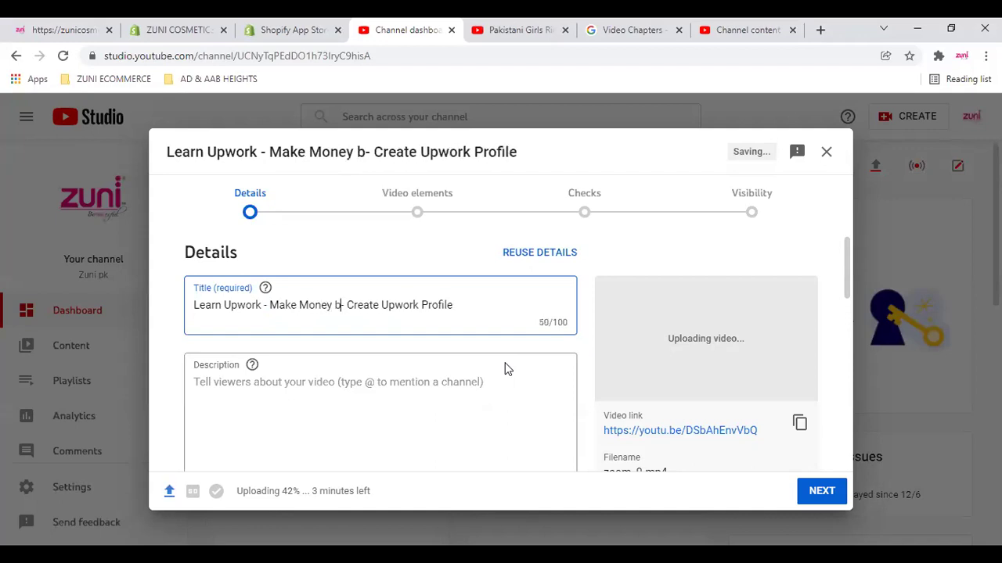
key(BackSpace)
text(Freelance Upwork)
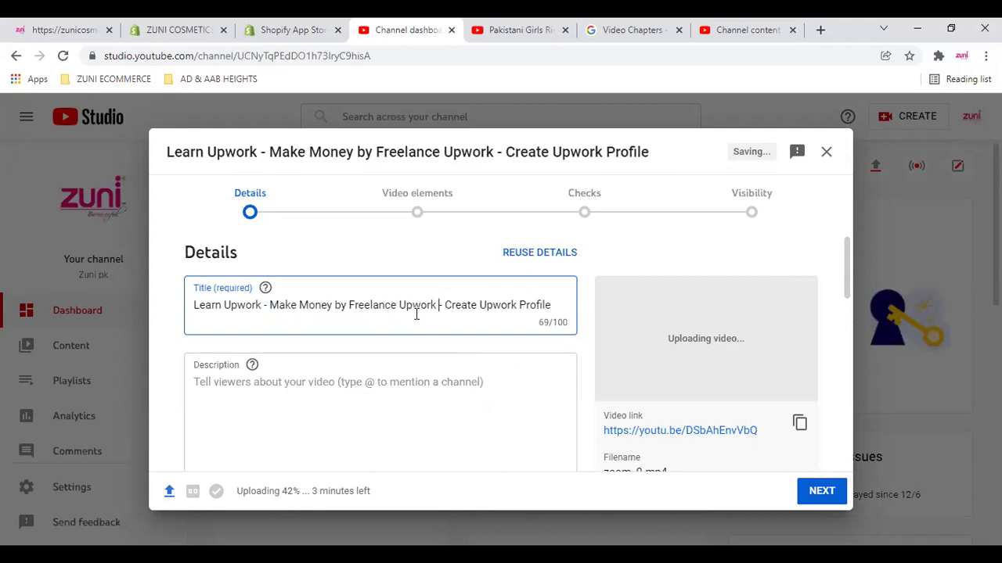
Upload the "Blogging & SEO" slide snapshot from the Pictures folder as the video's custom thumbnail
click(362, 396)
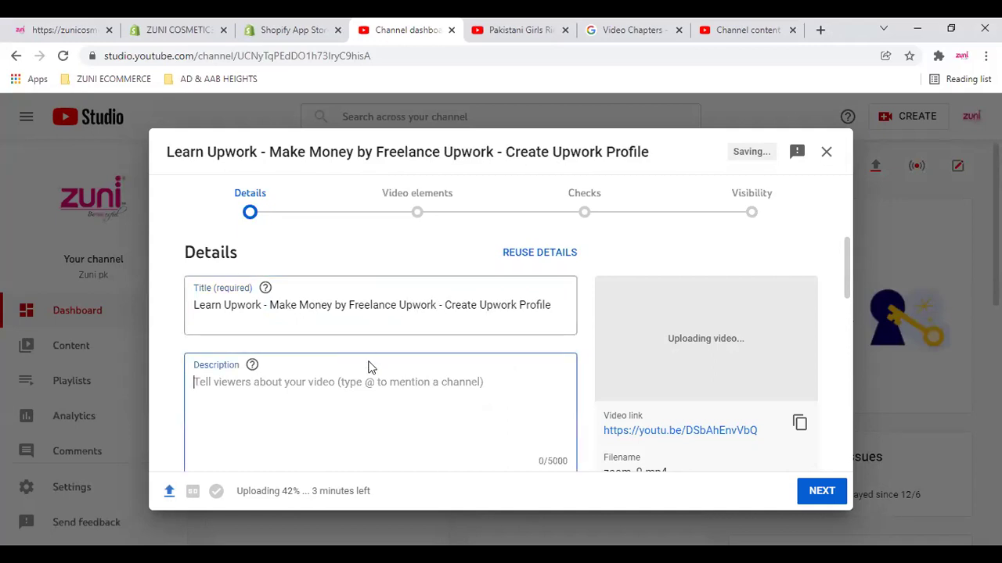
scroll(373, 361, down, 2)
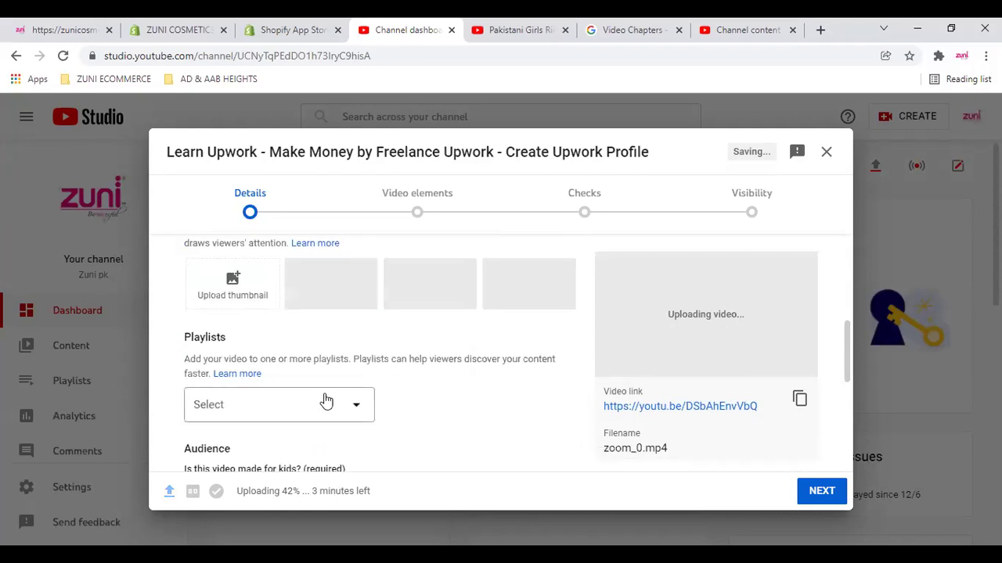
scroll(324, 402, up, 1)
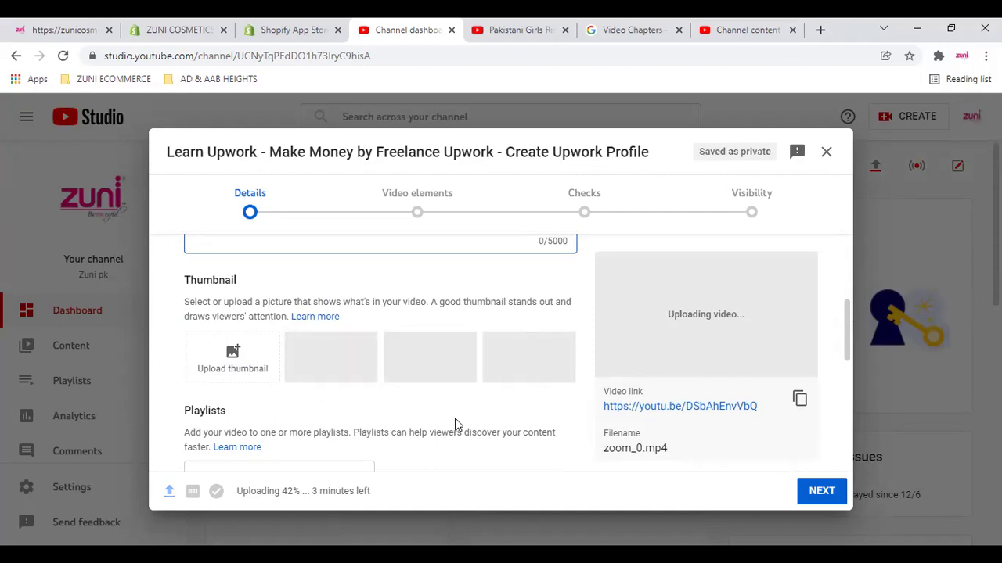
click(233, 365)
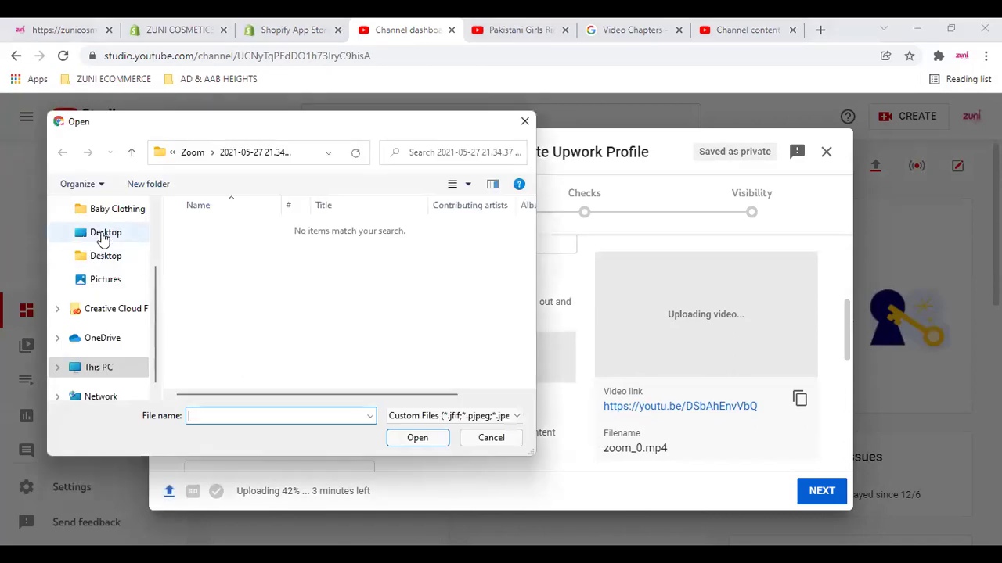
click(94, 285)
scroll(443, 297, down, 4)
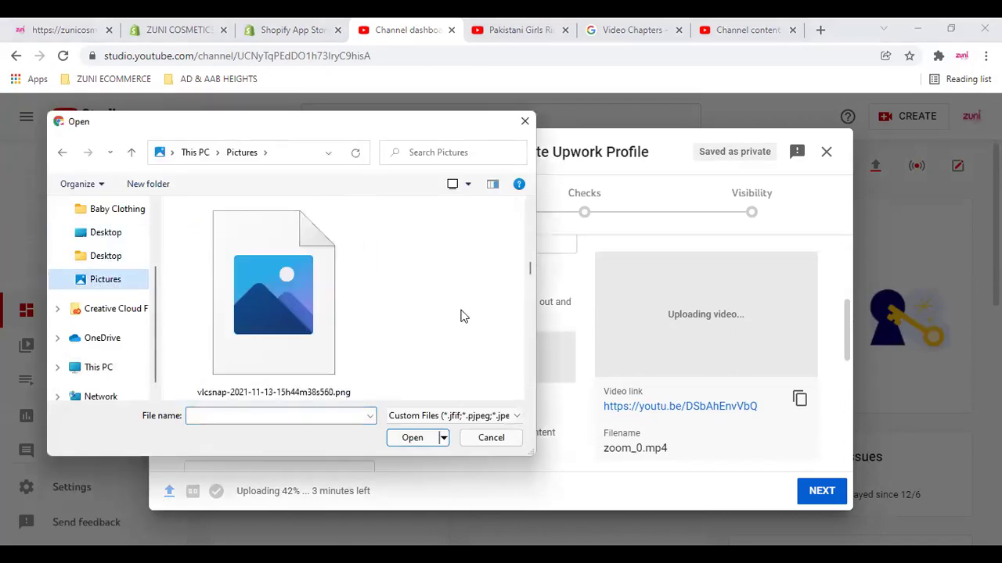
drag(530, 292, 539, 359)
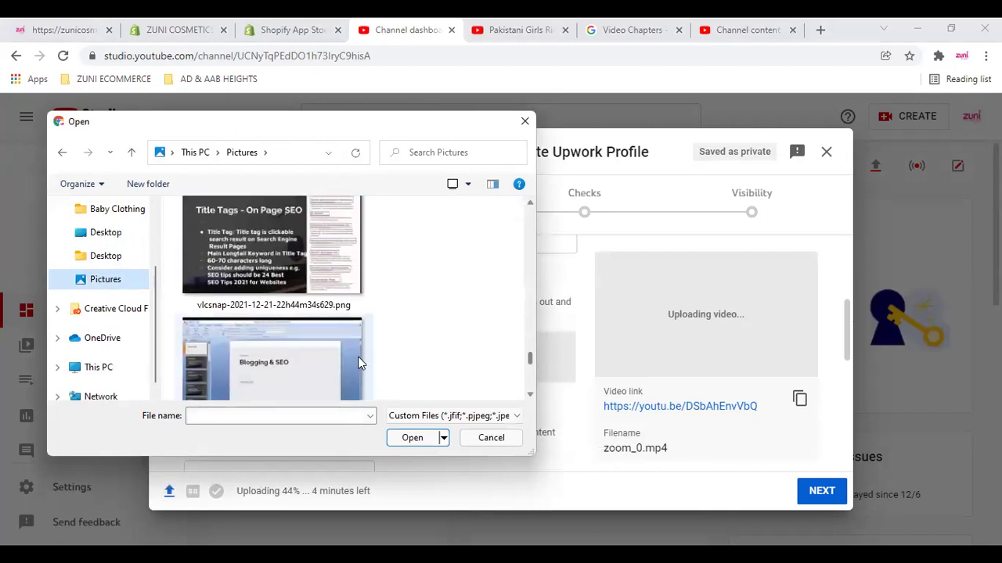
click(258, 339)
double_click(259, 339)
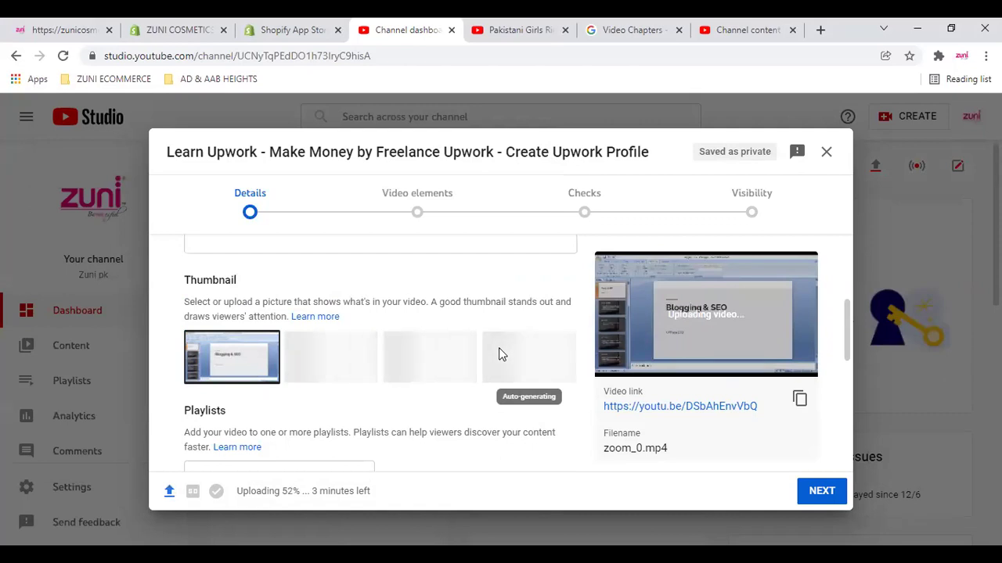
Check the playlist choices for the video and close the list without selecting or creating a playlist
scroll(333, 374, down, 3)
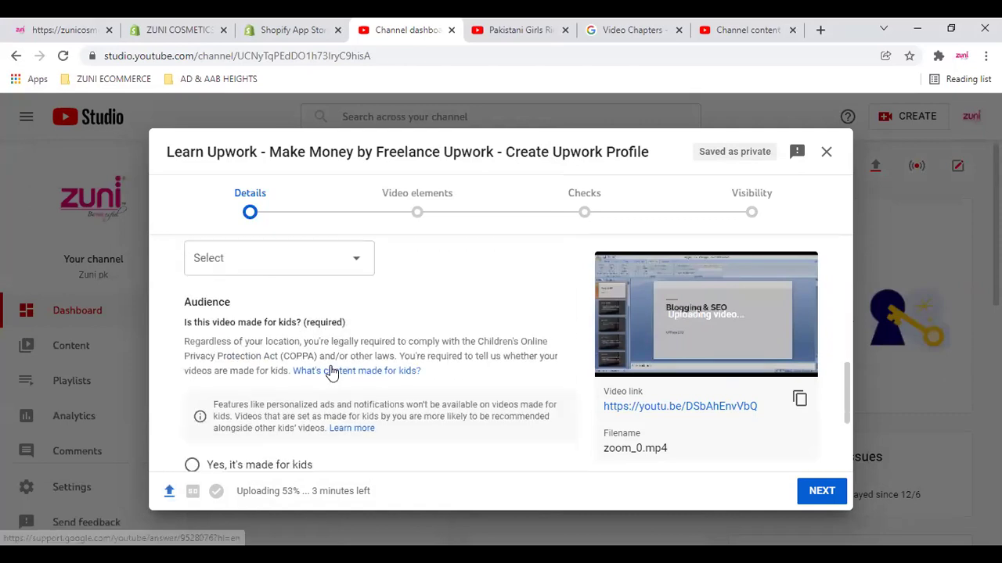
scroll(332, 373, up, 1)
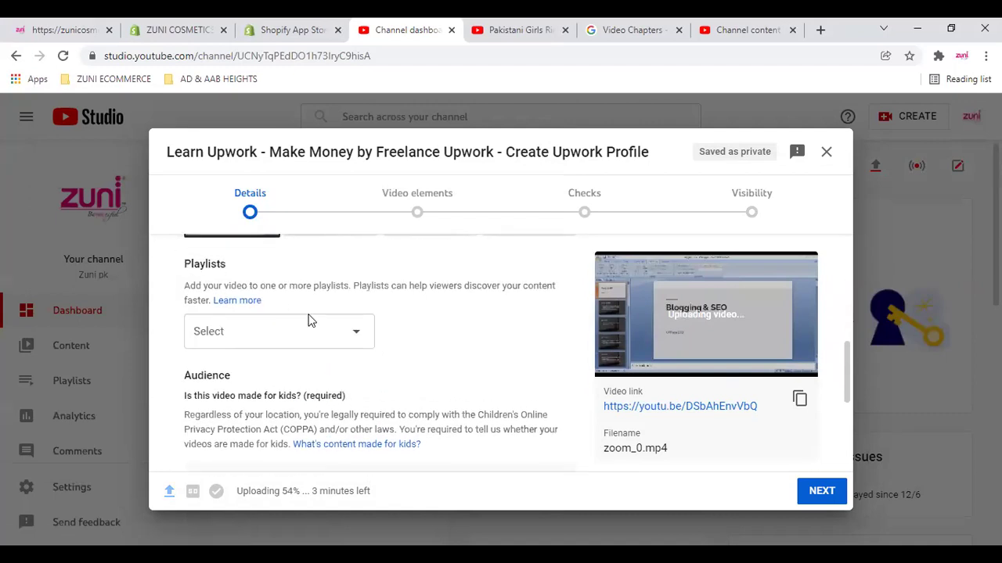
click(362, 337)
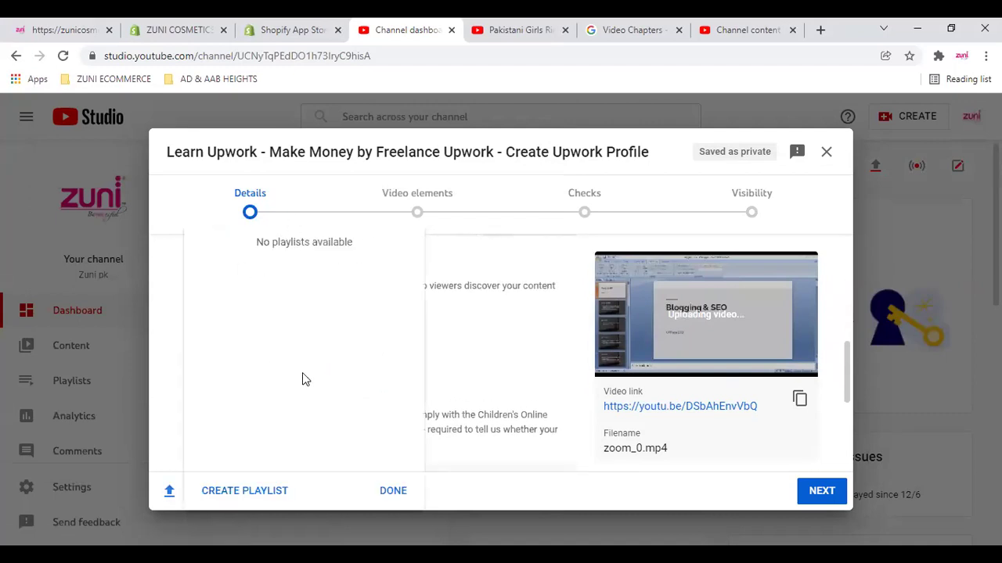
click(397, 497)
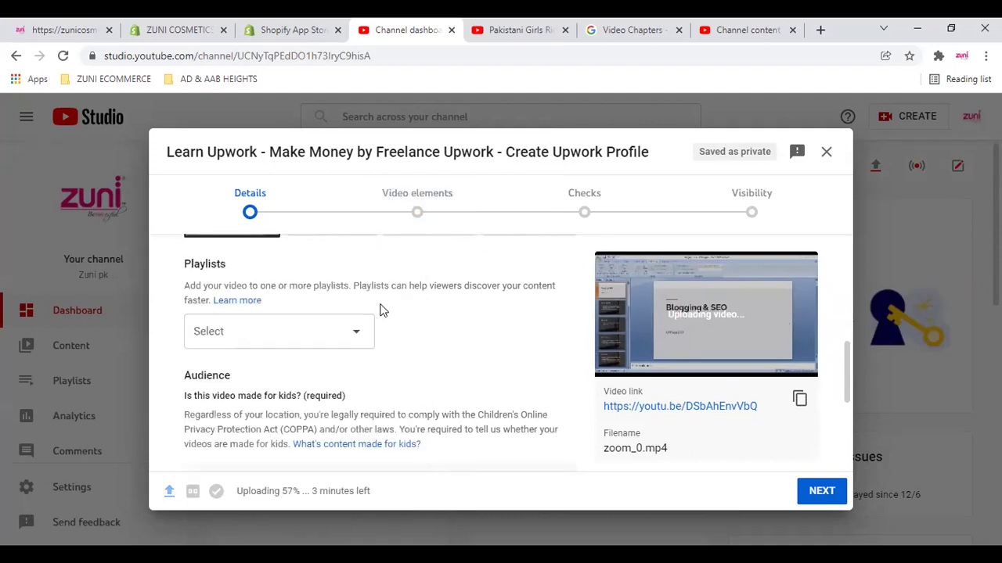
Mark the video as made for kids and expand the advanced age restriction options
scroll(516, 345, down, 1)
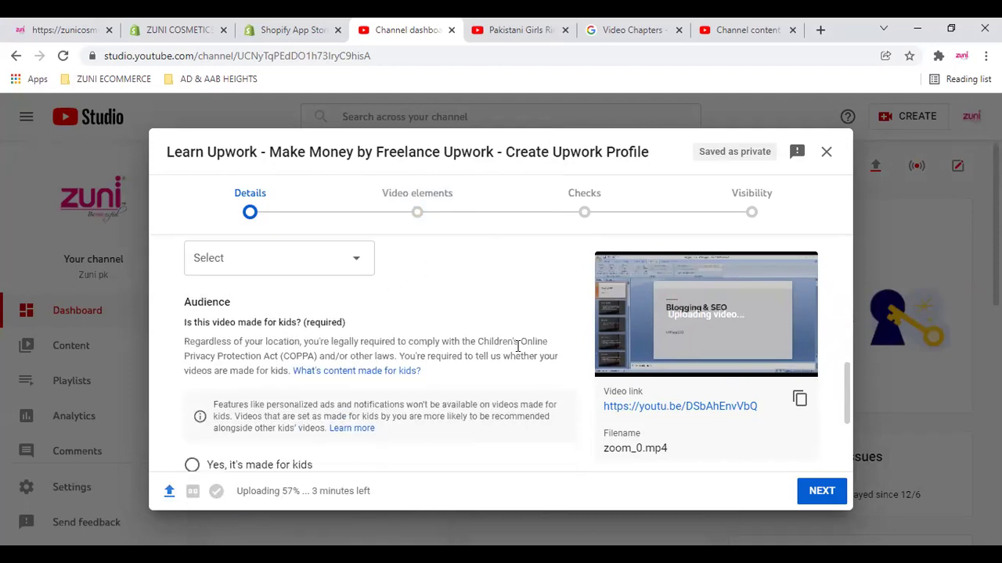
scroll(185, 316, down, 1)
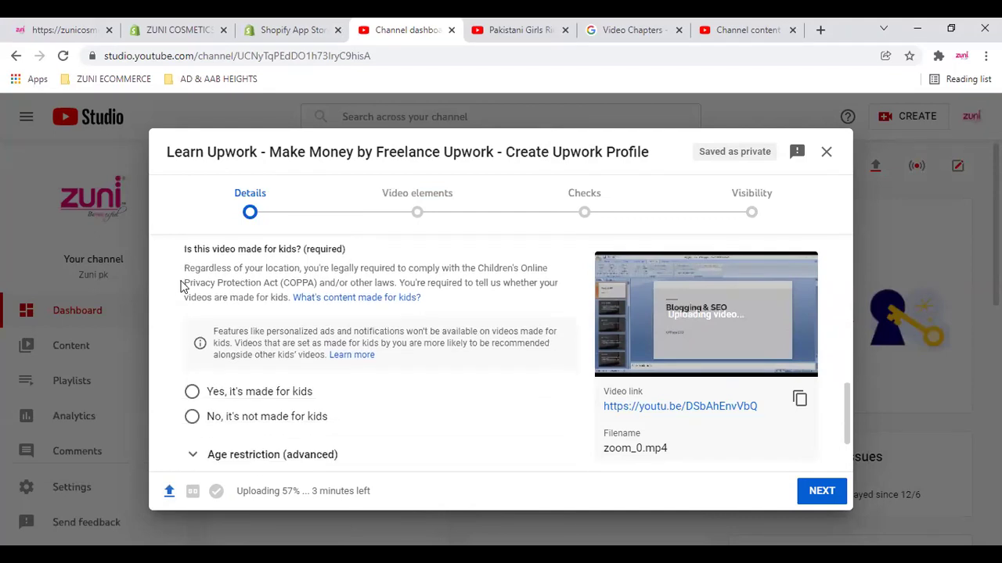
drag(188, 250, 213, 250)
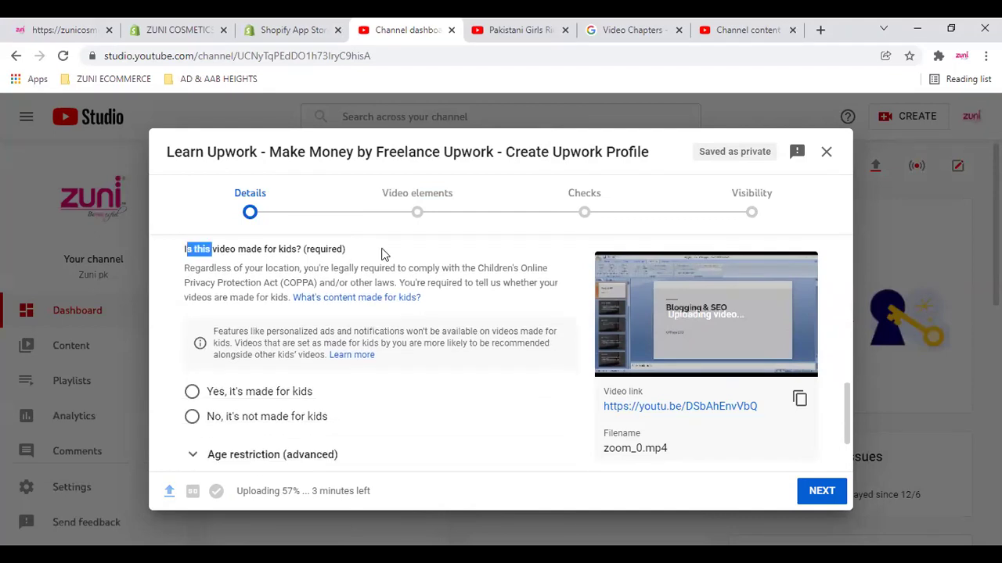
click(421, 253)
scroll(477, 316, down, 1)
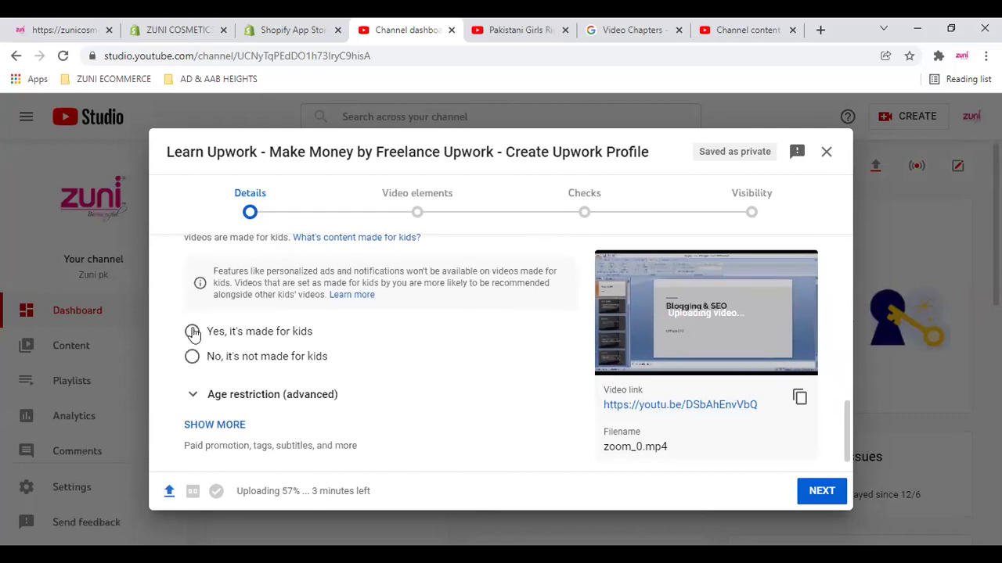
click(192, 332)
click(193, 394)
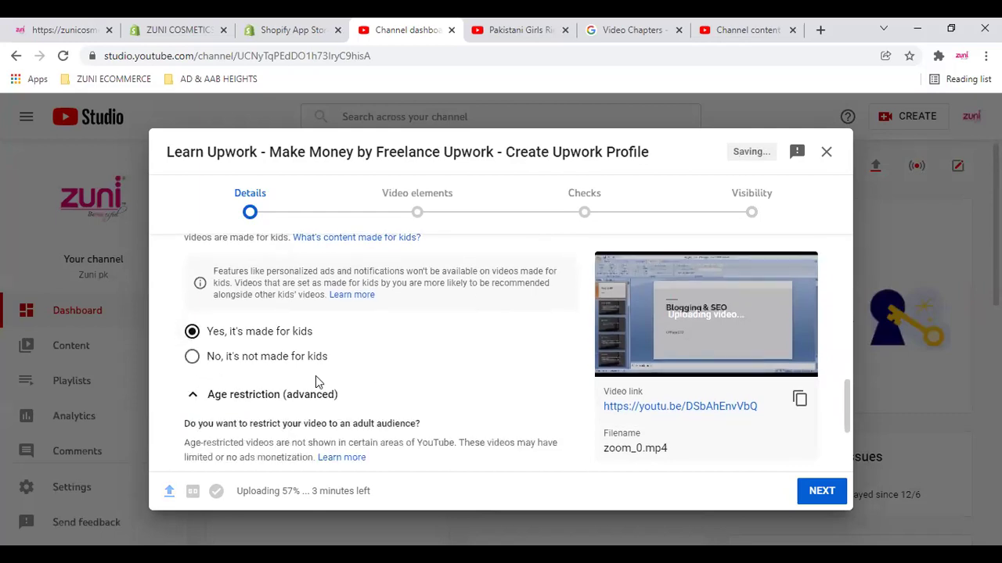
scroll(383, 366, down, 1)
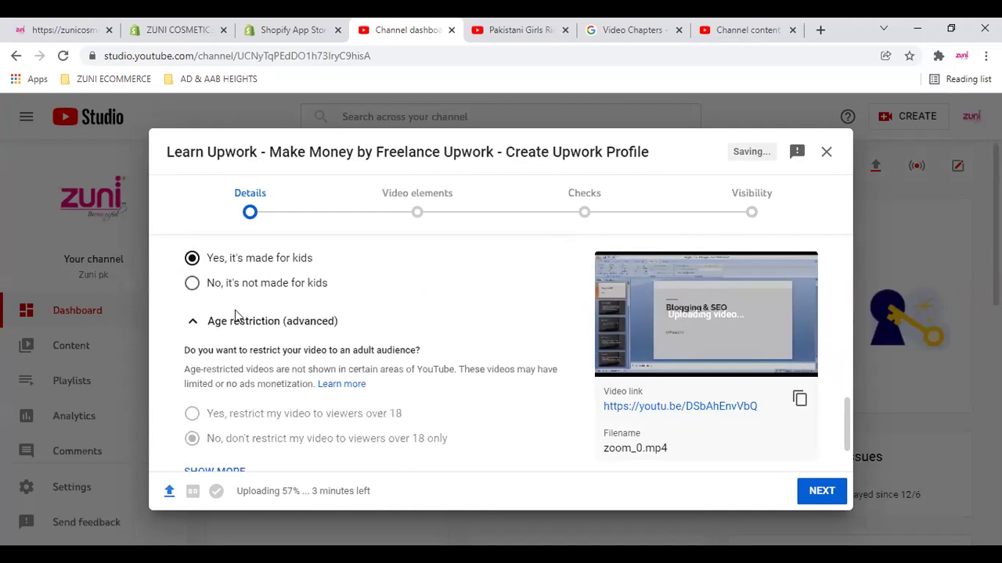
Set the video's audience to not made for kids and review the age restriction choices
scroll(235, 315, up, 2)
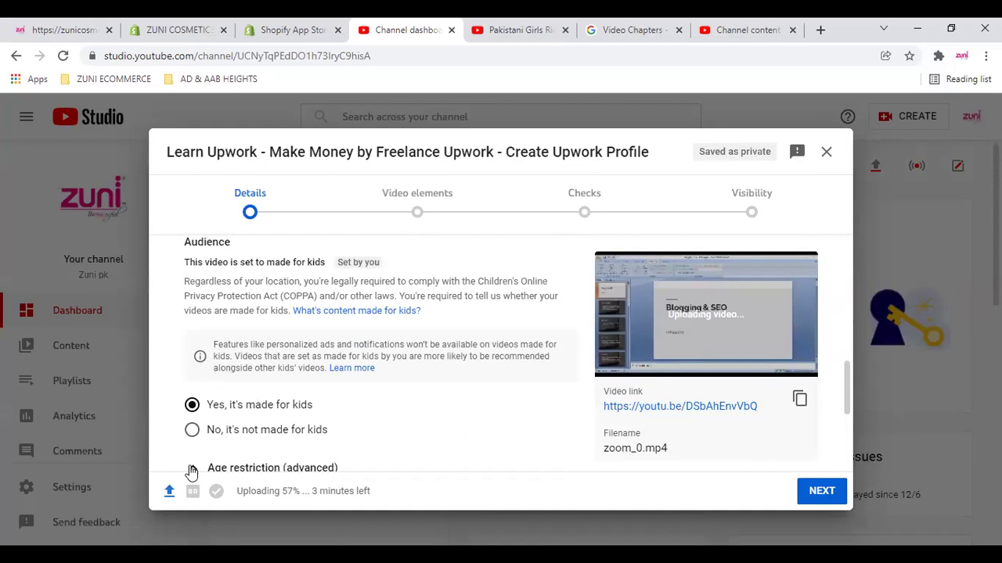
click(202, 436)
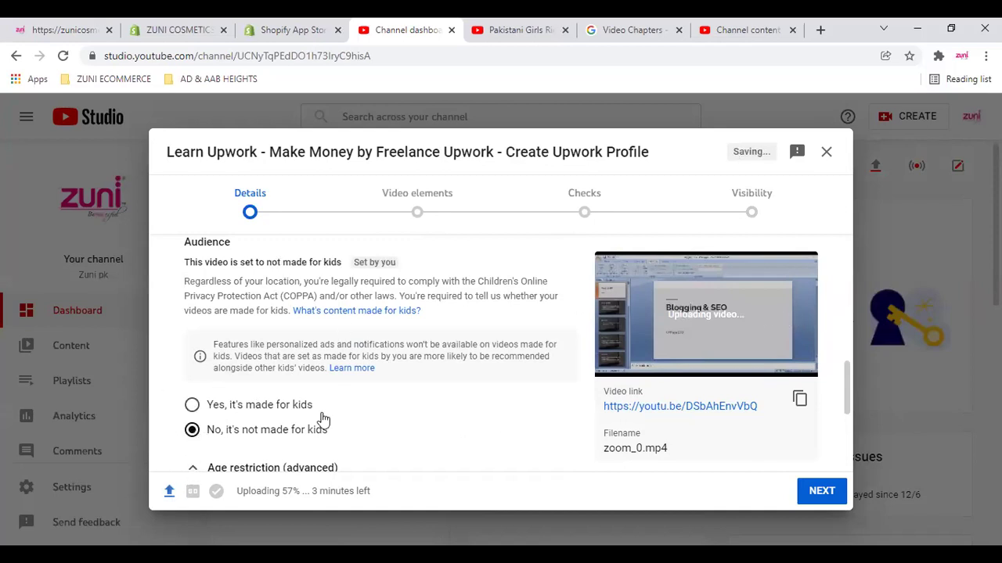
scroll(373, 341, down, 5)
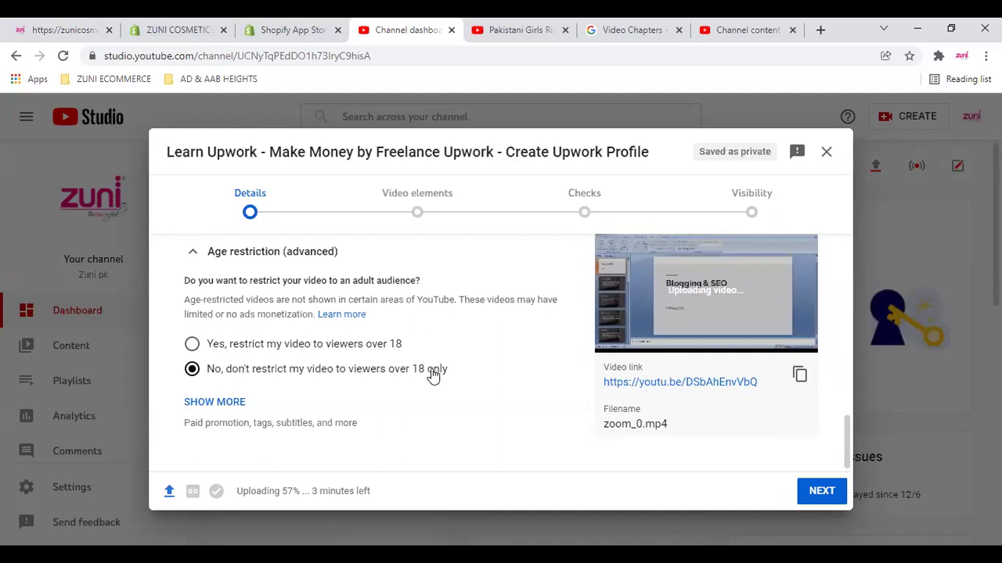
scroll(272, 364, up, 2)
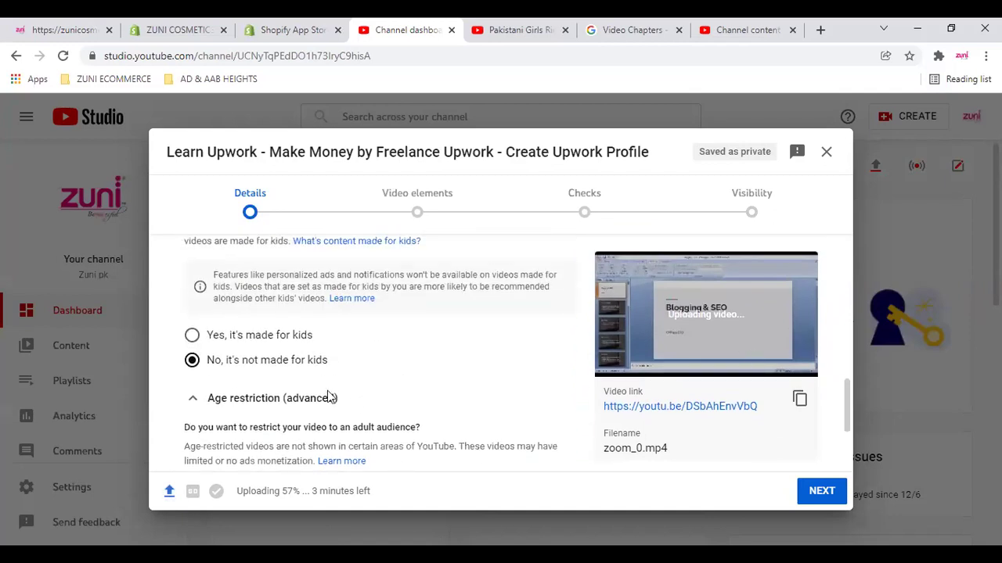
scroll(459, 368, down, 2)
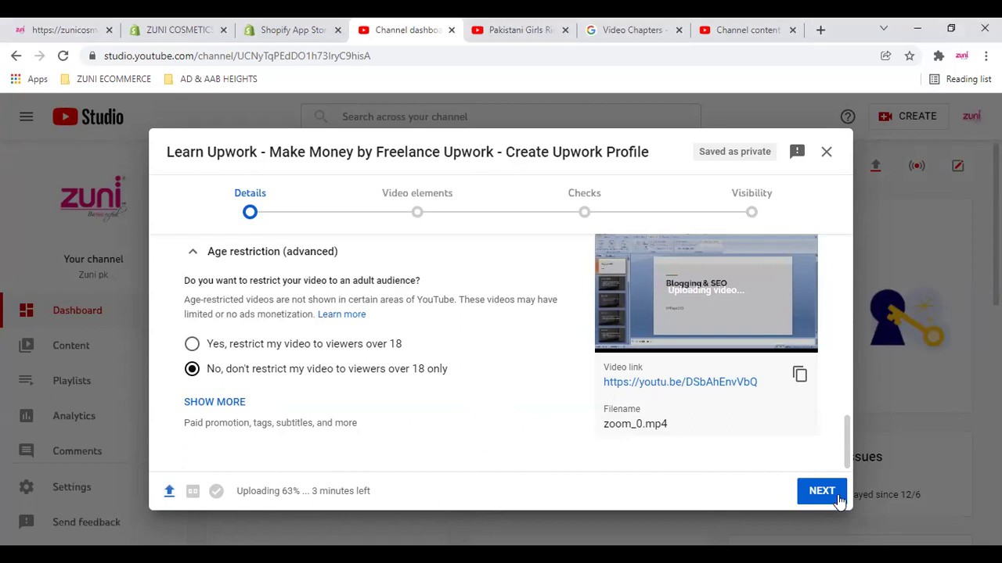
Continue to the Video elements stage and open the editor for adding an end screen
click(809, 493)
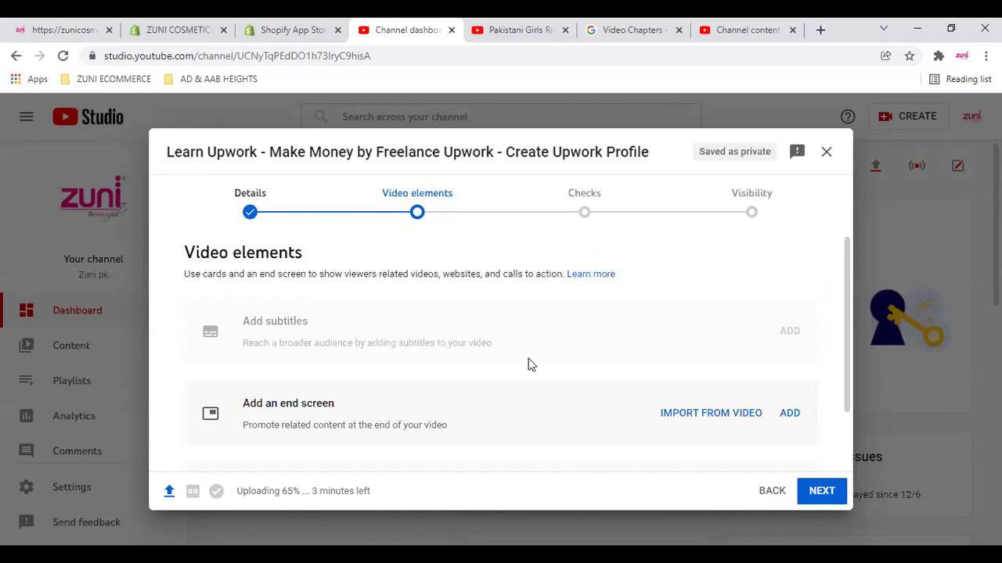
drag(242, 401, 504, 435)
click(709, 426)
click(789, 414)
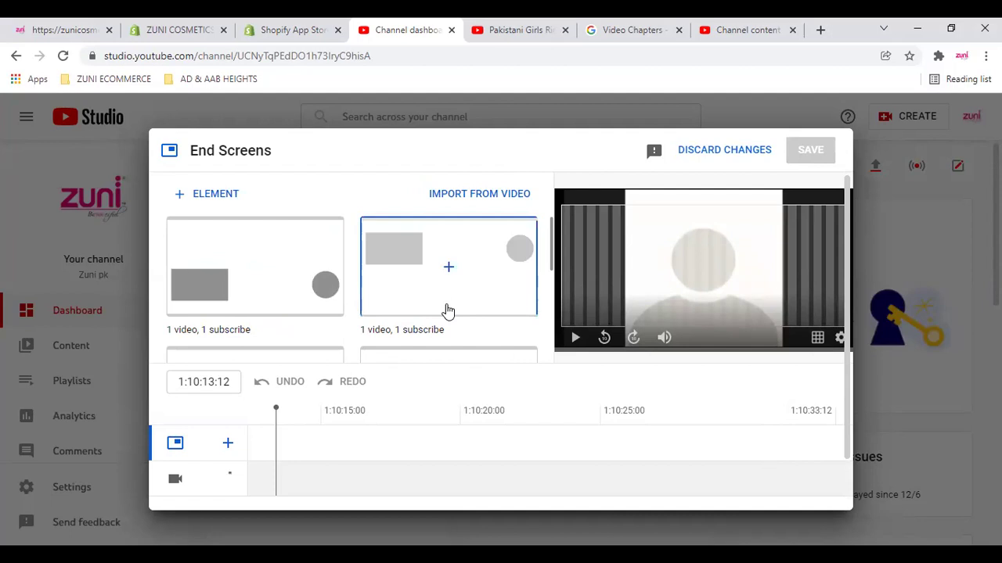
Browse the end screen templates and apply the one with 1 video, 1 playlist and 1 subscribe element
scroll(448, 311, down, 2)
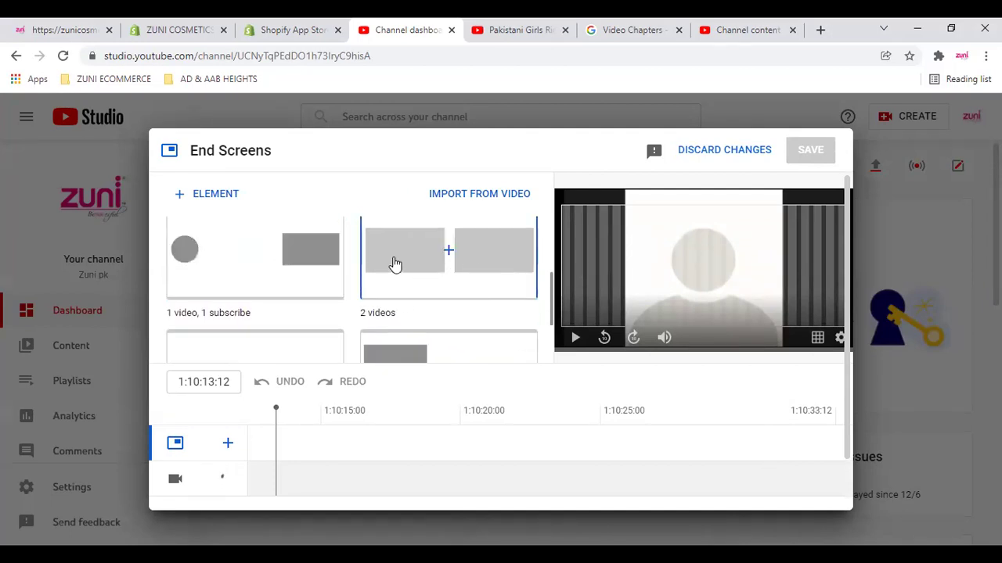
scroll(198, 300, down, 1)
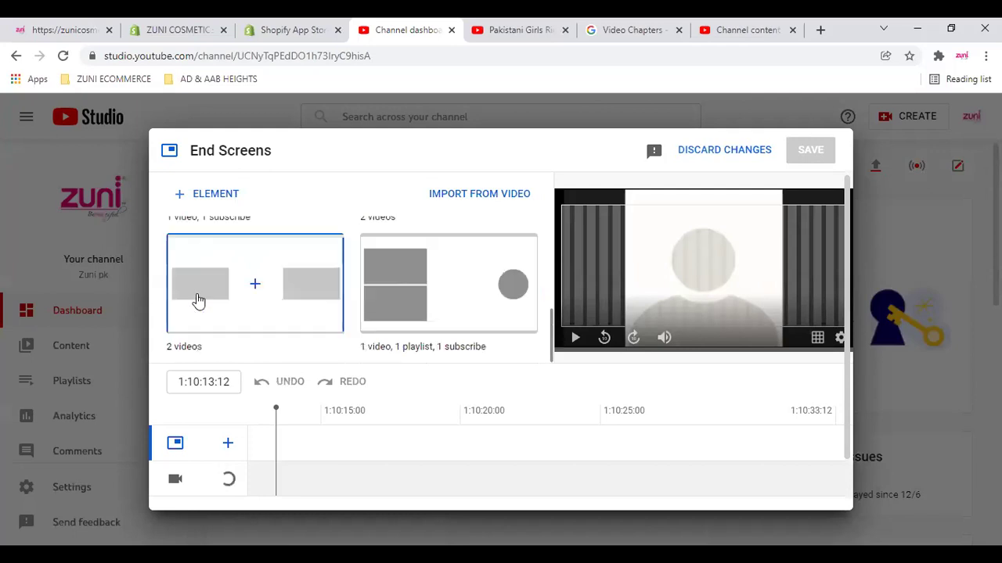
scroll(349, 313, down, 2)
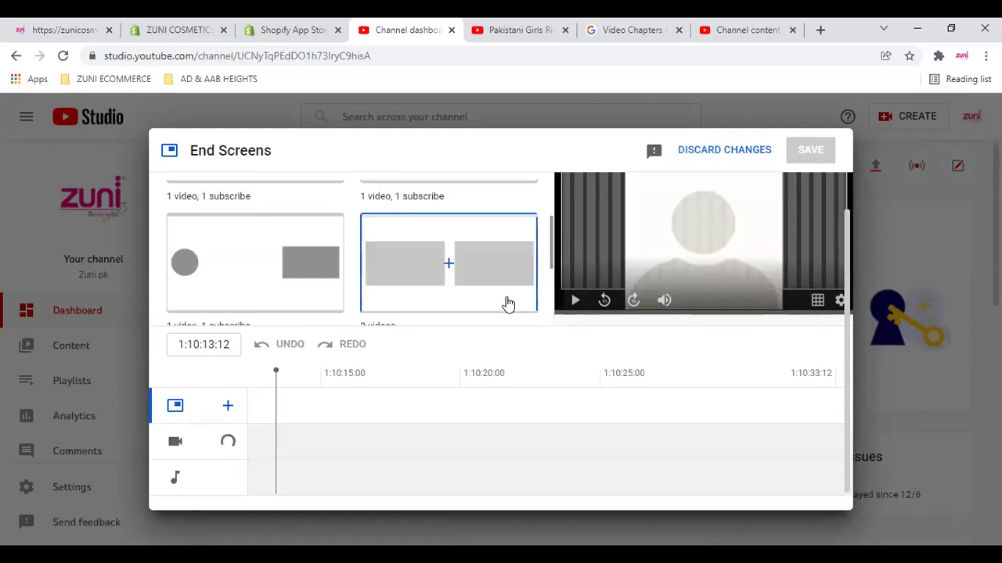
scroll(509, 305, up, 2)
scroll(423, 278, down, 1)
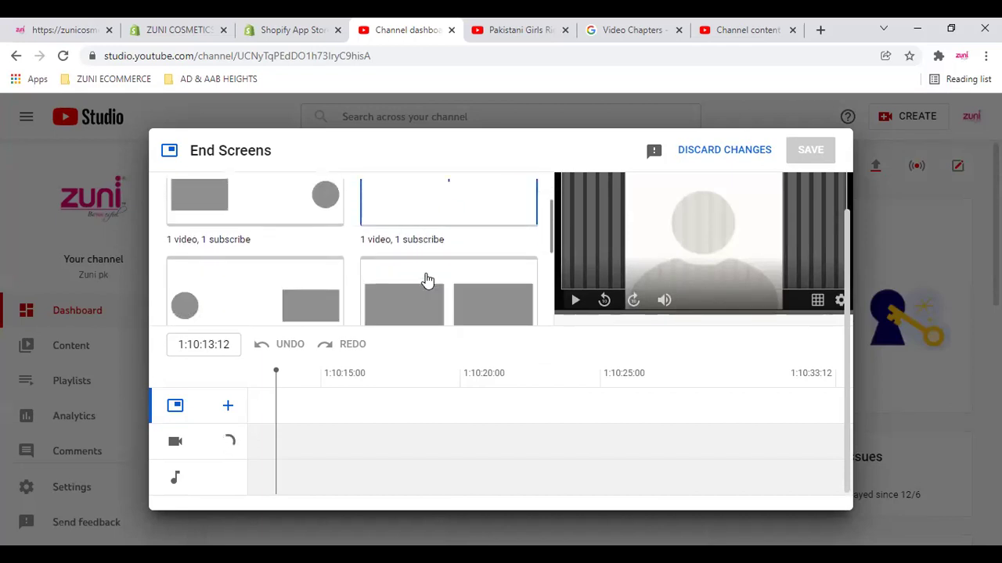
scroll(427, 281, down, 1)
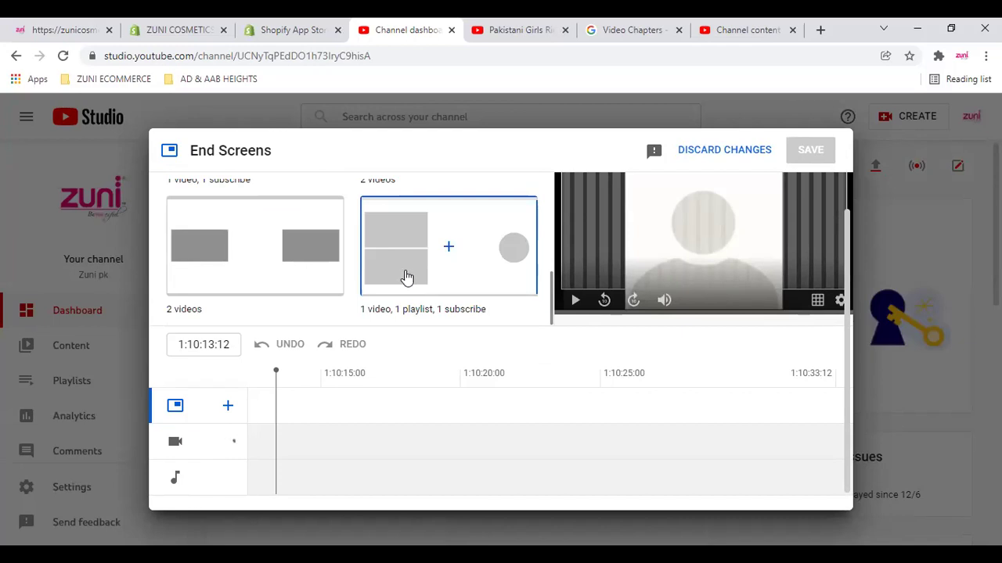
click(467, 252)
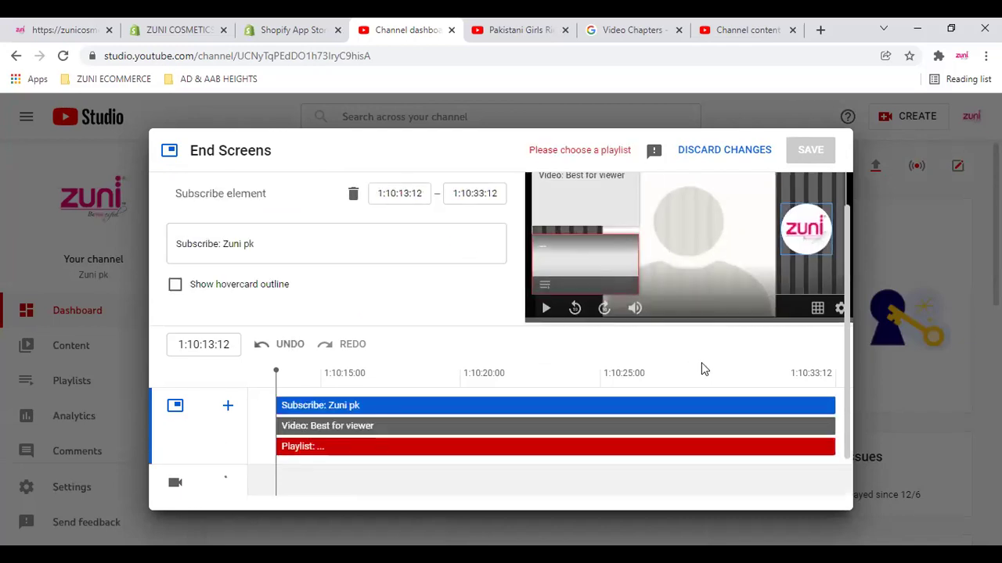
scroll(727, 375, up, 1)
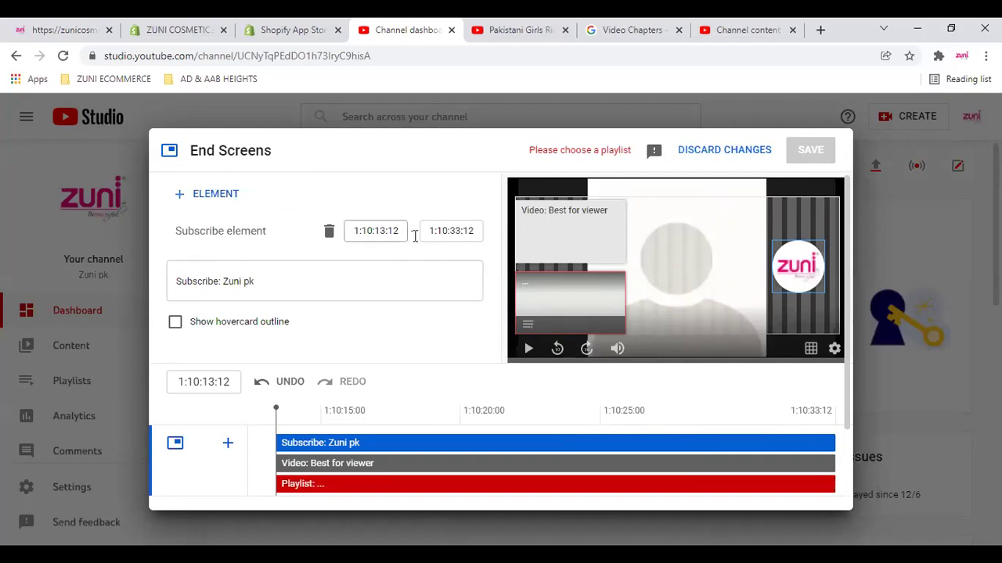
Review the content options for the end screen's video element, from most recent upload to choosing a specific video
click(583, 214)
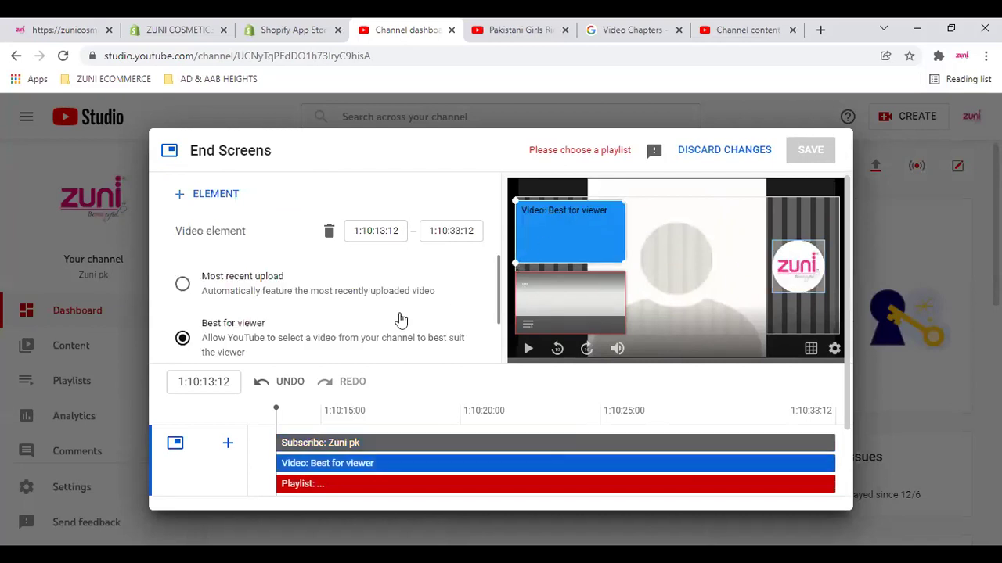
scroll(400, 319, down, 1)
scroll(400, 320, down, 2)
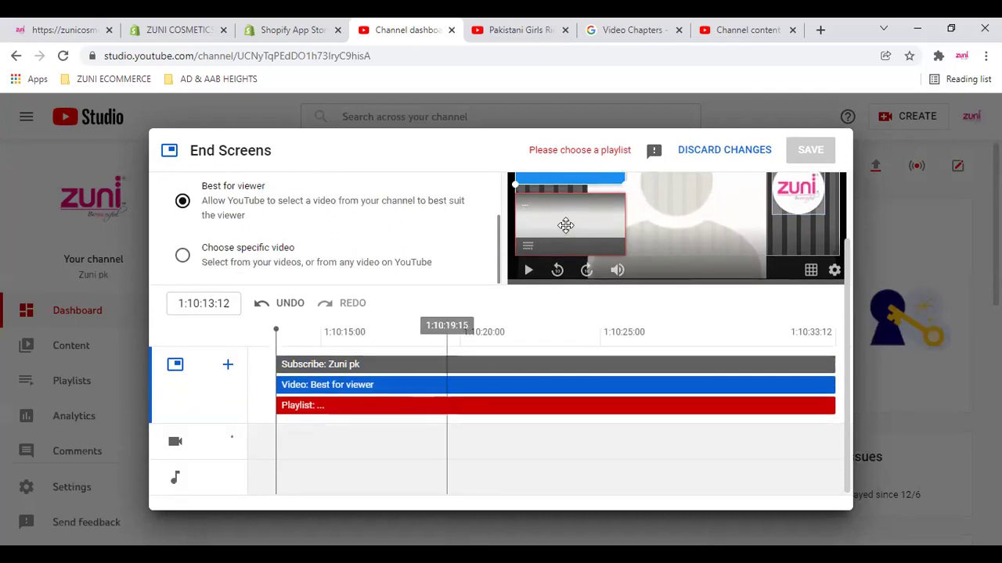
scroll(565, 225, up, 2)
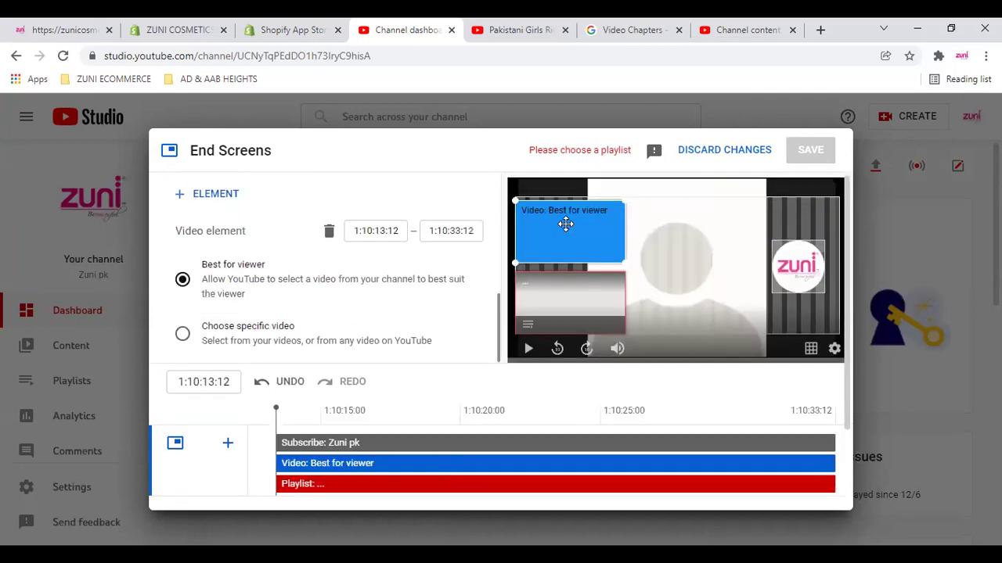
Open the playlist chooser for the end screen's playlist element and close it without choosing a playlist
click(568, 321)
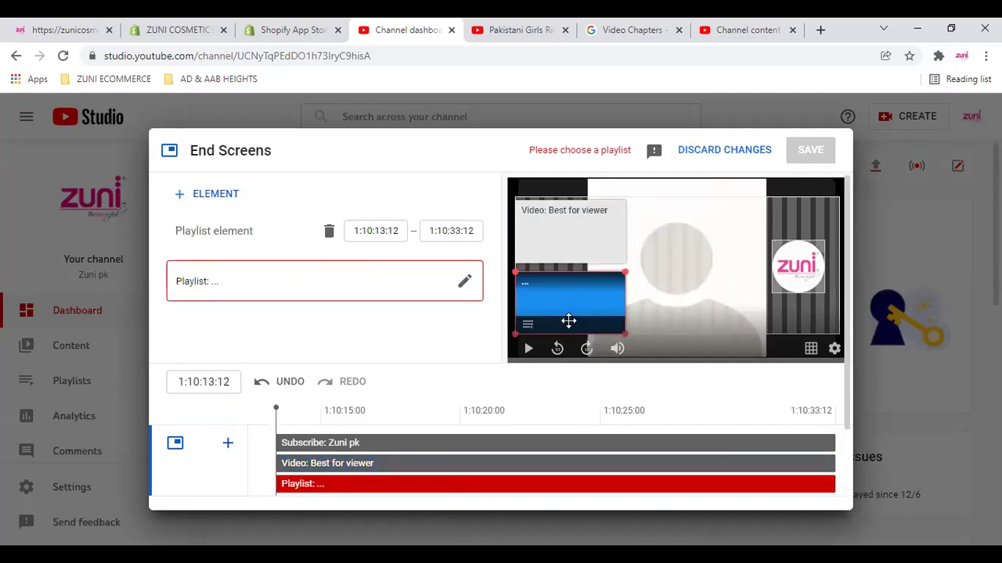
click(372, 287)
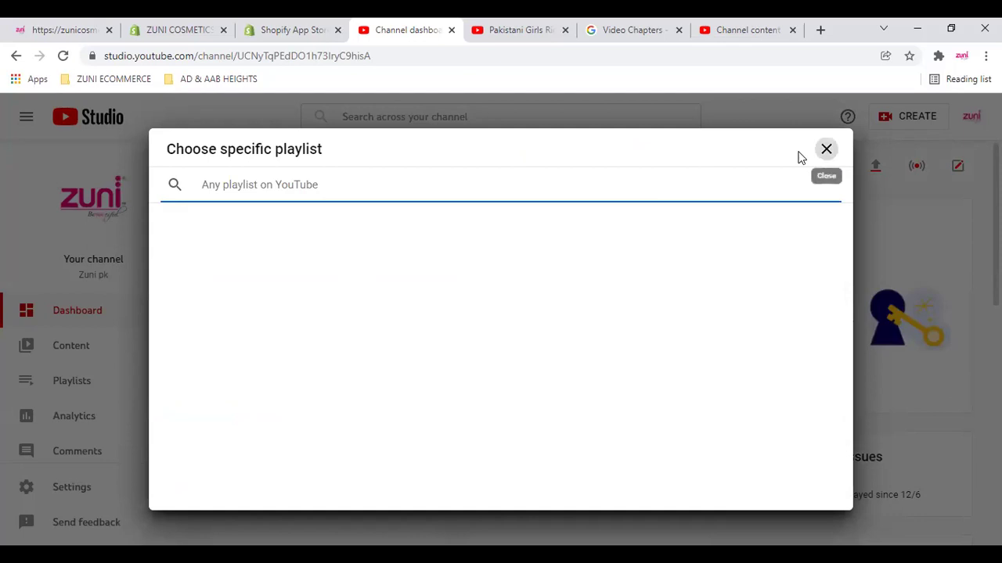
click(823, 151)
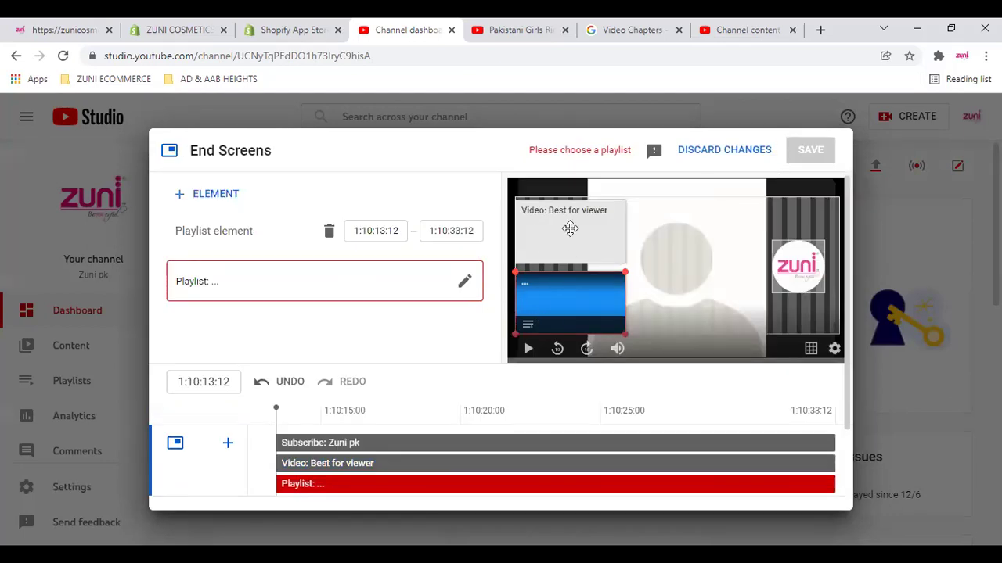
Compare the end screen's playlist and video elements and read the description of the Best for viewer option
click(530, 327)
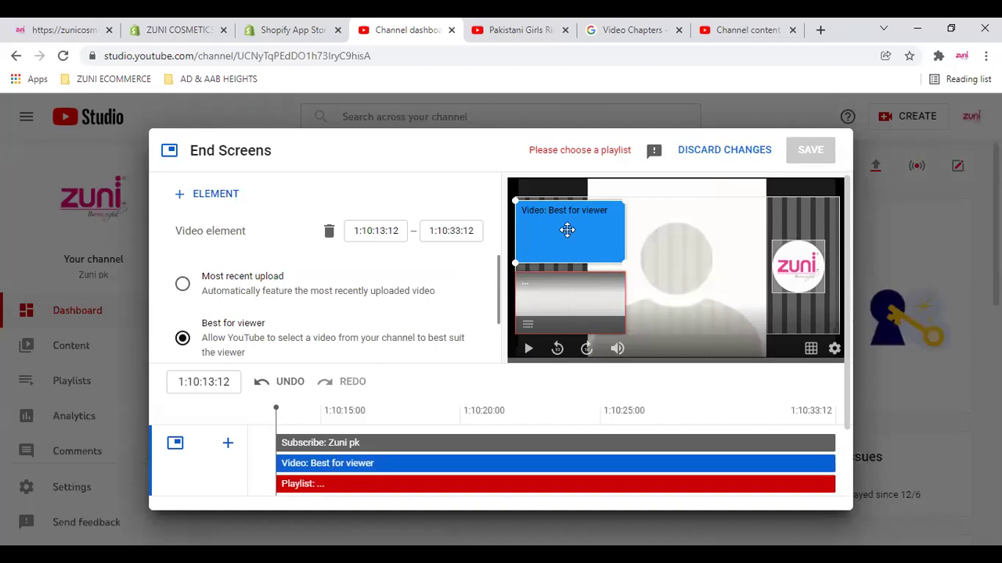
click(593, 301)
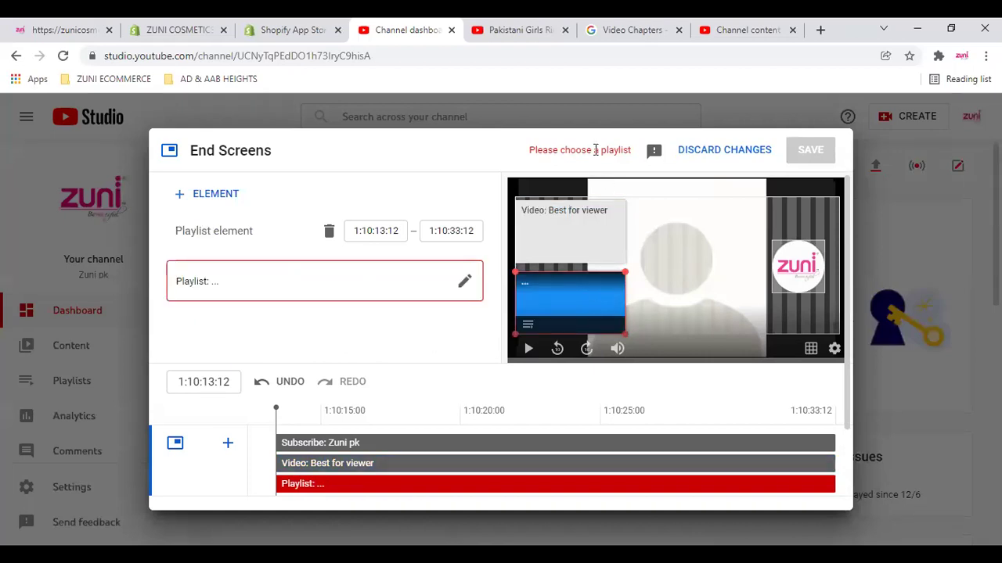
click(593, 236)
click(581, 212)
scroll(223, 329, down, 1)
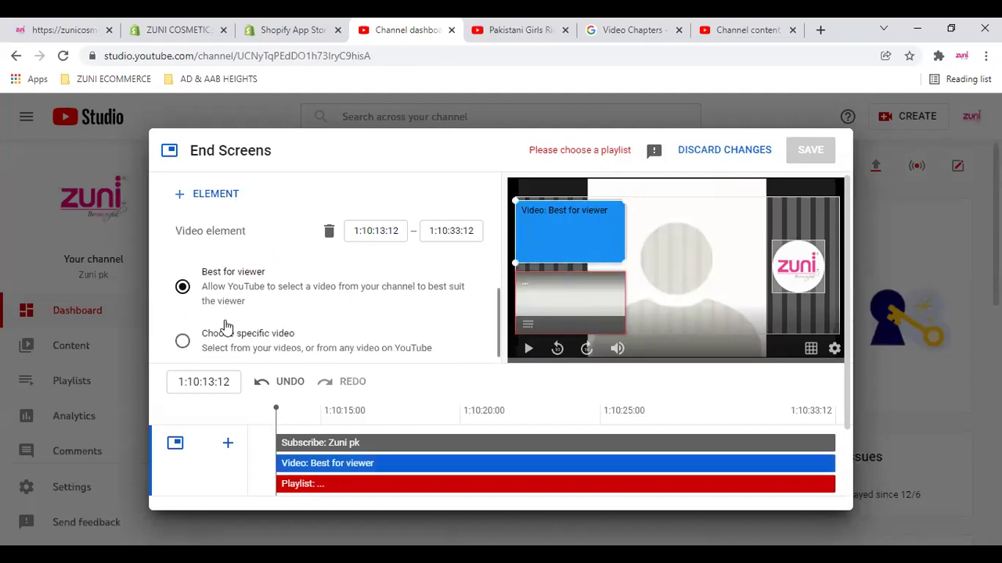
drag(202, 287, 463, 297)
scroll(345, 313, up, 1)
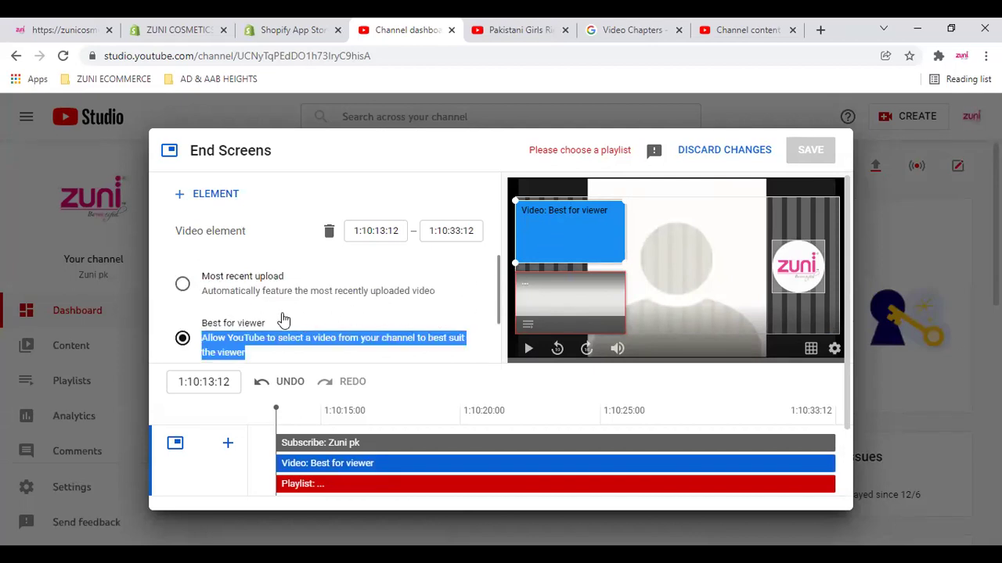
scroll(227, 328, down, 1)
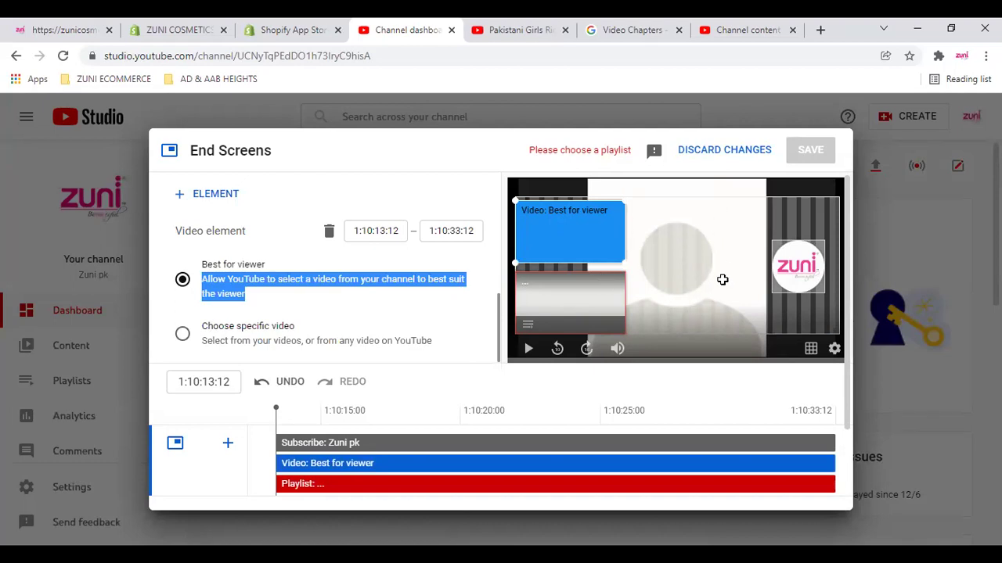
Look through the channel's videos offered for a specific video element and return without choosing one
click(350, 294)
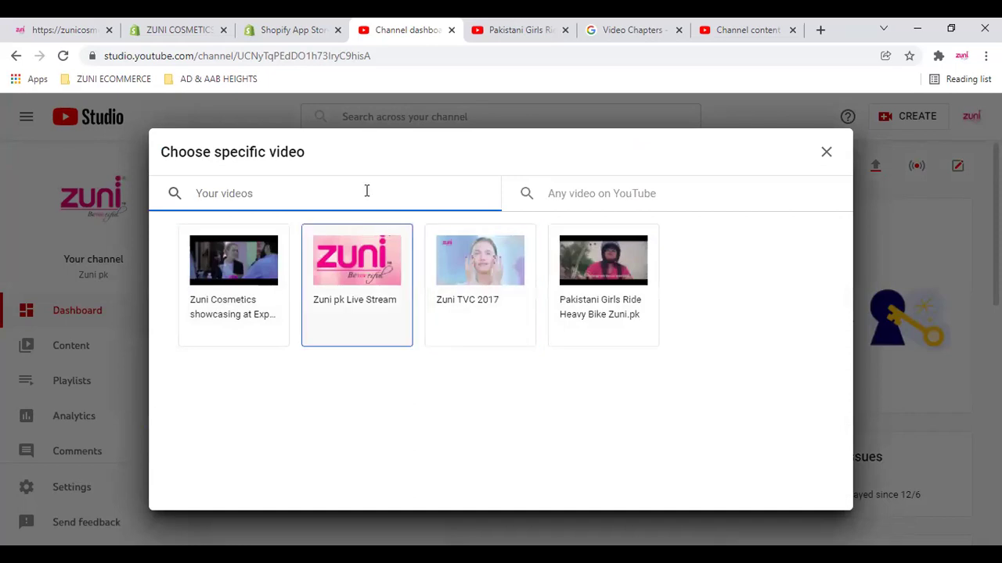
click(827, 152)
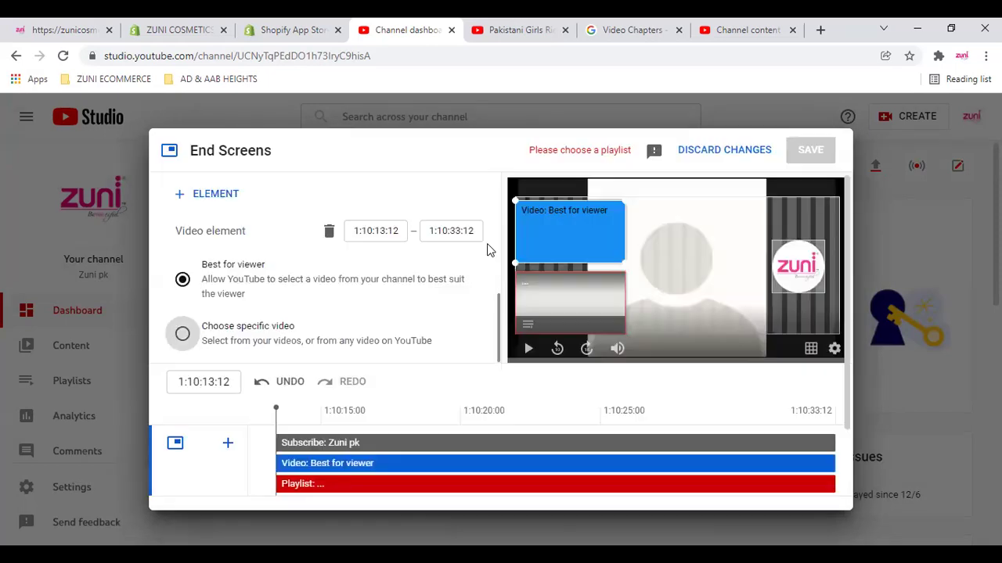
scroll(297, 313, up, 1)
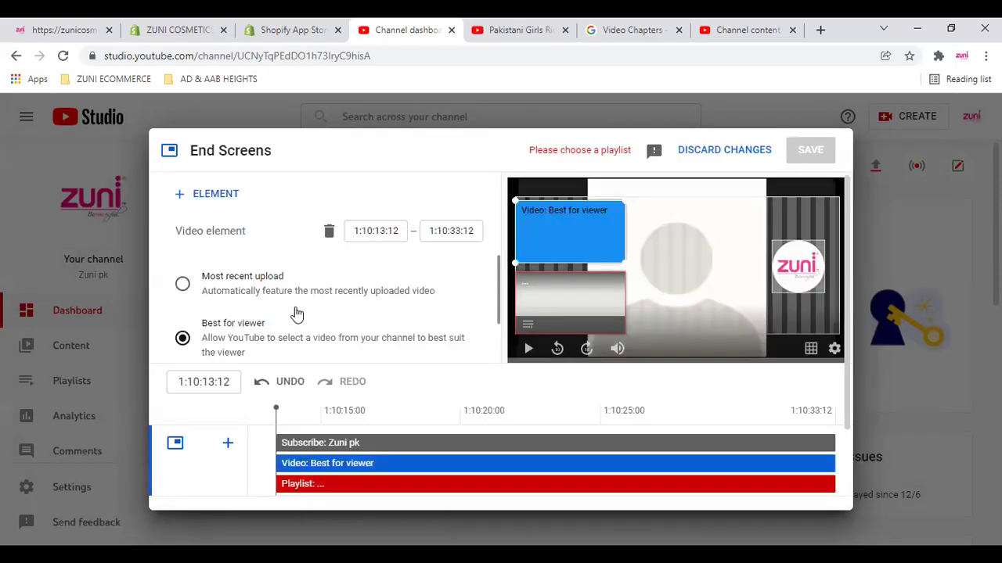
Check the end screen's playlist element and leave the End Screens editor without saving
click(586, 302)
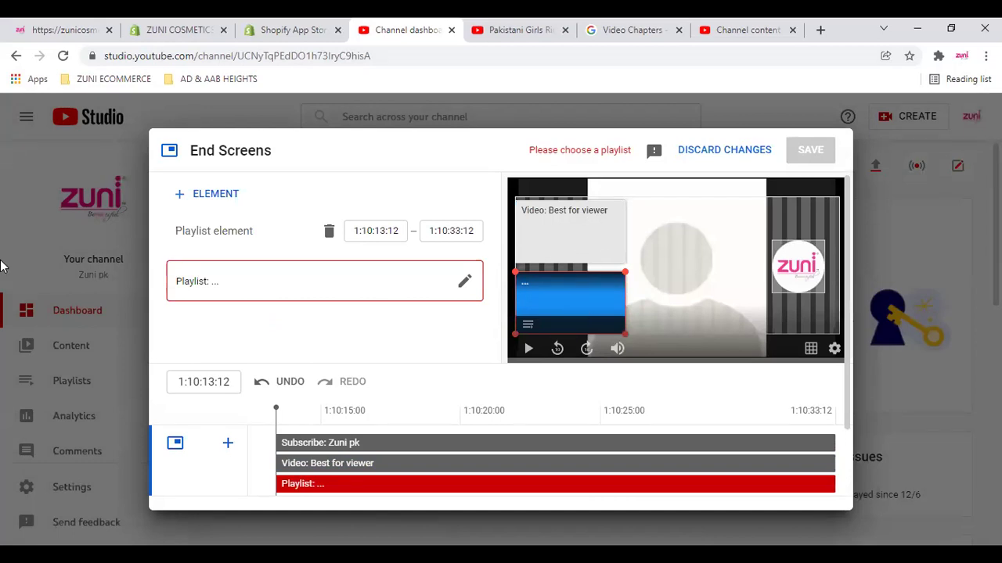
scroll(408, 345, down, 1)
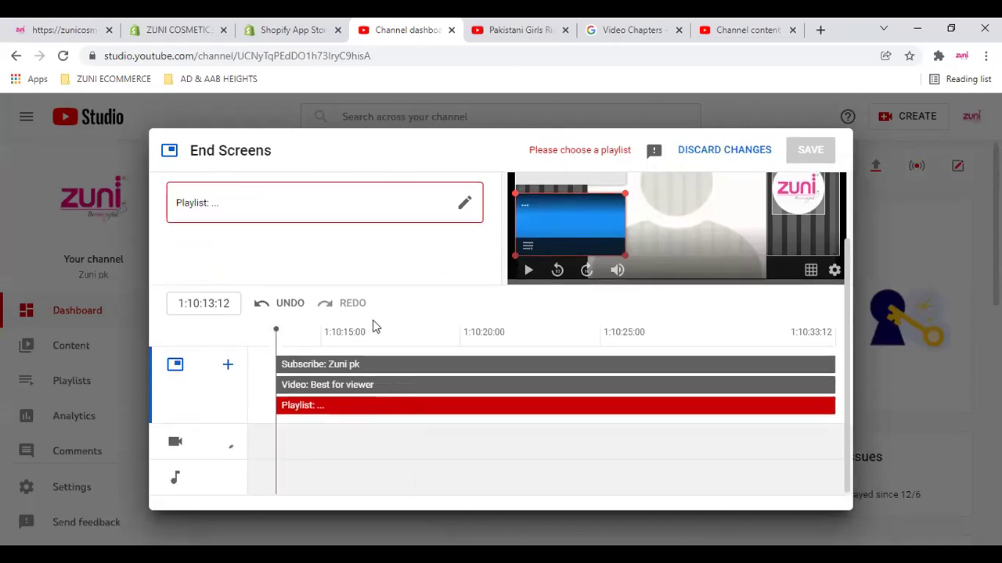
scroll(373, 326, up, 1)
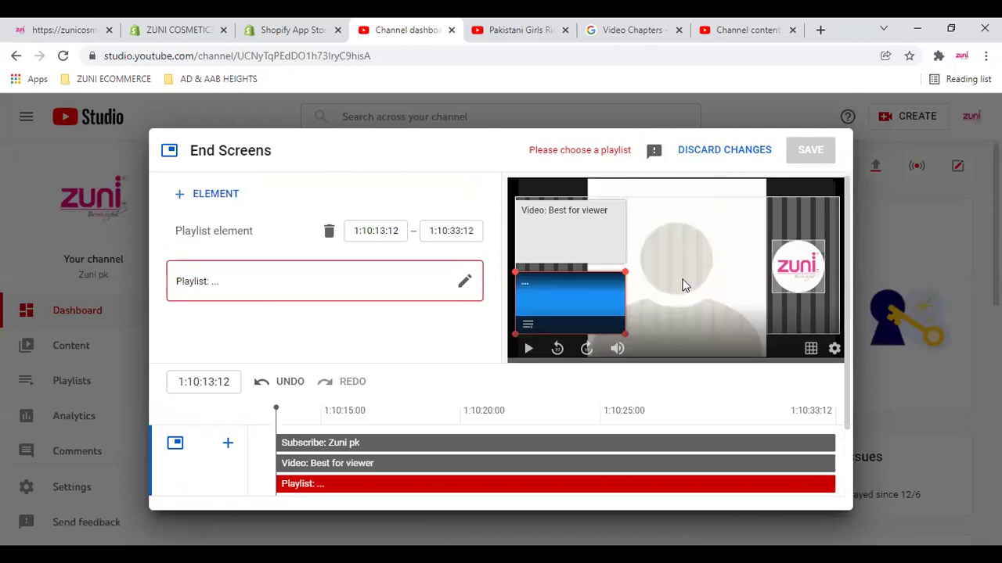
scroll(756, 388, down, 2)
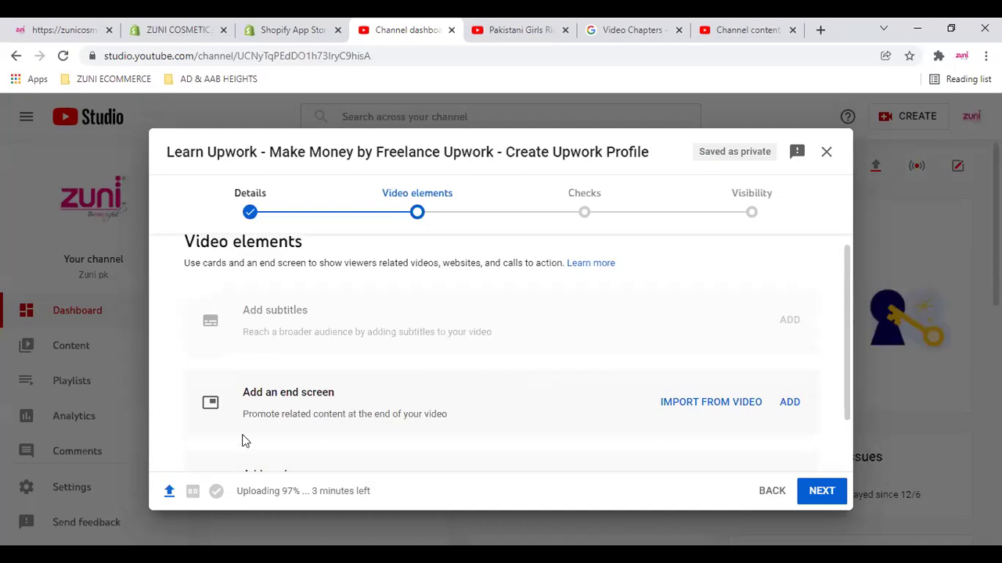
Open the editor for adding cards to the video and review the available card types
scroll(247, 437, down, 1)
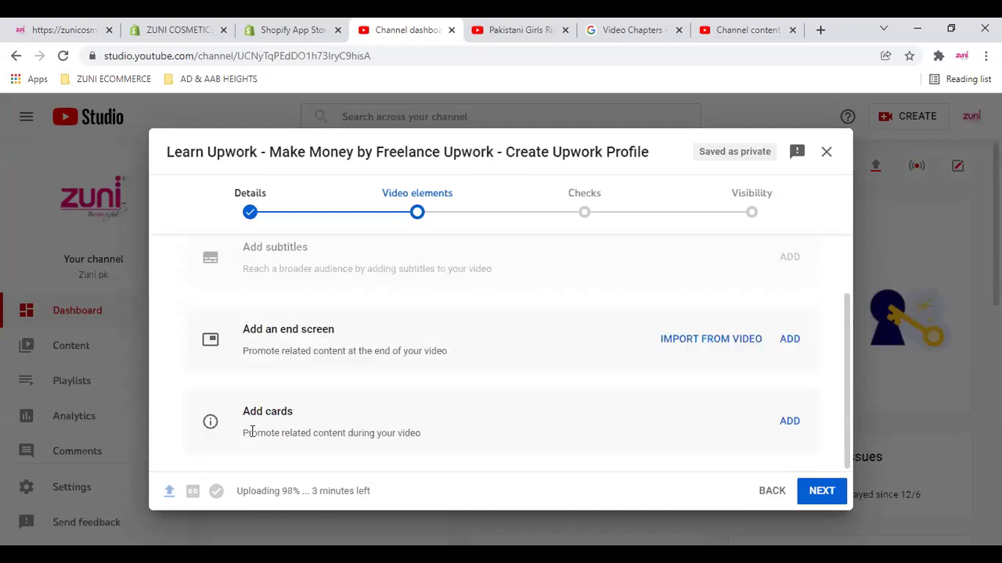
drag(245, 411, 385, 400)
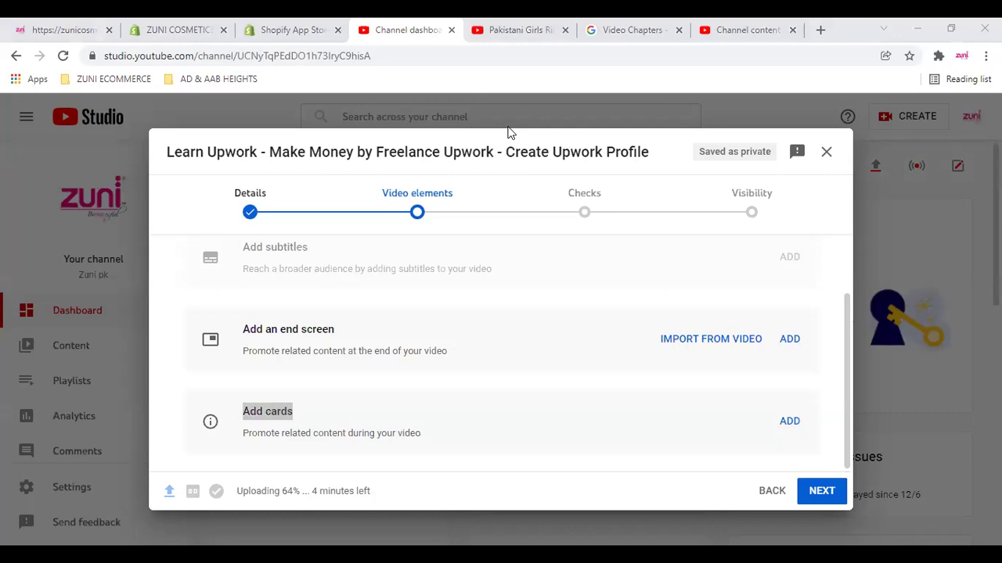
click(331, 414)
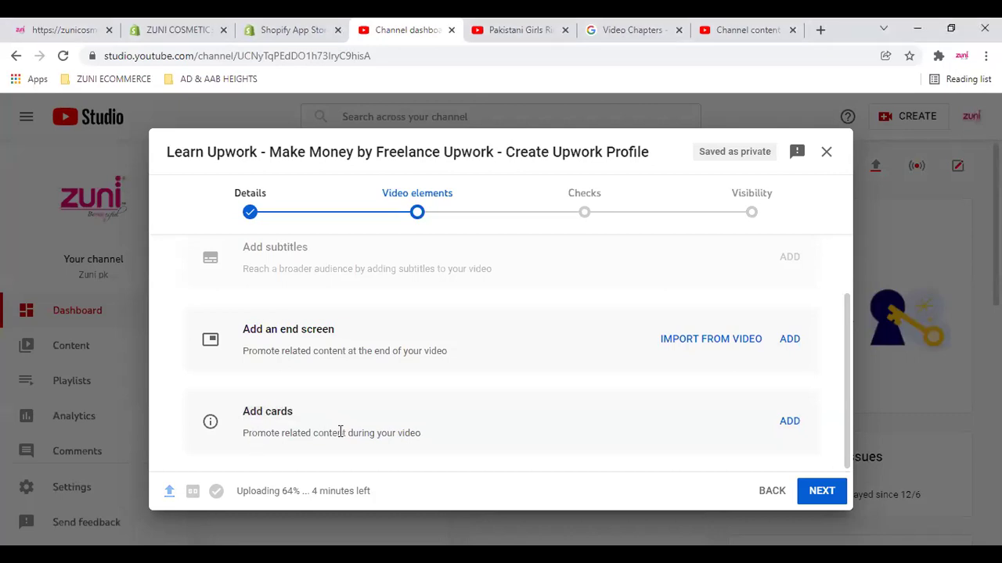
click(798, 423)
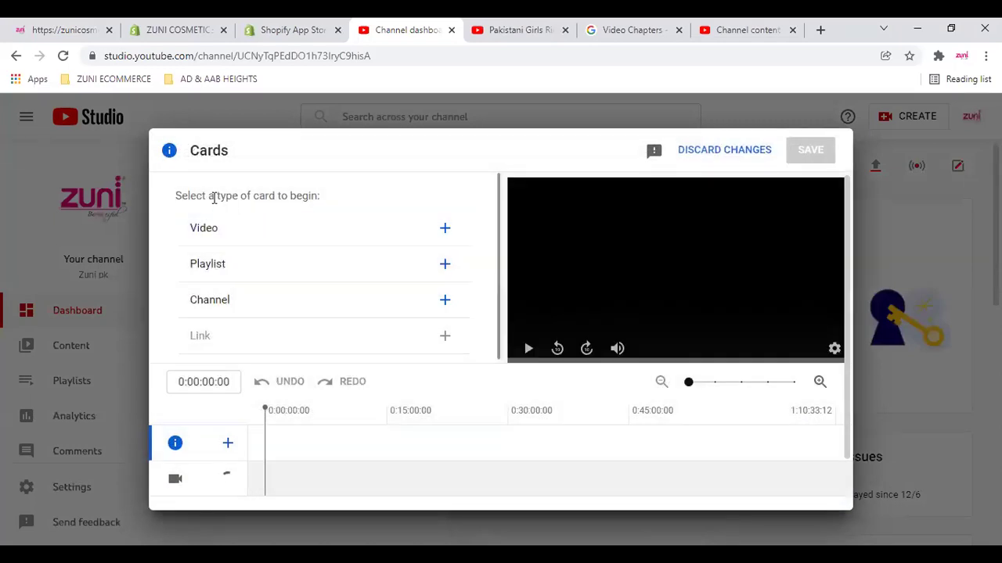
drag(175, 196, 331, 194)
click(332, 200)
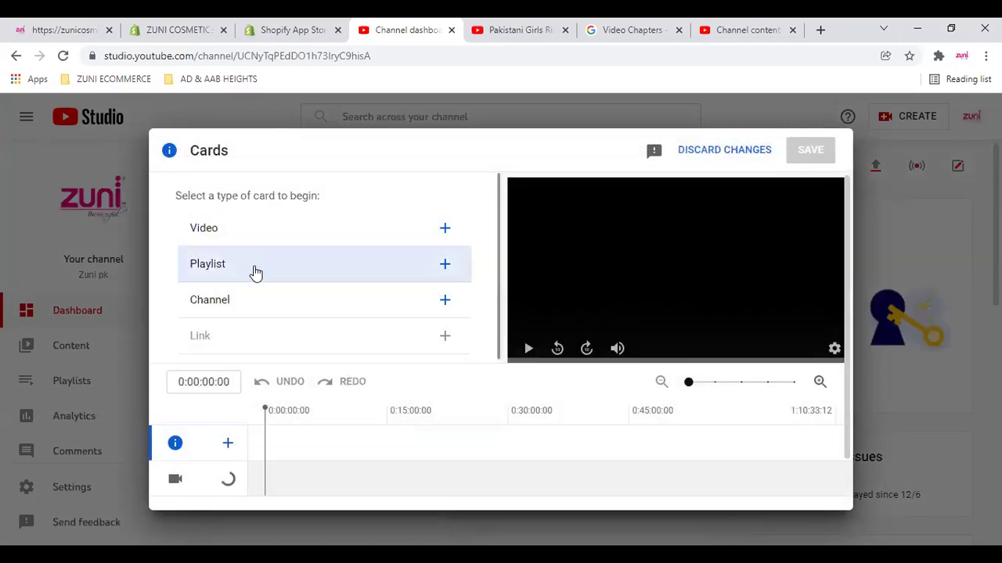
Add a video card that features the channel's video "Pakistani Girls Ride Heavy Bike Zuni.pk"
click(444, 228)
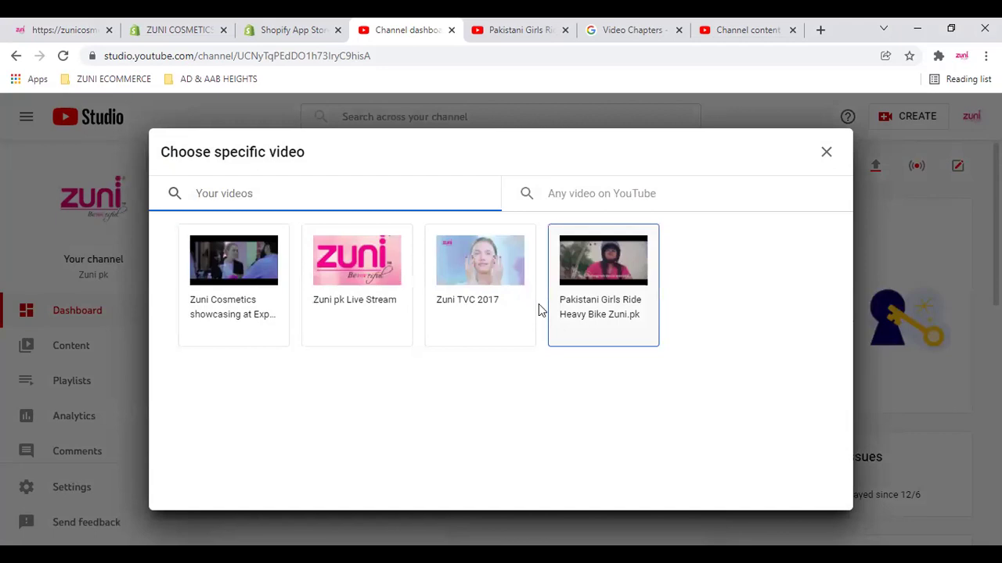
click(650, 247)
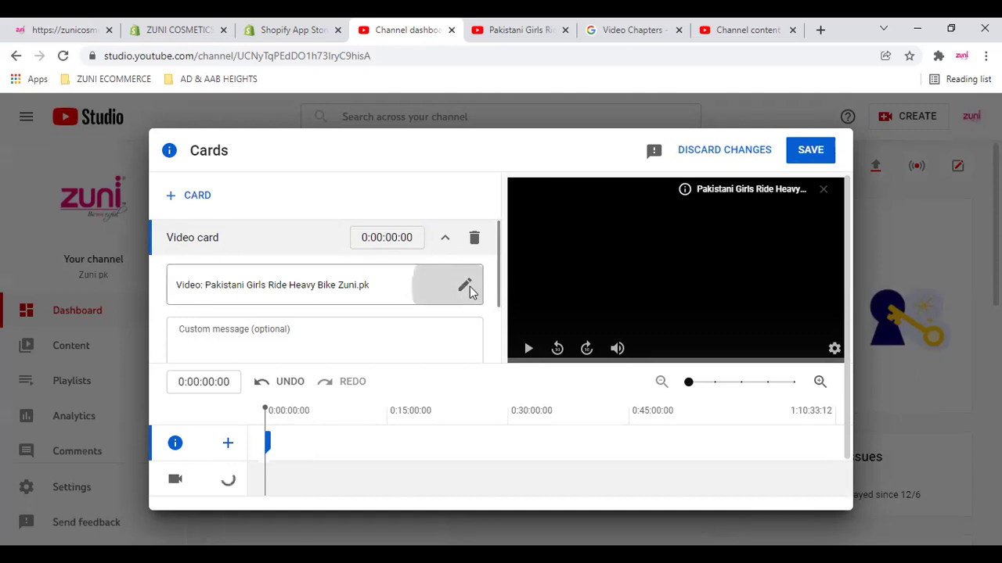
click(338, 296)
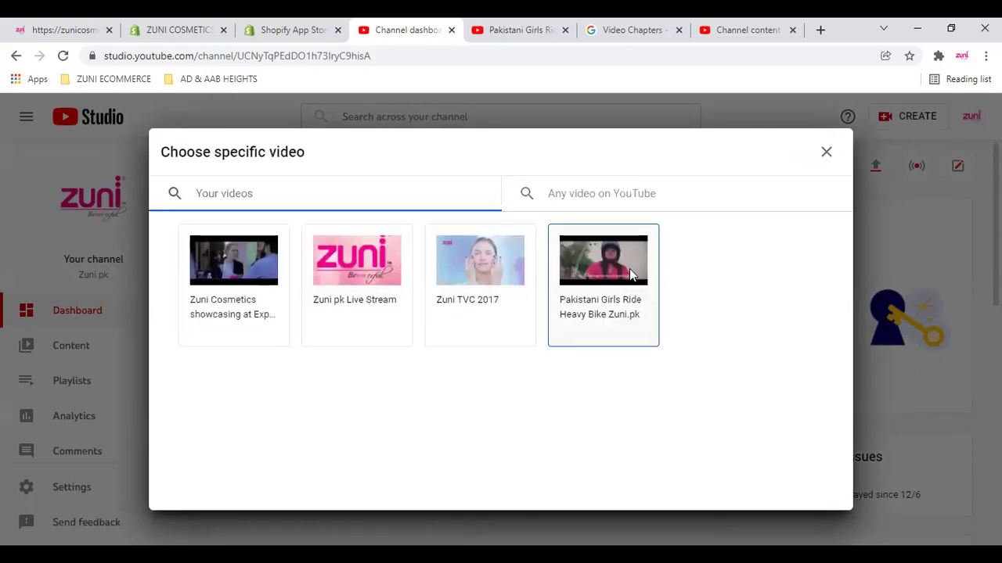
click(585, 249)
Give the video card the custom message "hi everyone!" and the teaser text "Hey! Watch This"
click(291, 330)
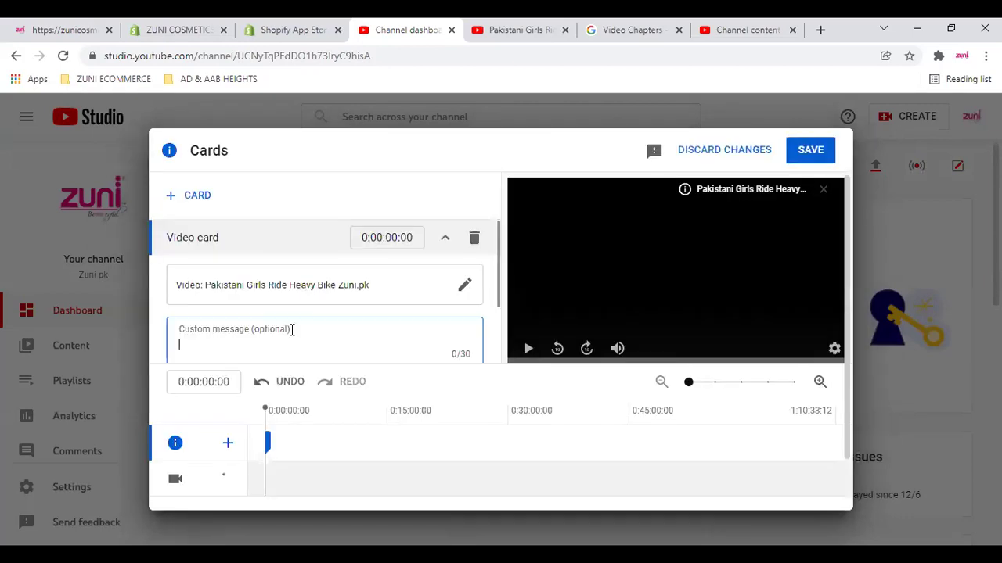
scroll(291, 330, down, 1)
text(hi)
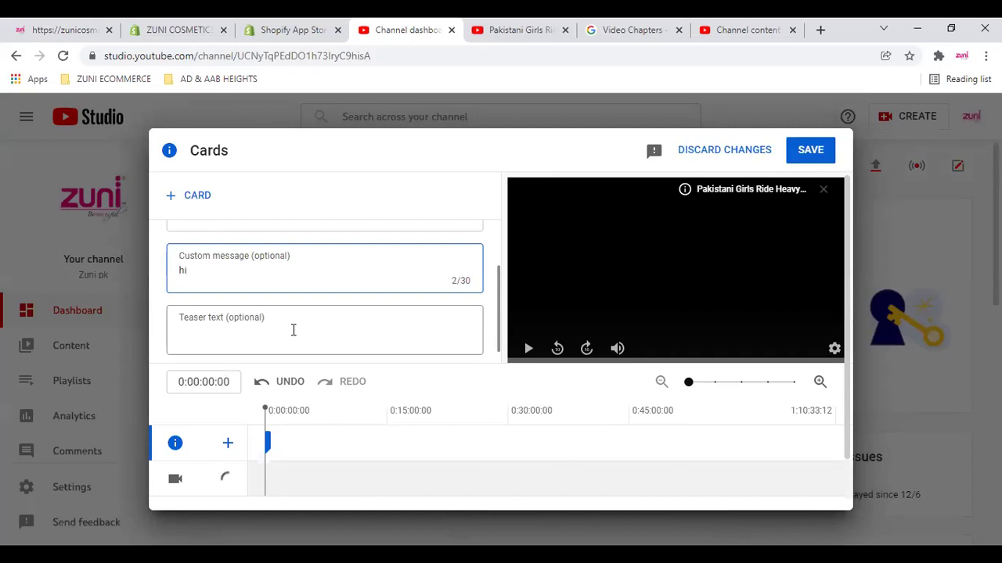
text( everyone!)
click(352, 299)
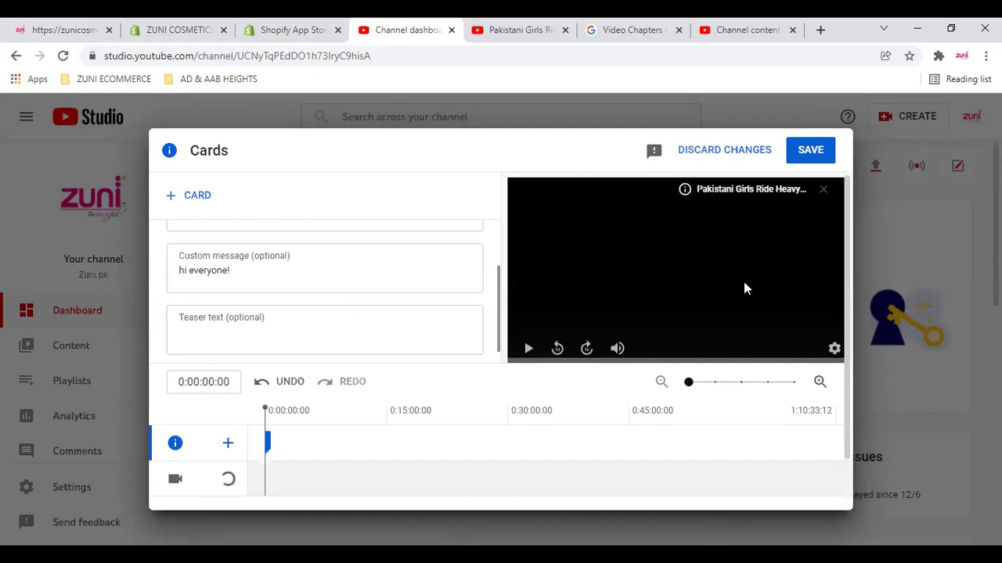
click(257, 333)
text(Hey)
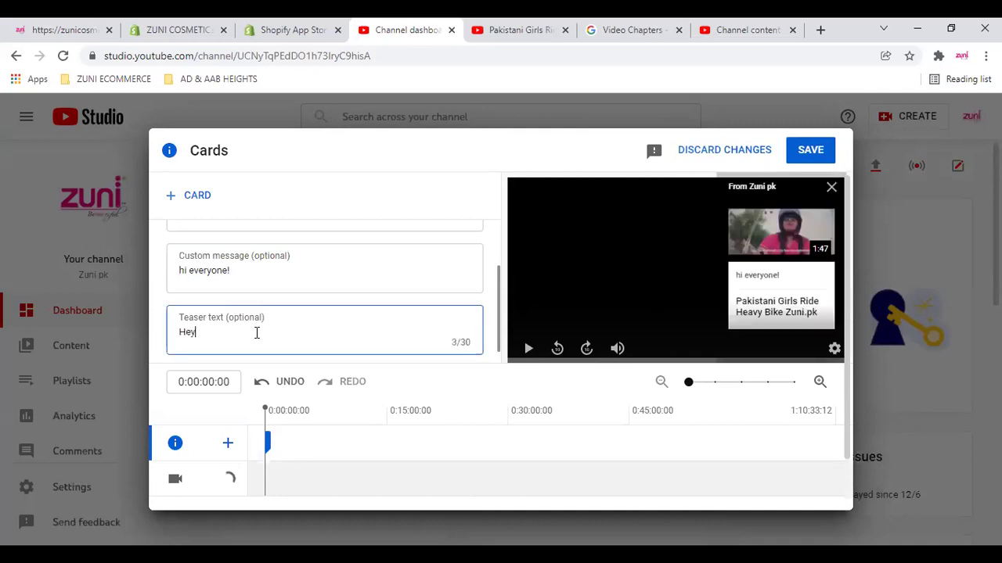
text(! Watc)
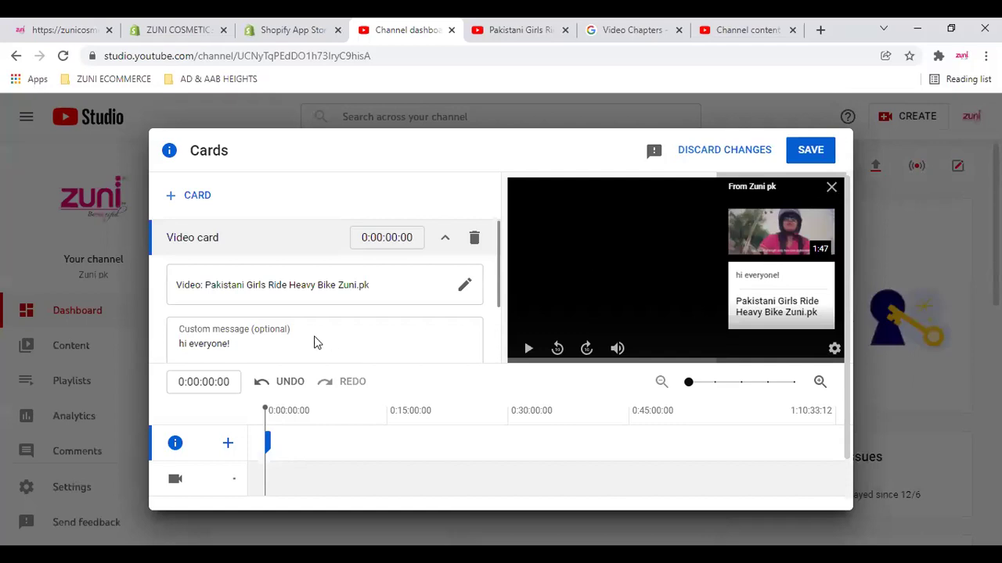
Move the video card along the timeline to 0:16:58:25 and on to 0:21:42:04, and bring the playhead near it
scroll(410, 317, down, 1)
click(202, 349)
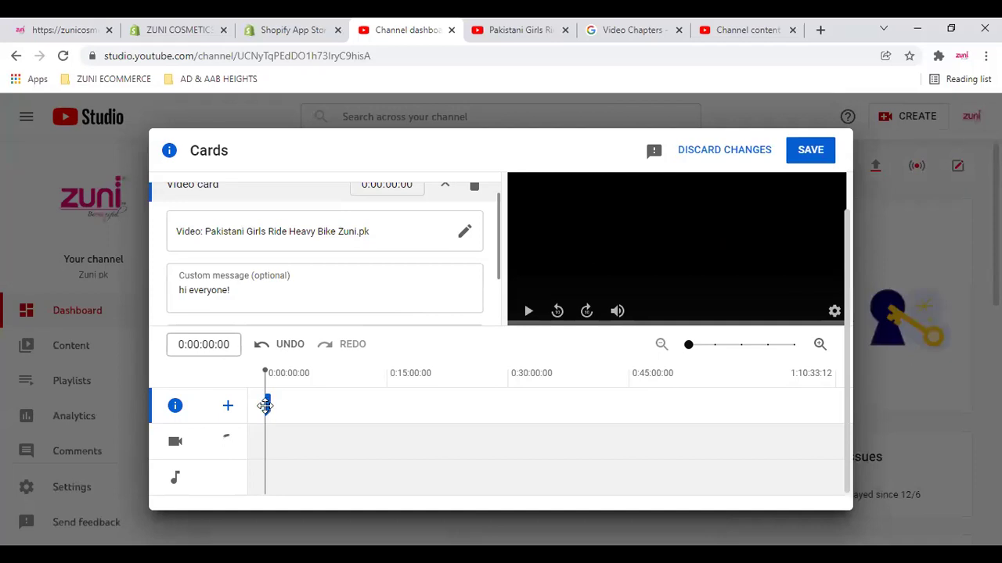
drag(266, 404, 405, 404)
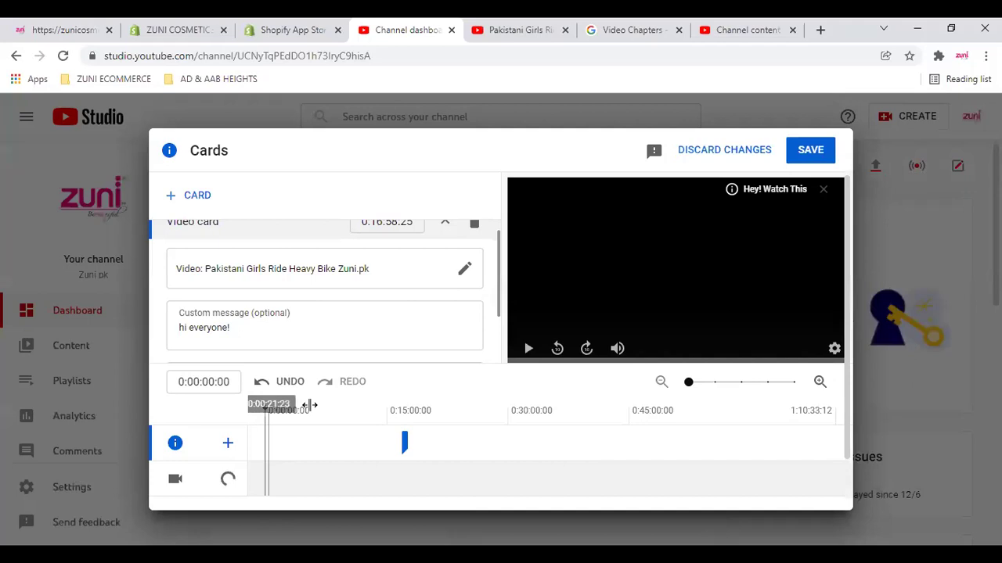
click(404, 443)
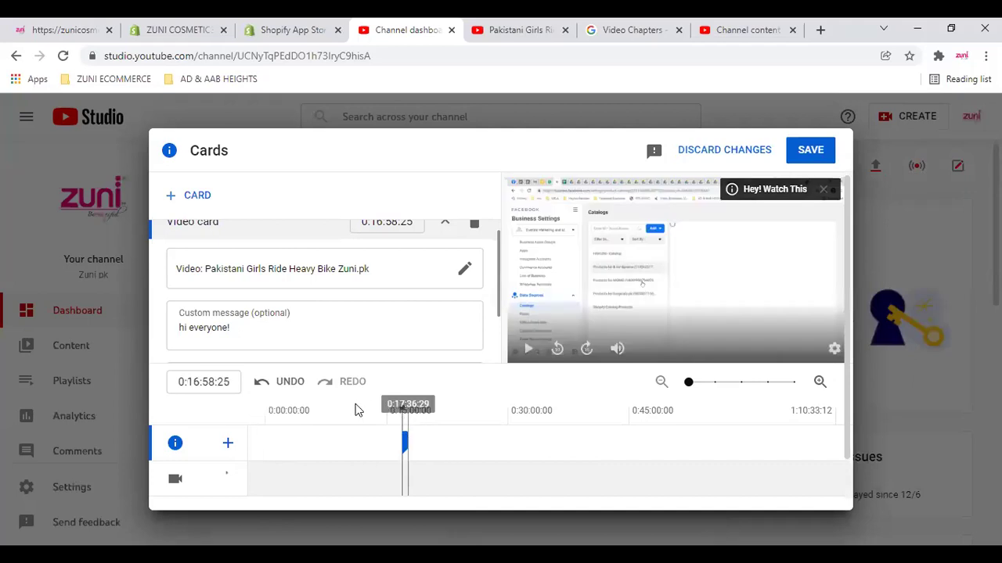
drag(402, 410, 446, 410)
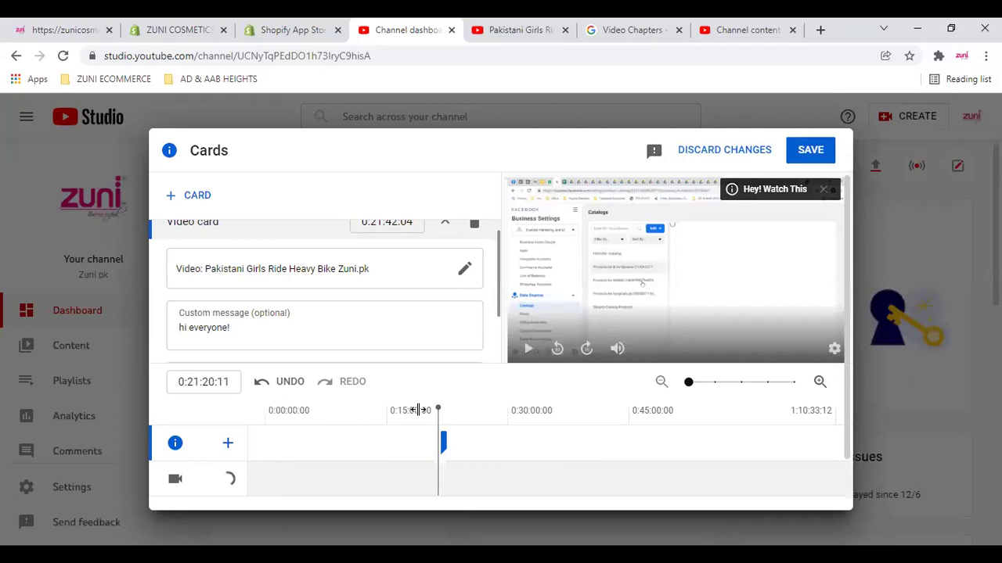
Place the playhead at 0:19:36:25 and add a video card there featuring the channel's video "Zuni pk Live Stream"
click(419, 410)
click(359, 410)
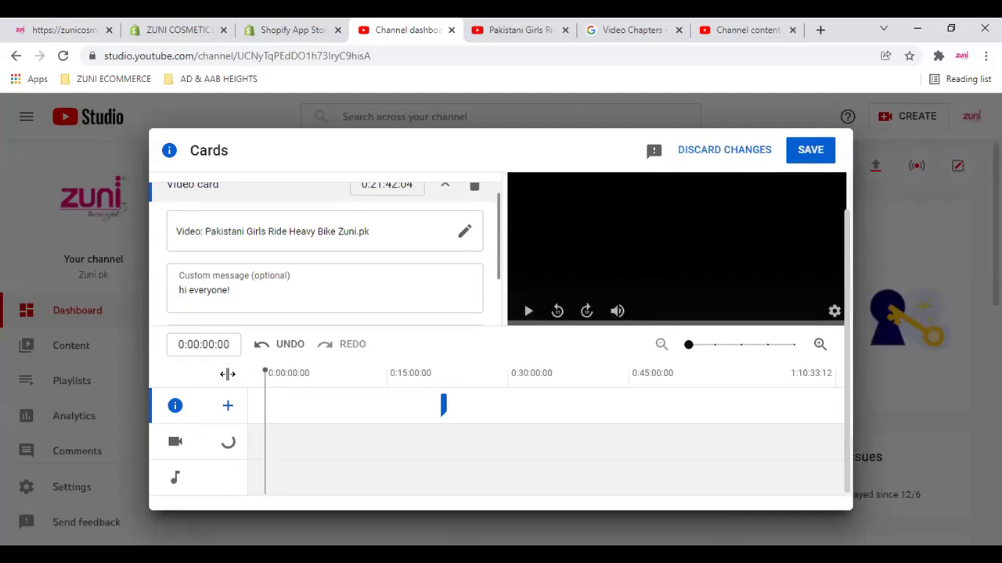
scroll(450, 358, up, 1)
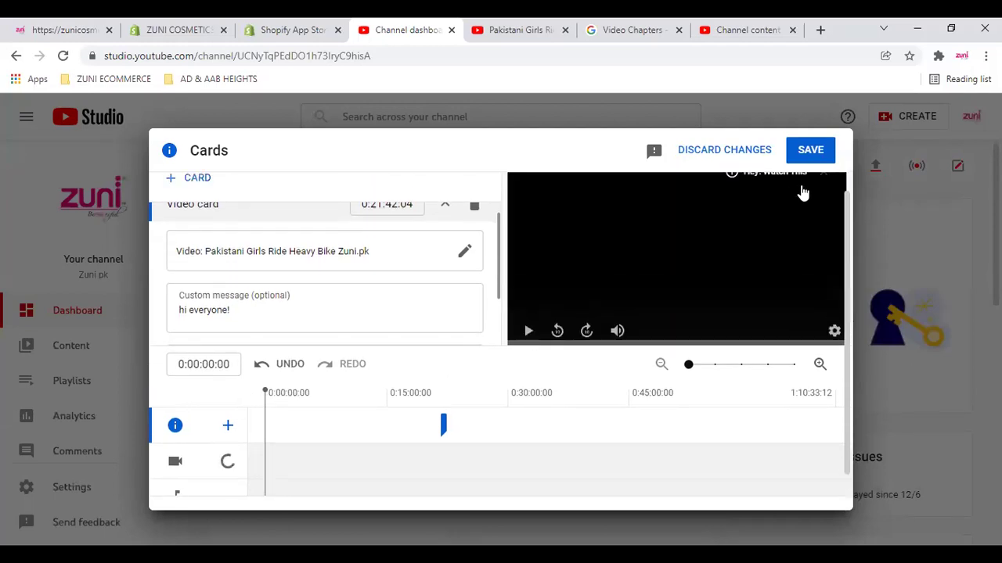
scroll(810, 195, up, 1)
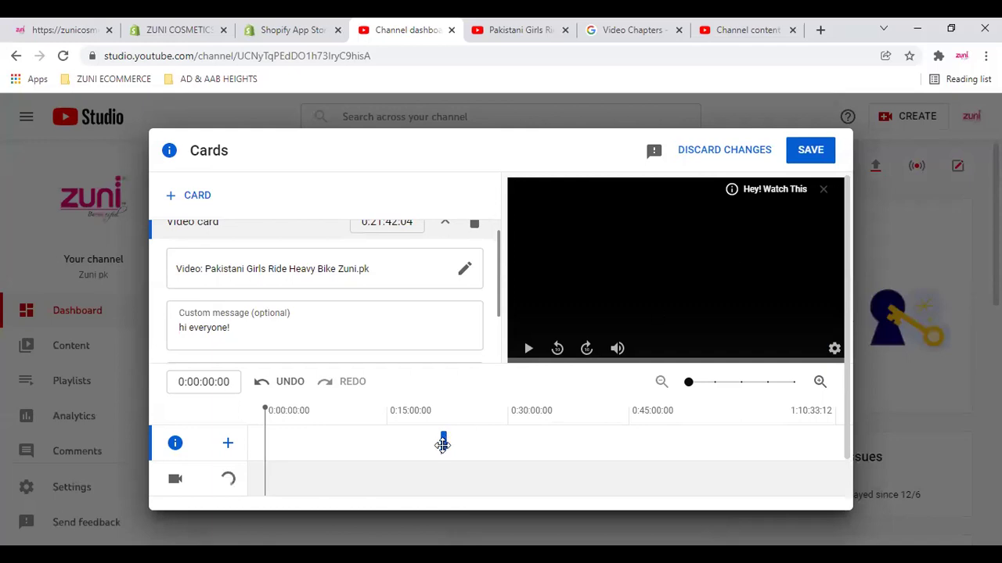
click(227, 446)
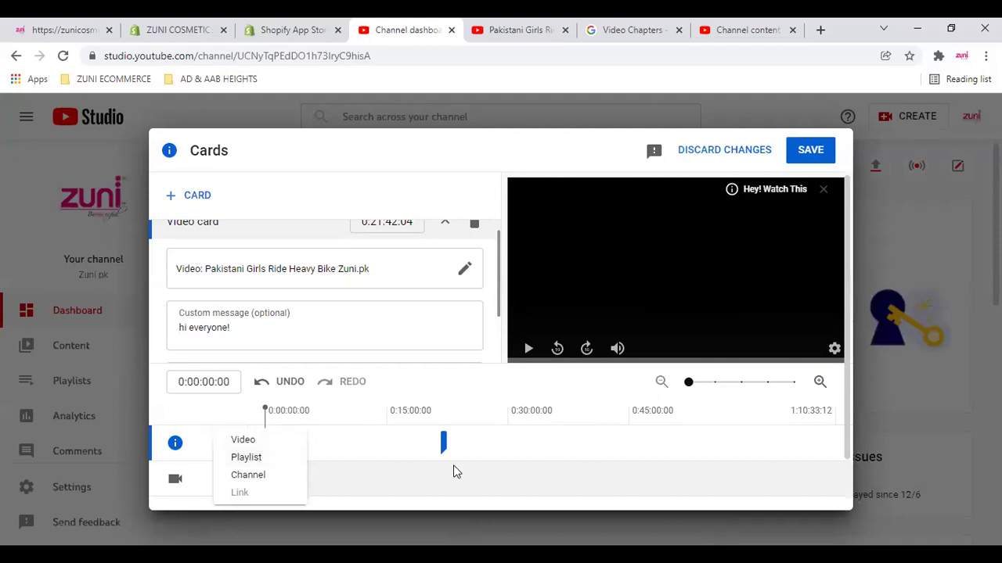
click(414, 456)
drag(266, 409, 428, 412)
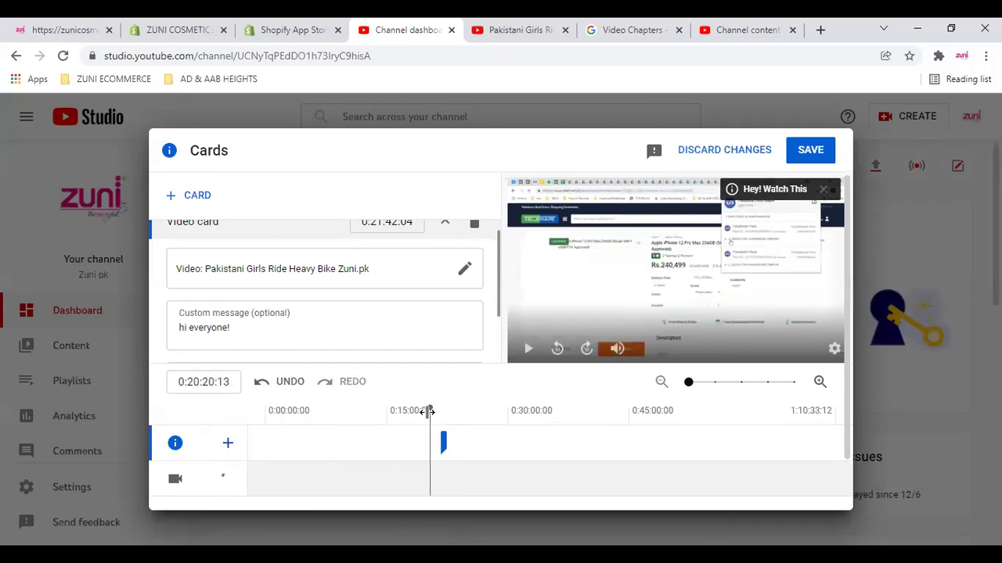
click(233, 443)
click(266, 439)
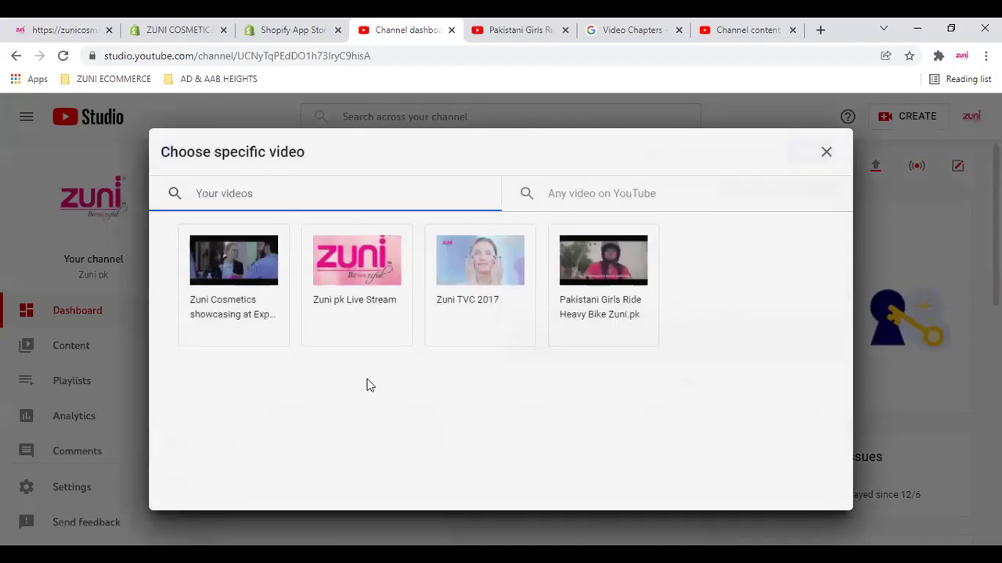
click(372, 264)
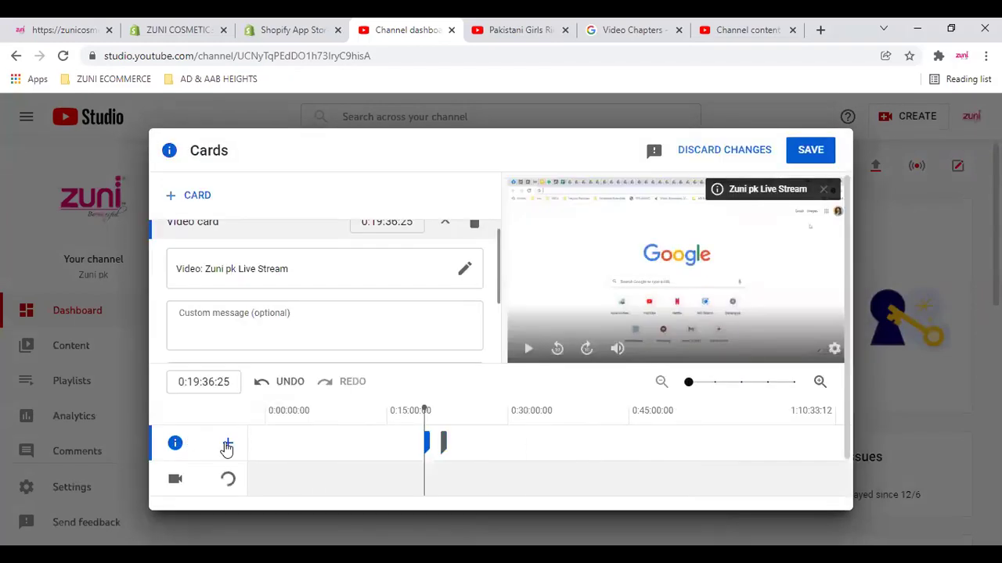
Add another video card featuring "Zuni Cosmetics showcasing at Expo Pakistan 2017" at 0:27:41:22
click(228, 443)
click(241, 442)
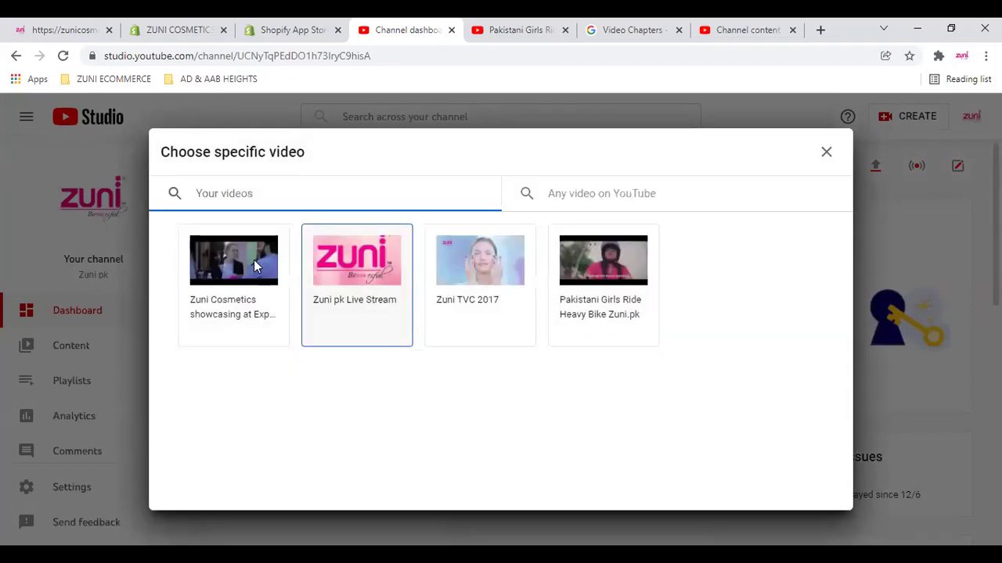
click(233, 274)
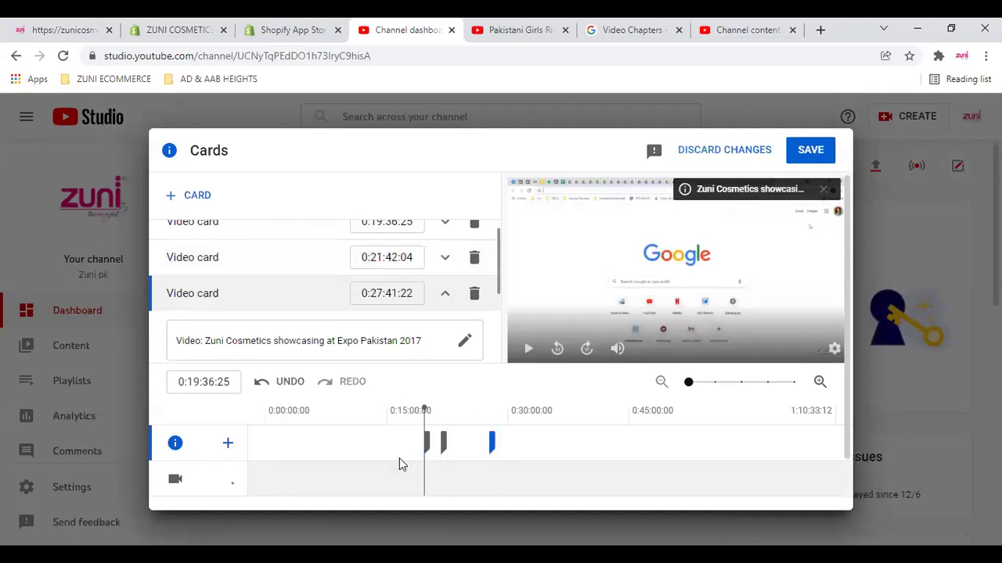
Try to add a second card for the Expo Pakistan 2017 video at 0:35:57:16, and delete that duplicate
click(228, 443)
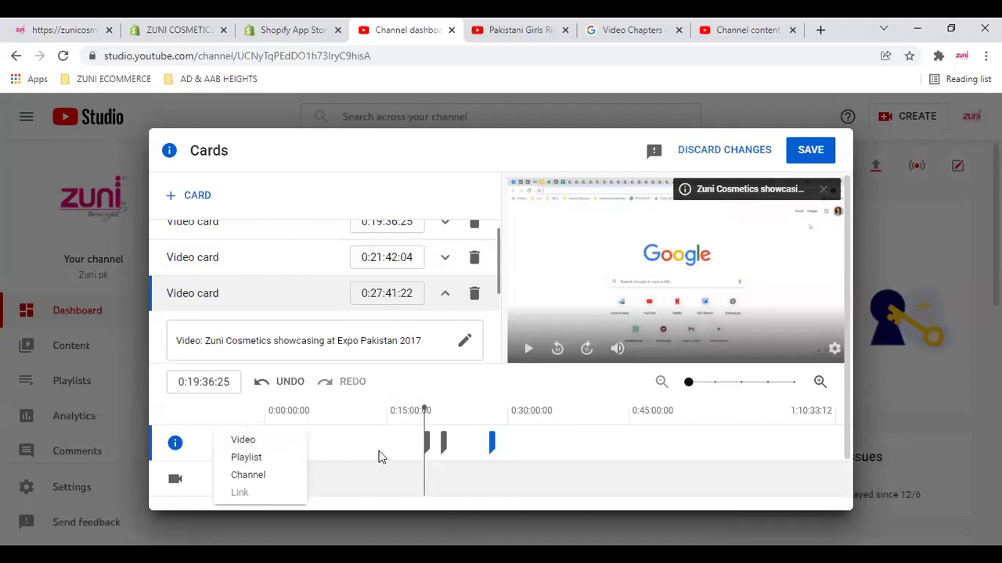
click(557, 427)
click(227, 443)
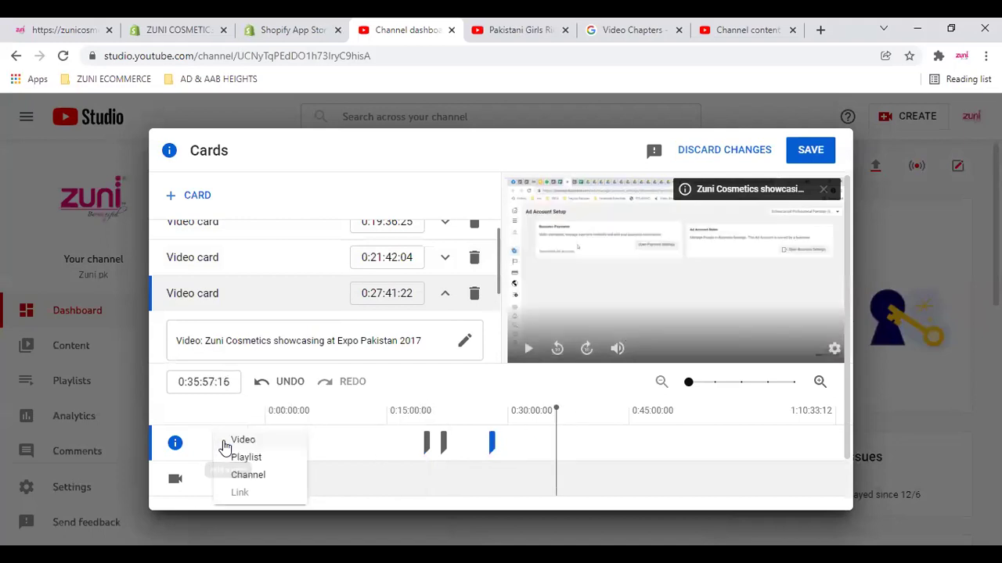
click(245, 443)
click(238, 286)
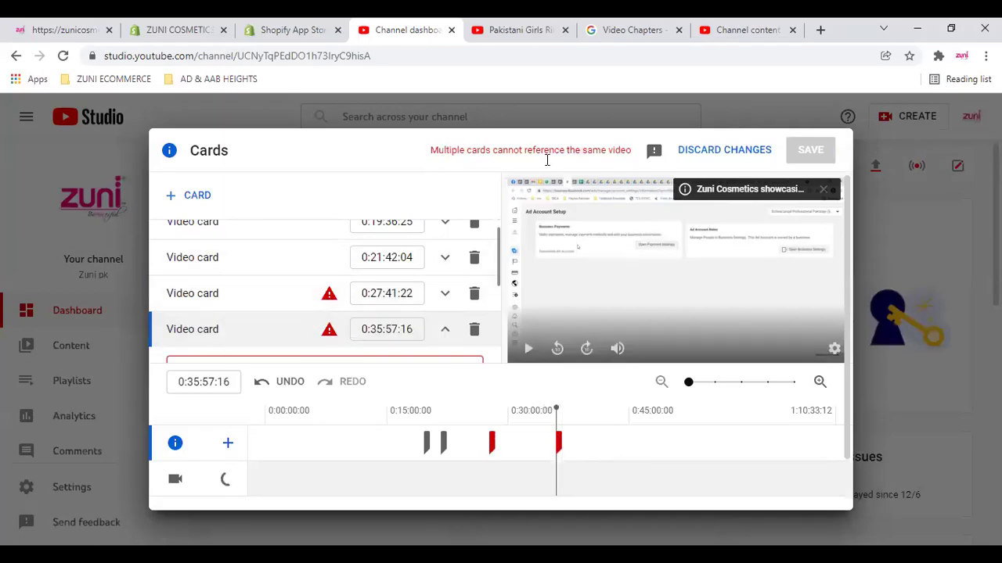
key(Delete)
click(227, 444)
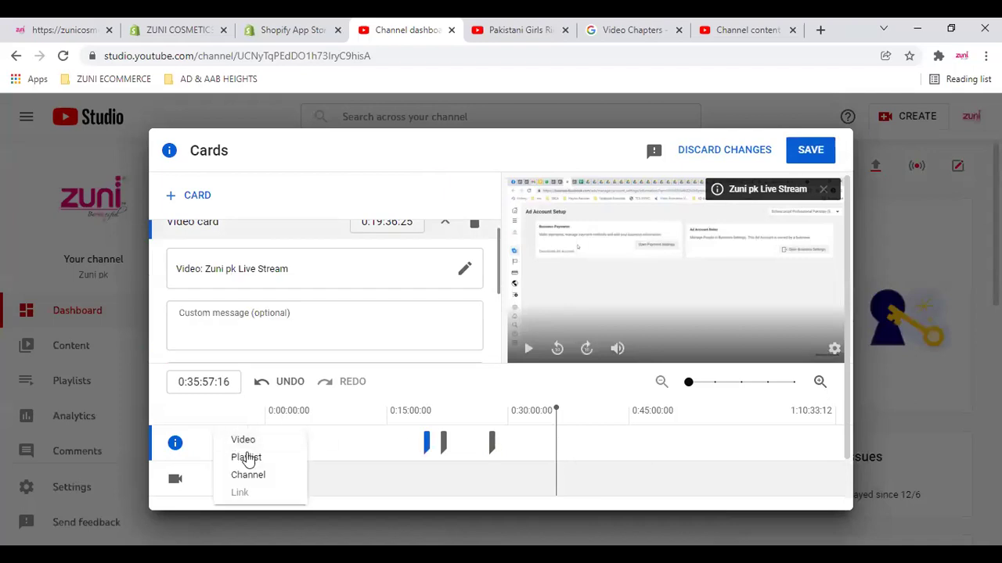
click(252, 465)
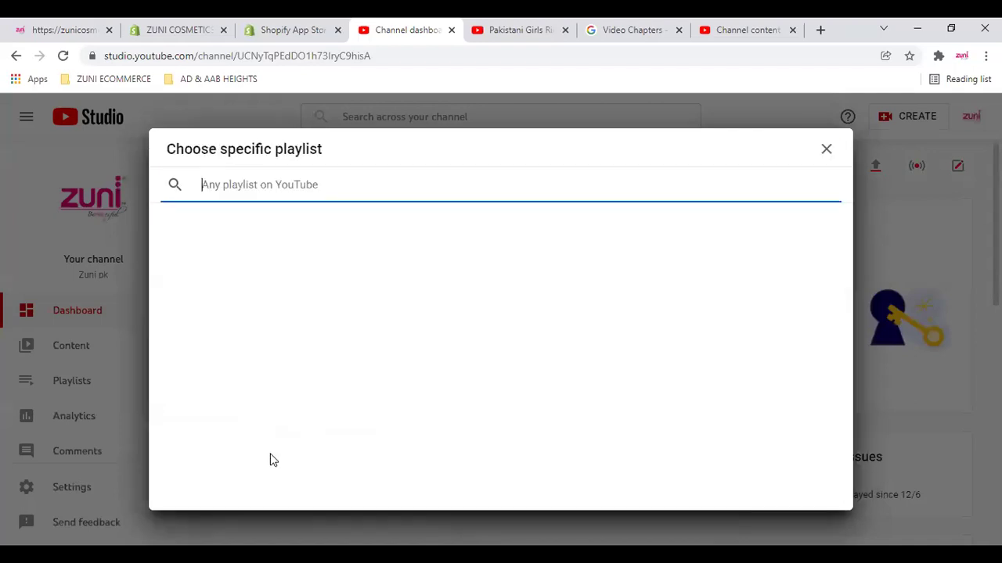
click(825, 148)
Try to add a second video card for "Zuni pk Live Stream" at 0:35:57:16
click(226, 444)
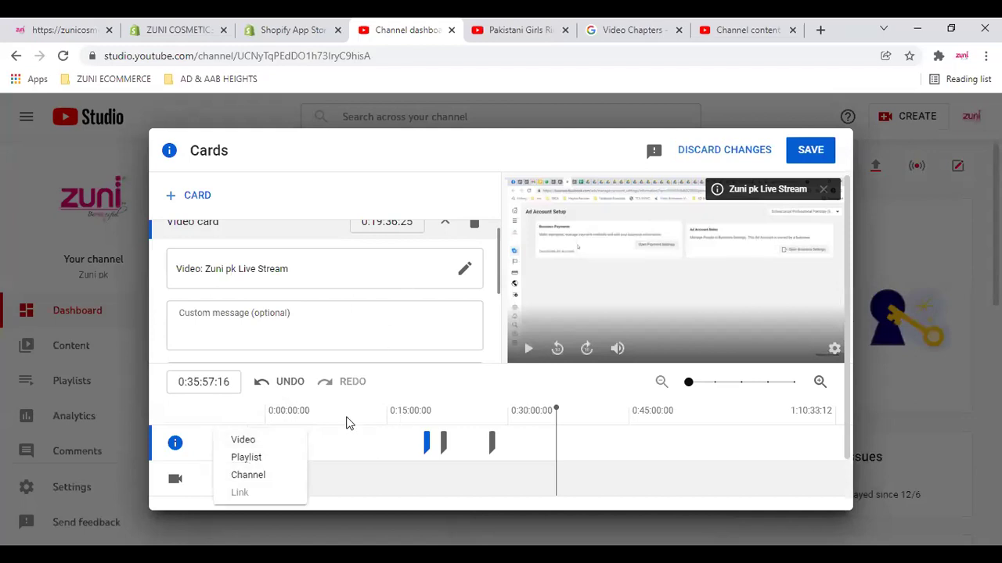
click(262, 441)
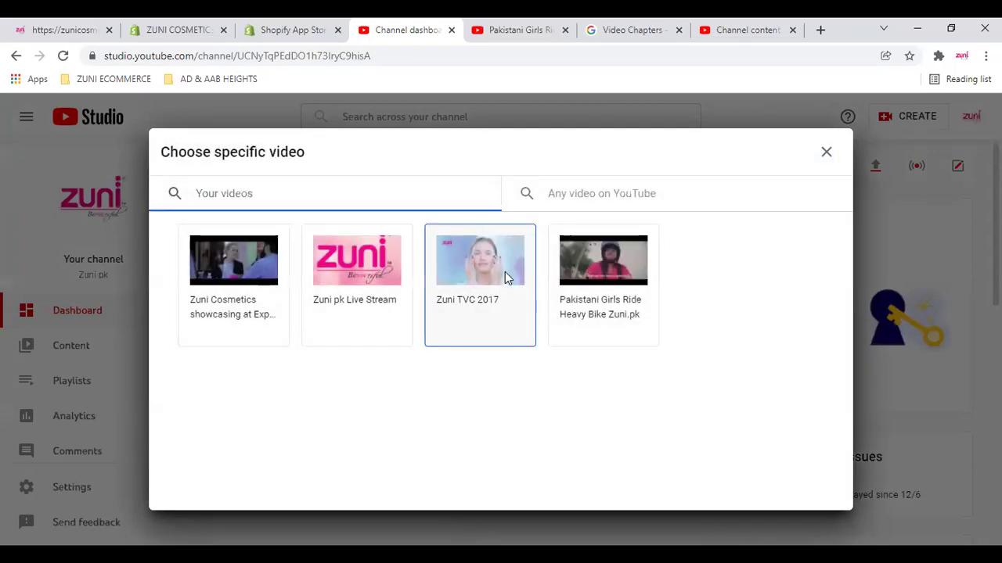
click(365, 272)
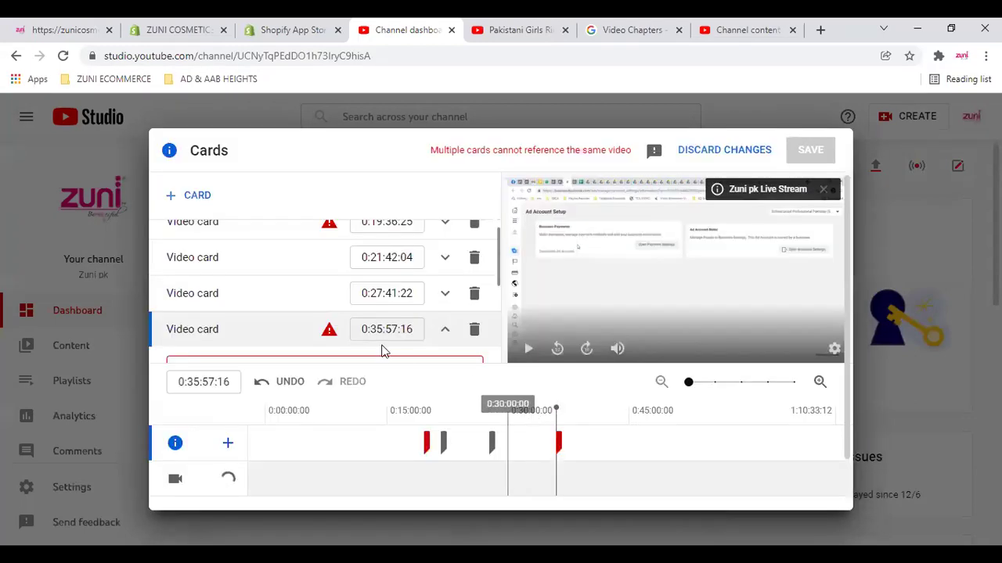
Add a video card at 0:35:57:16 featuring the channel's video "Zuni TVC 2017"
click(226, 446)
click(254, 442)
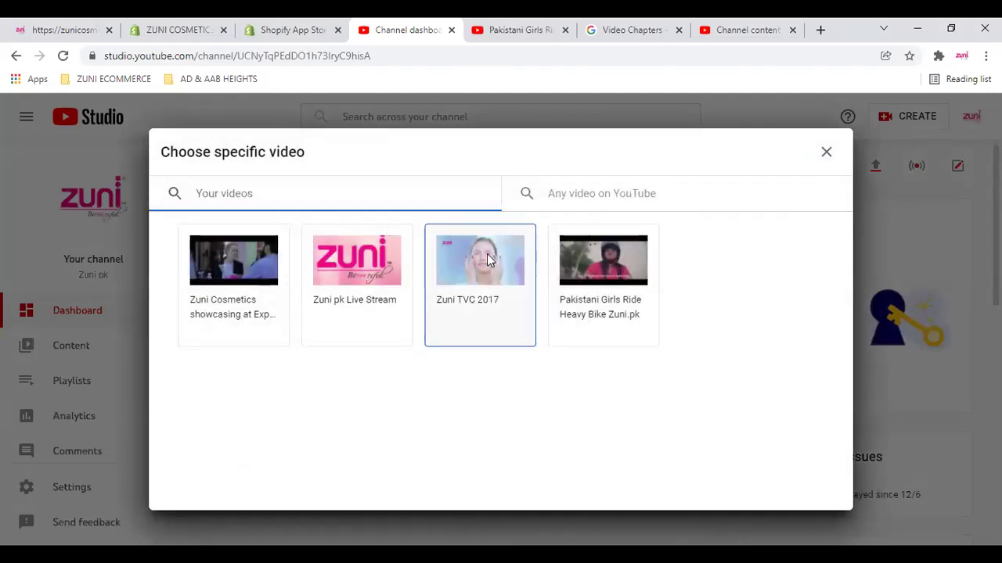
click(524, 300)
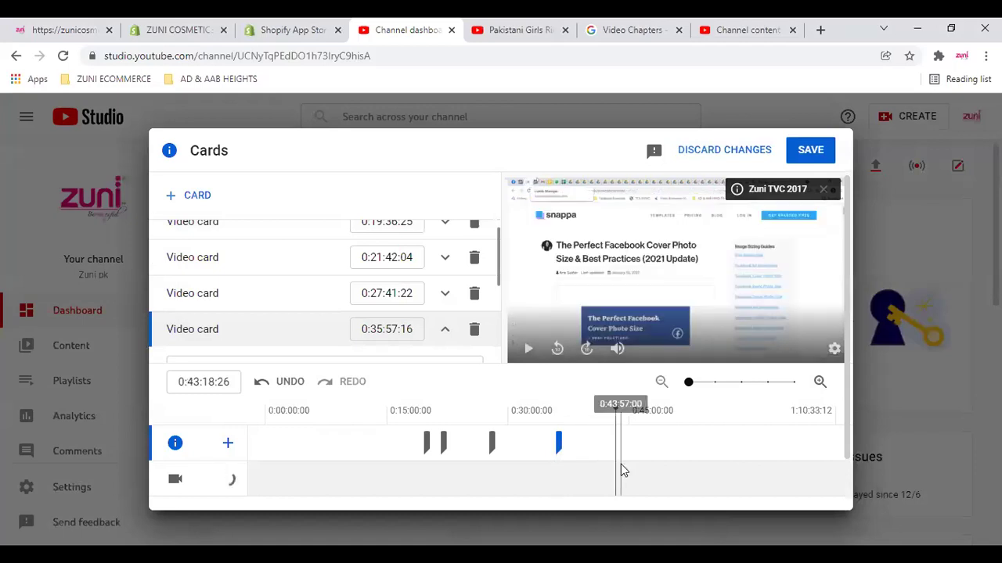
Move the playhead back to 0:18:47:24 to preview the card teaser, and discard all the card changes
click(417, 409)
mouse_move(435, 405)
mouse_down()
mouse_move(572, 402)
mouse_move(415, 405)
mouse_up()
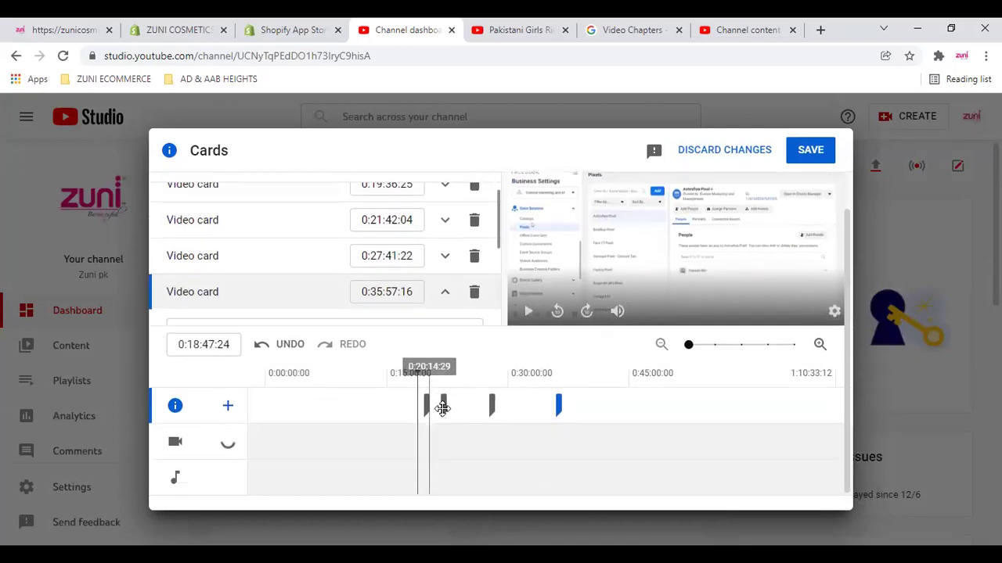
scroll(745, 389, up, 1)
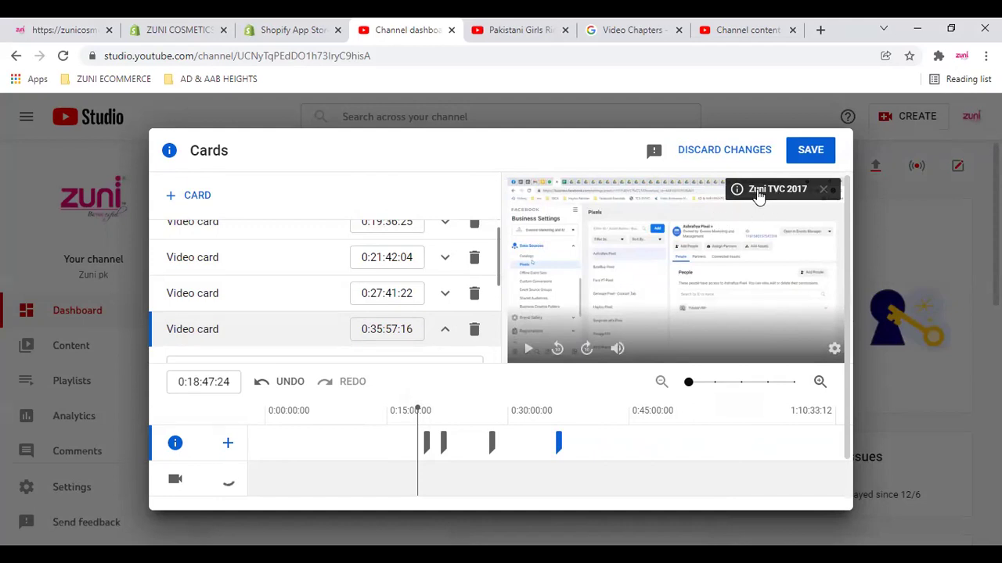
click(718, 152)
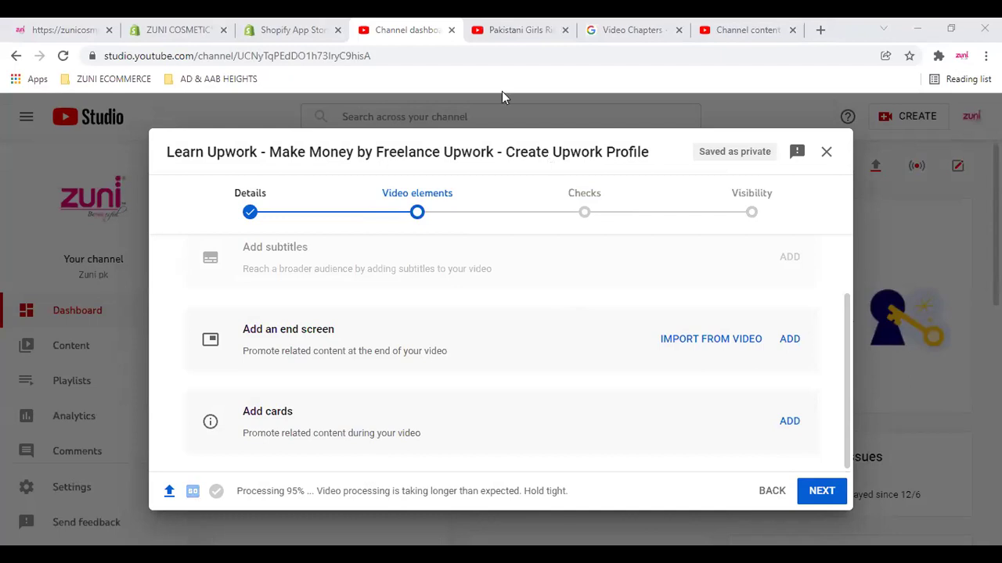
Try adding a channel card for the Zuni pk channel, found by searching "zuni.pk", and discard it after reviewing its message fields
click(780, 419)
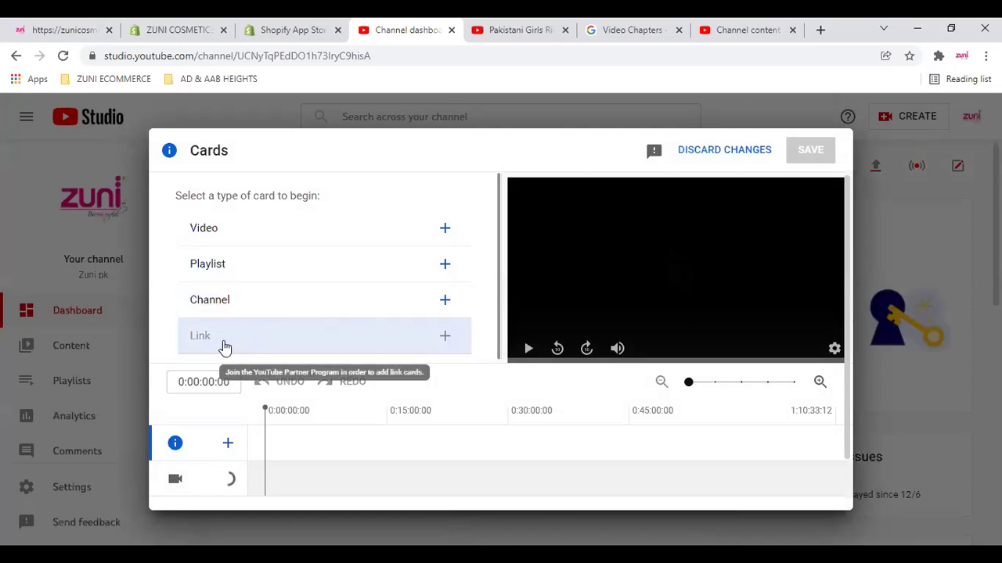
click(445, 301)
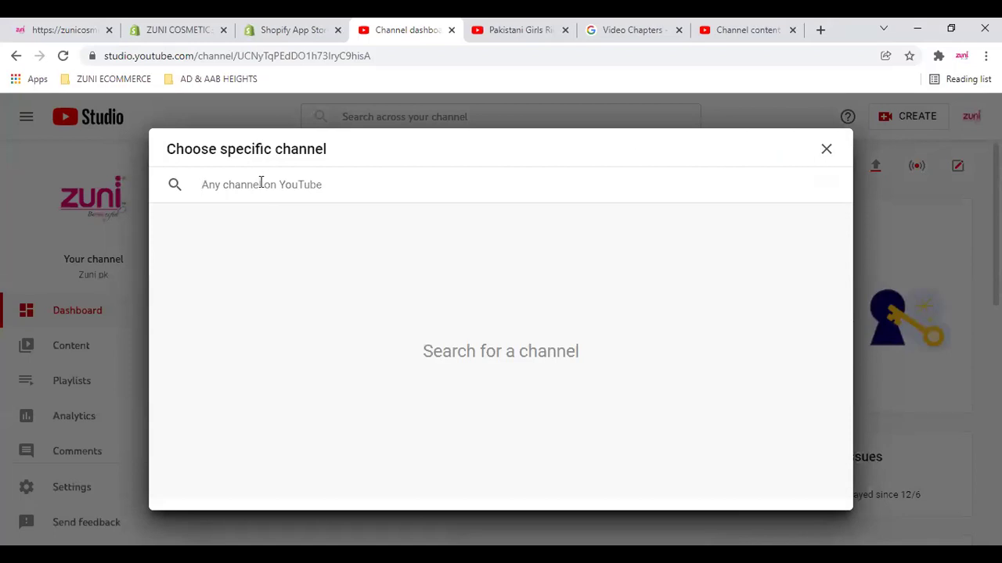
text(zuni)
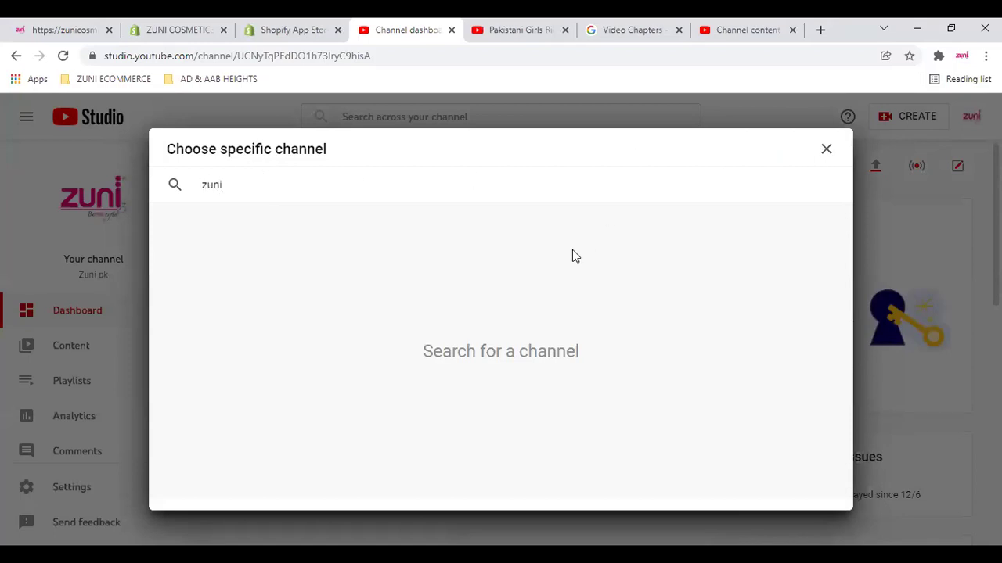
text(.pk)
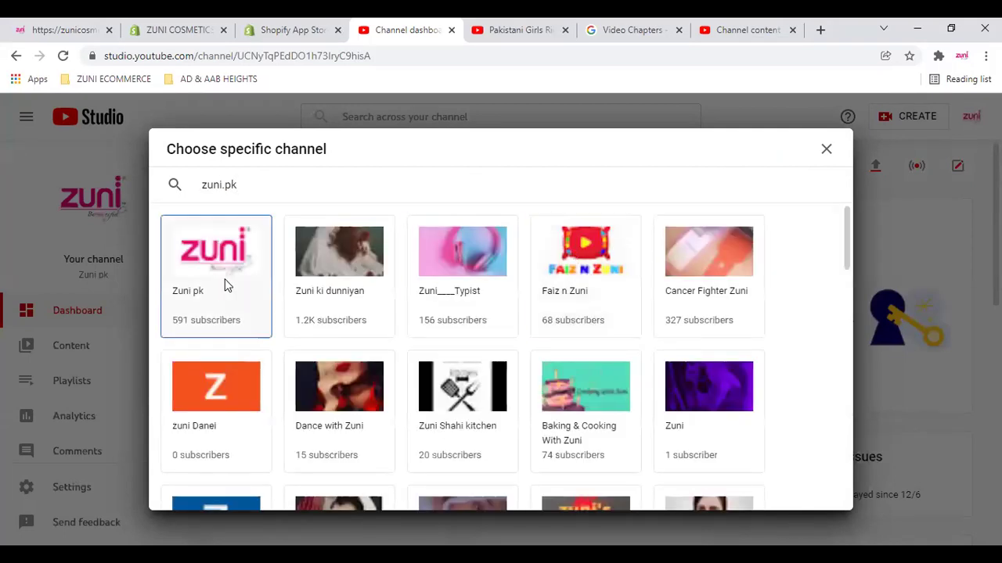
click(226, 284)
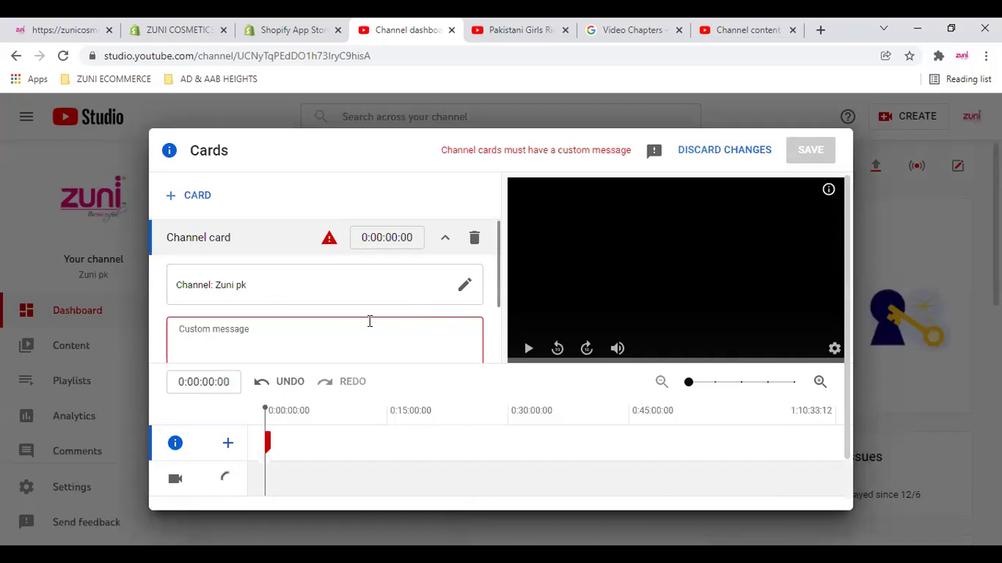
scroll(480, 307, down, 2)
scroll(479, 307, down, 1)
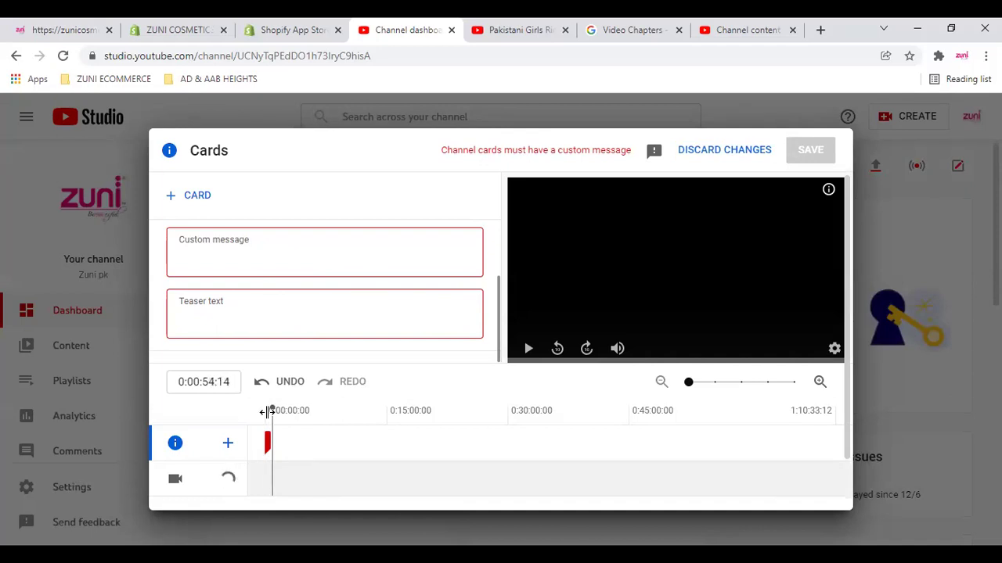
click(725, 150)
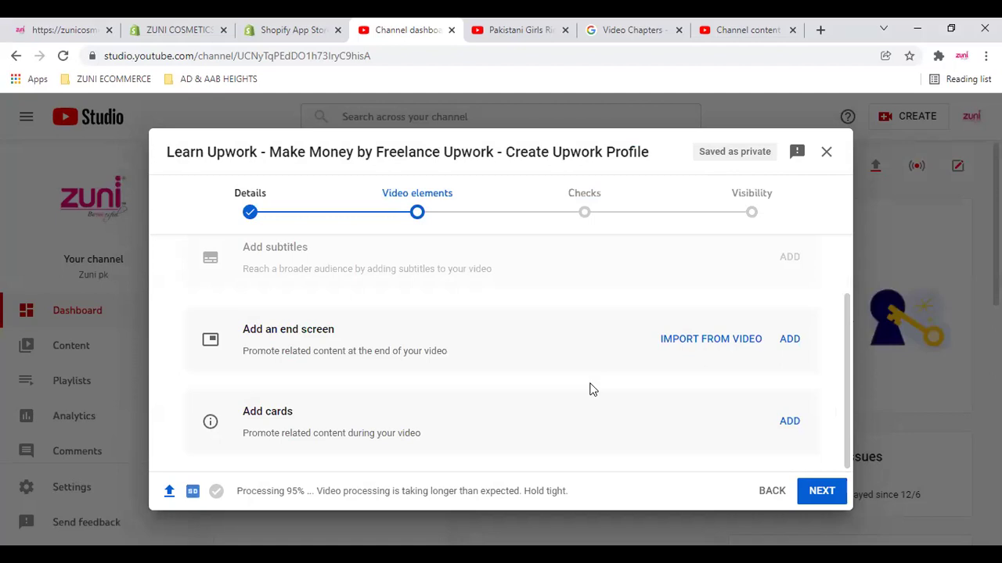
Advance the video upload to the Checks stage and dismiss the two introductory tips
scroll(593, 376, up, 2)
click(584, 217)
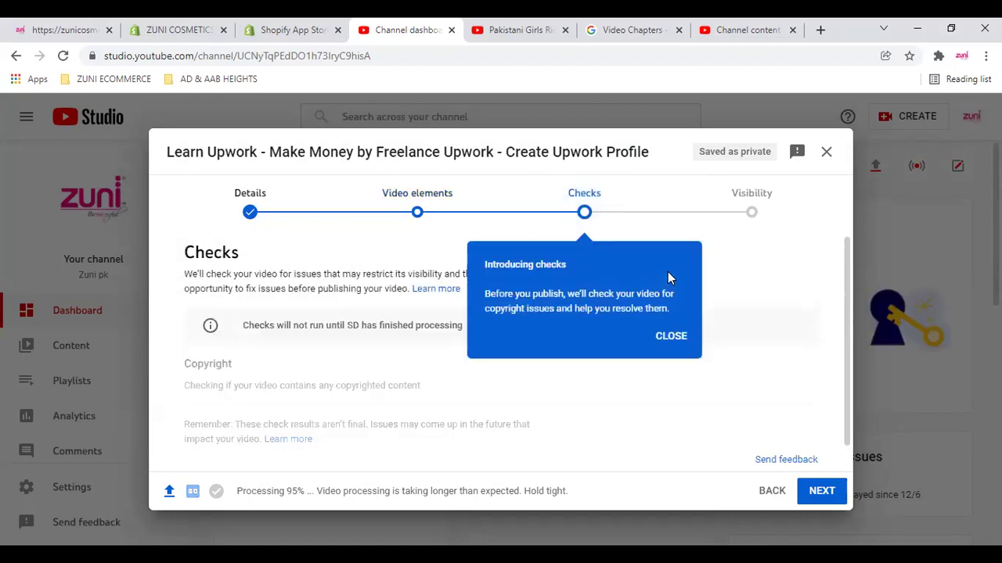
click(671, 335)
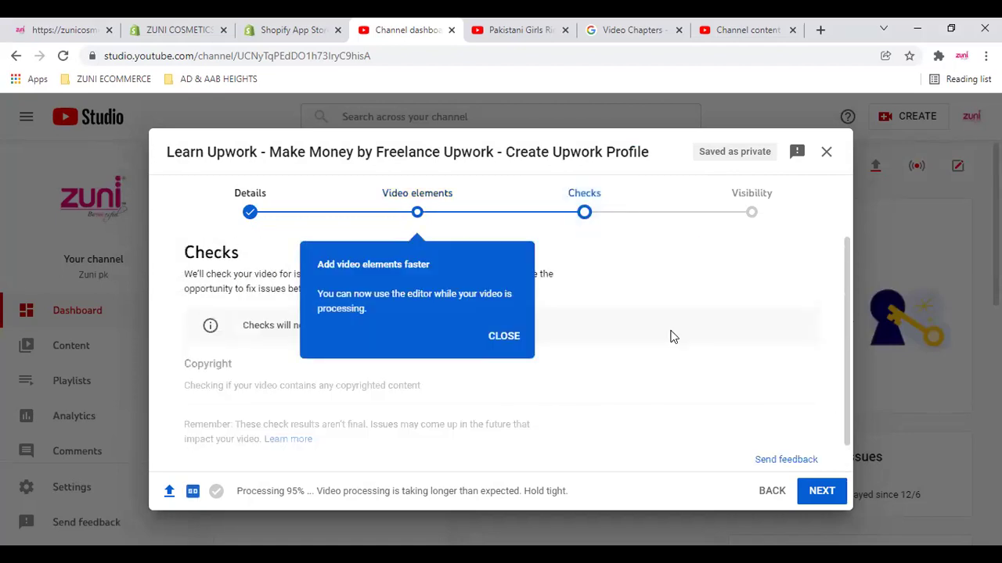
click(507, 336)
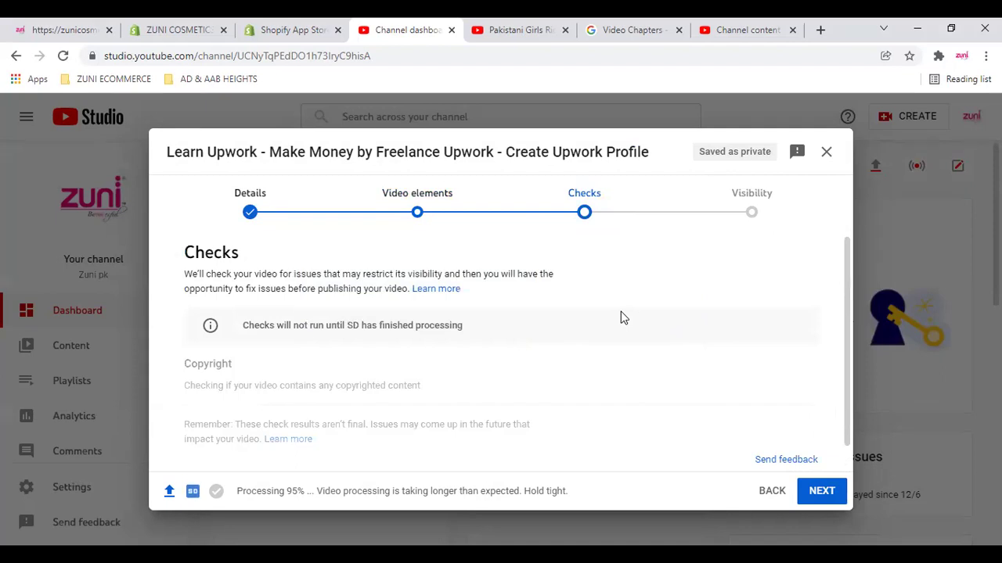
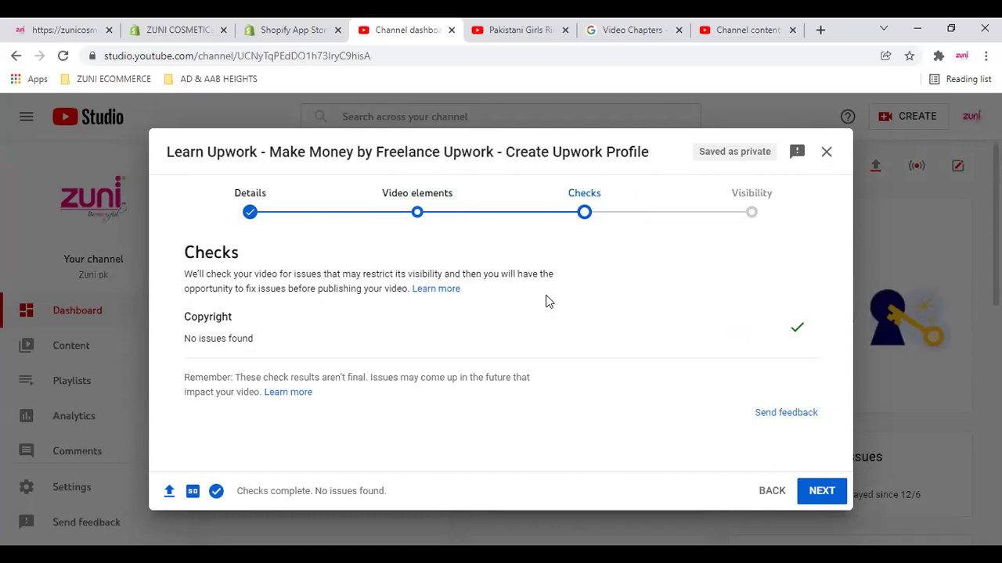
Review the video's copyright check result, and go on to the Visibility stage to view its save and publish options
drag(185, 345, 401, 343)
click(401, 343)
mouse_move(191, 501)
click(758, 220)
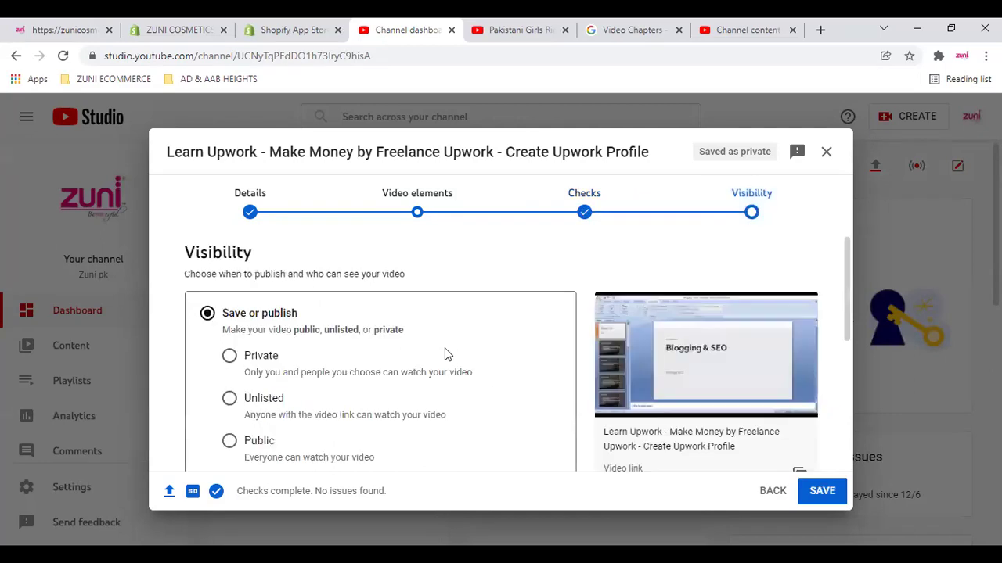
scroll(229, 288, down, 1)
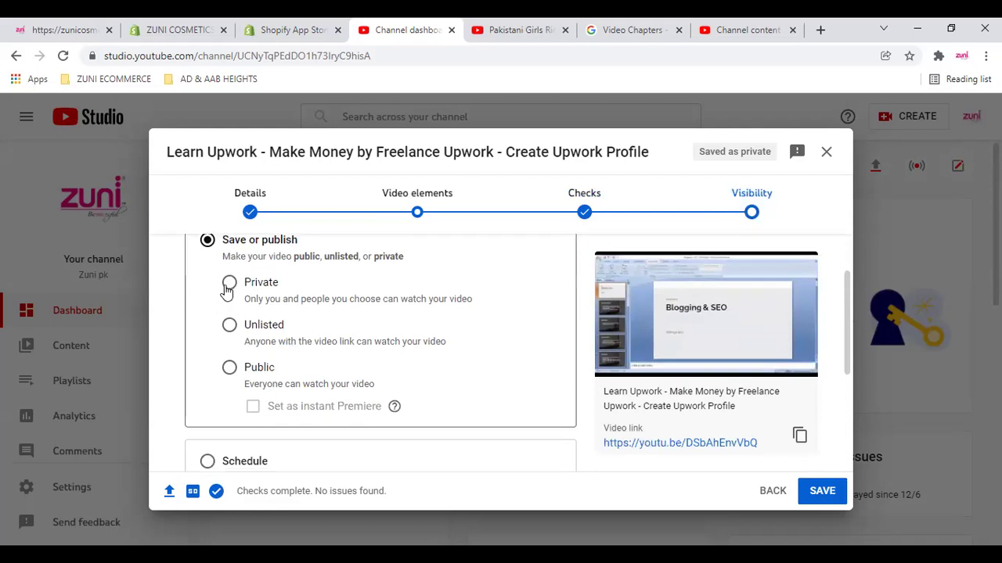
Try the Private and Unlisted visibility options for the video, and set it to Public as an instant Premiere
click(228, 283)
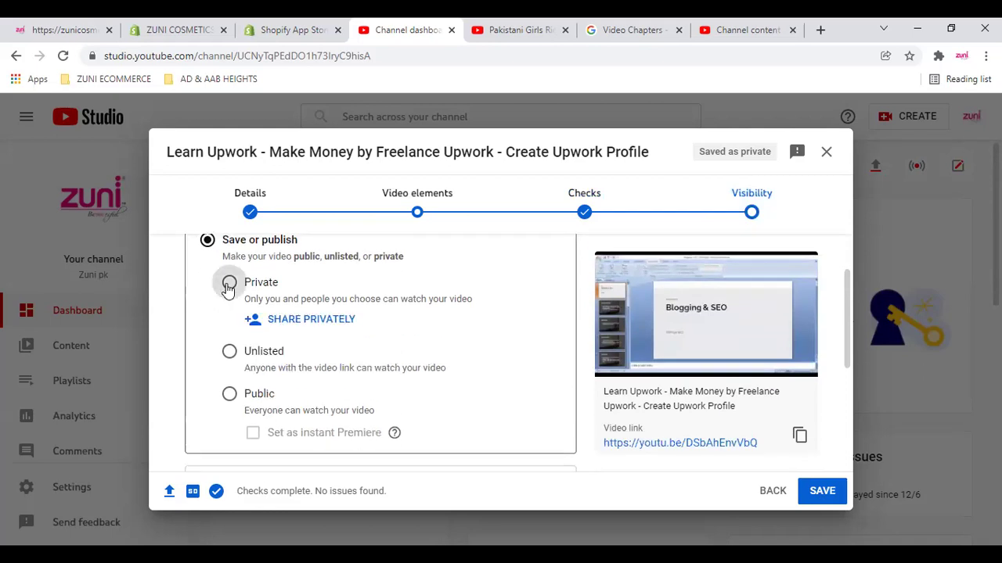
click(229, 351)
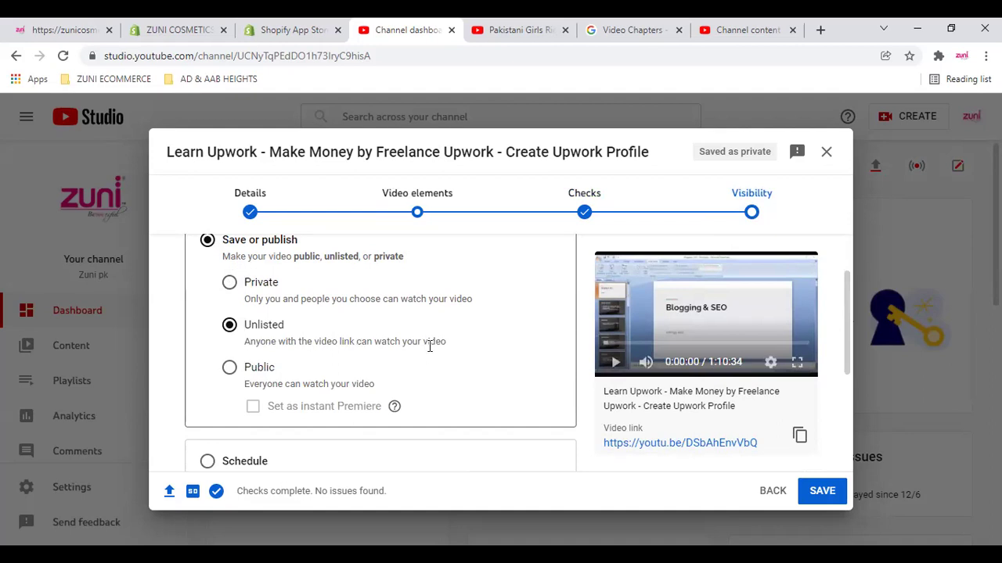
click(230, 368)
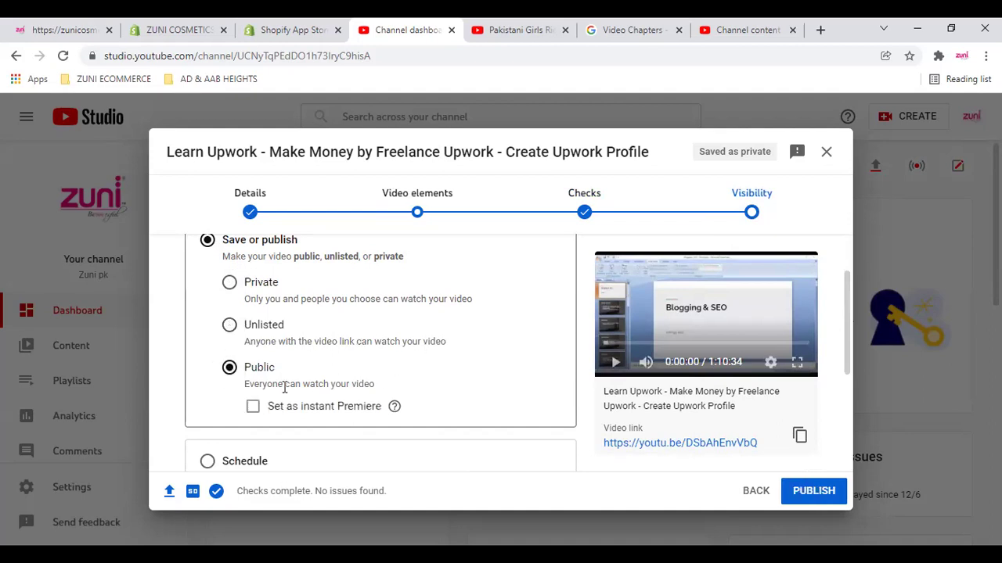
scroll(447, 365, down, 2)
scroll(425, 275, up, 1)
click(253, 334)
mouse_move(394, 337)
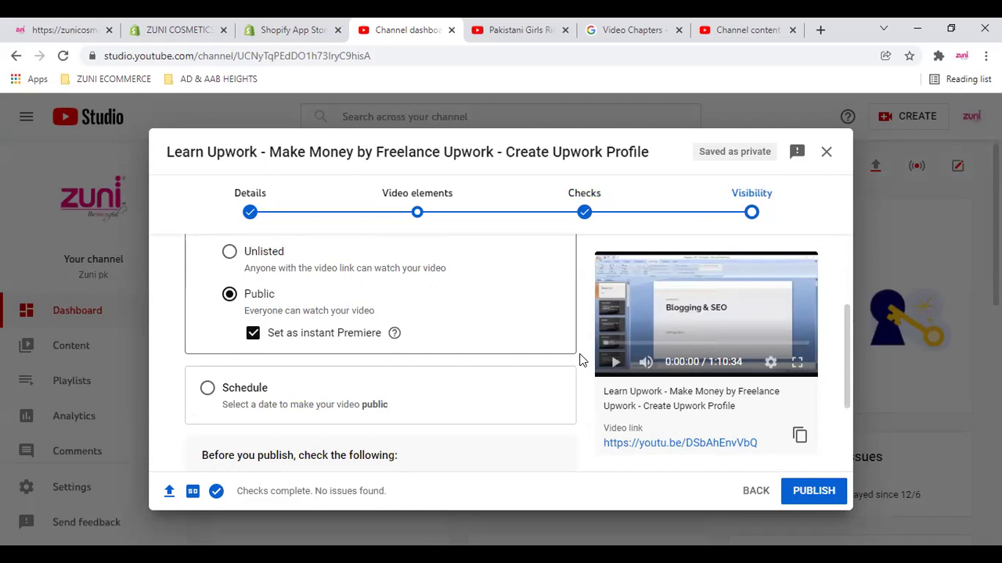
Try scheduling the video's publication, and view the date, time and Premiere options
click(205, 388)
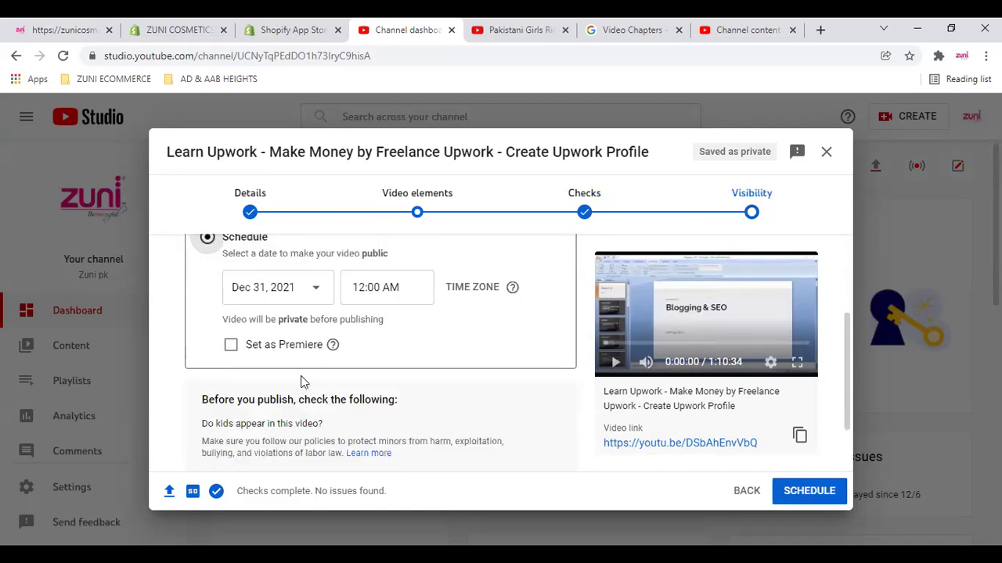
scroll(284, 377, up, 2)
scroll(420, 380, down, 3)
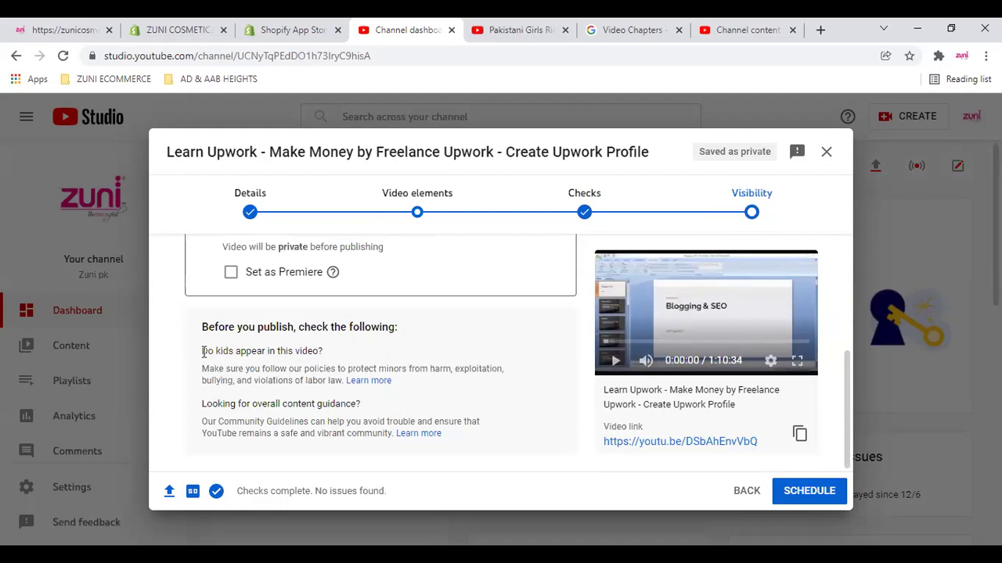
Review the pre-publish notes on kids appearing in the video and overall content guidance, along with the schedule settings
drag(207, 351, 345, 357)
drag(207, 369, 510, 367)
click(521, 389)
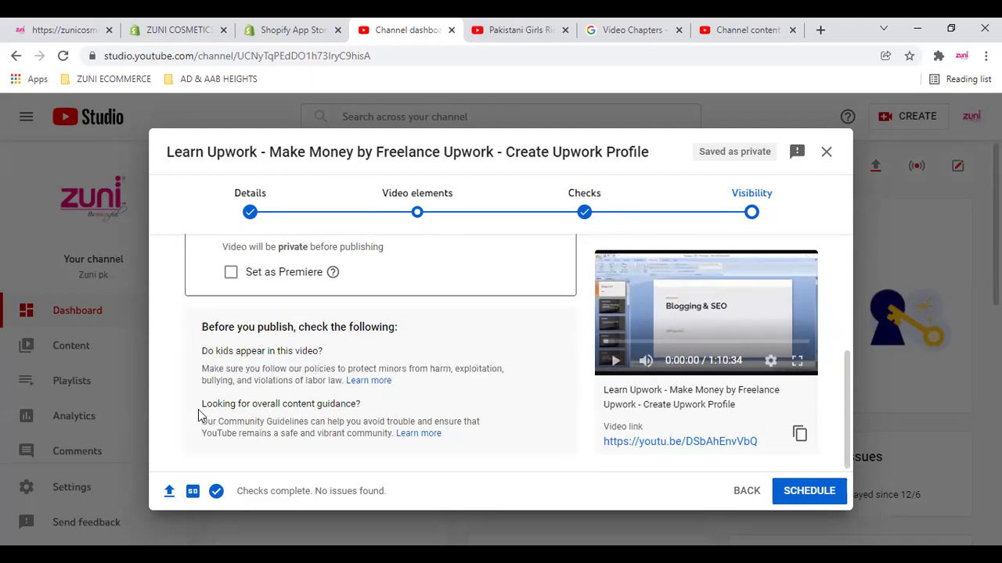
drag(266, 405, 377, 405)
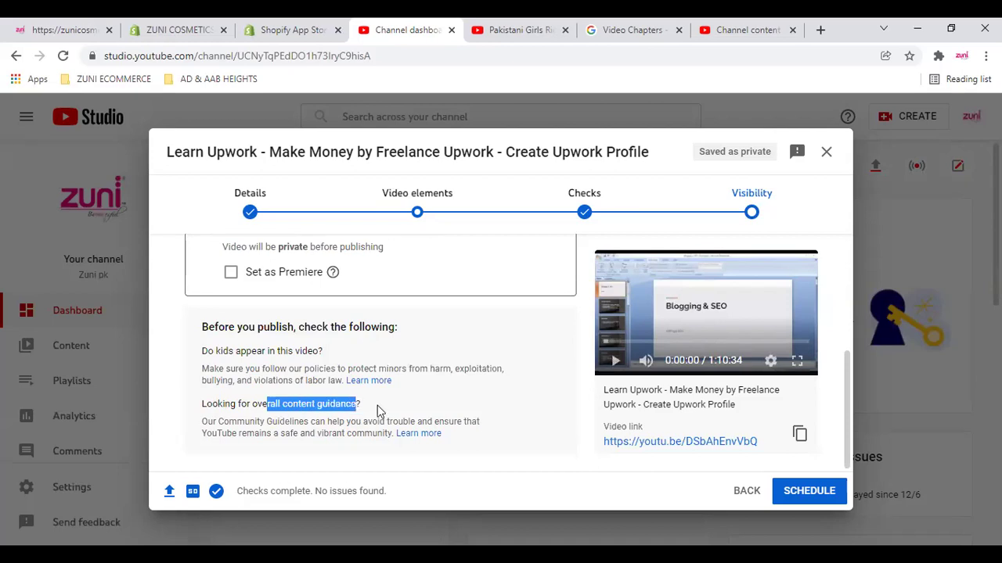
click(383, 406)
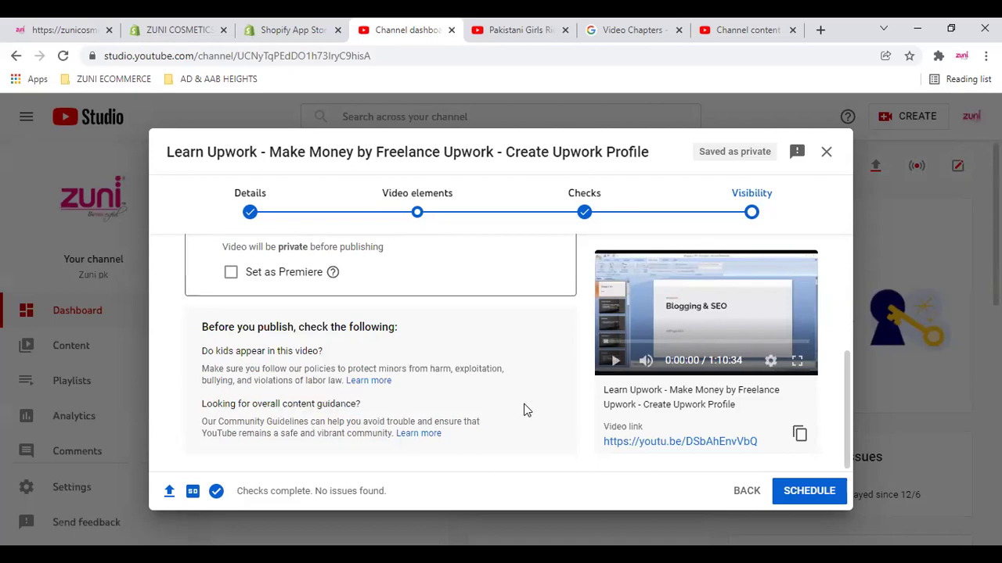
scroll(525, 409, up, 3)
scroll(753, 369, down, 2)
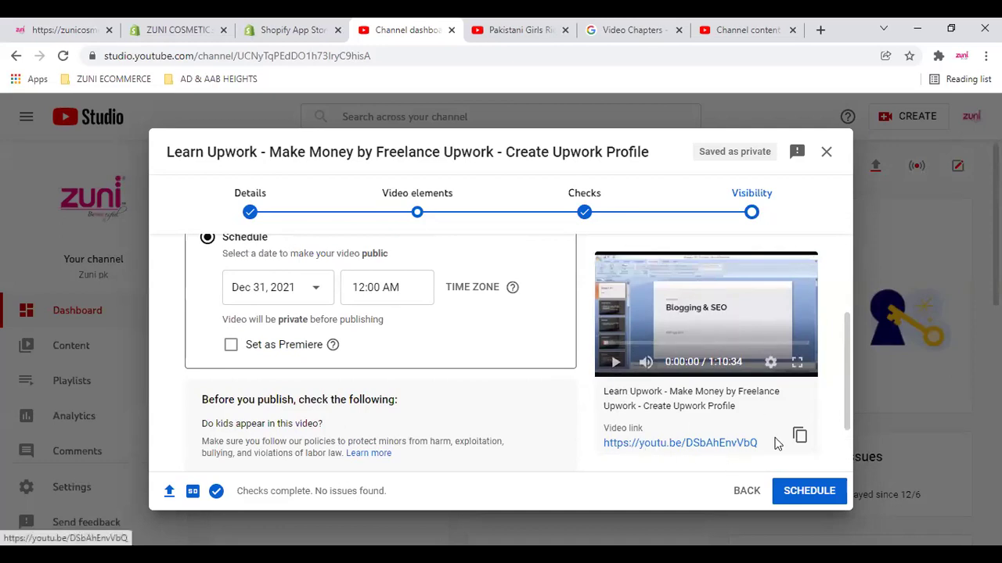
scroll(372, 430, down, 1)
scroll(416, 369, up, 5)
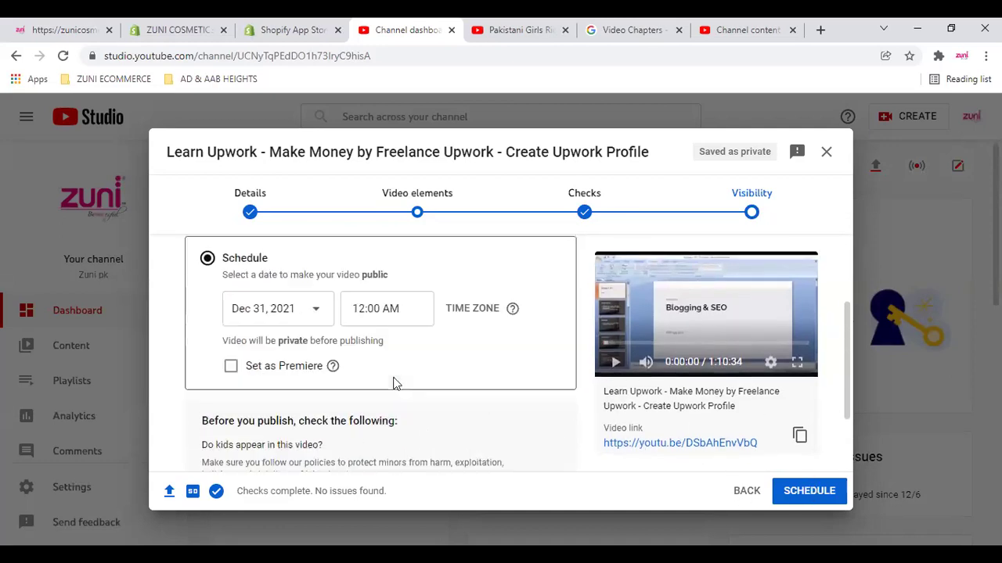
Return the visibility to Save or publish, try Private and Public, and close the upload without publishing it
click(207, 313)
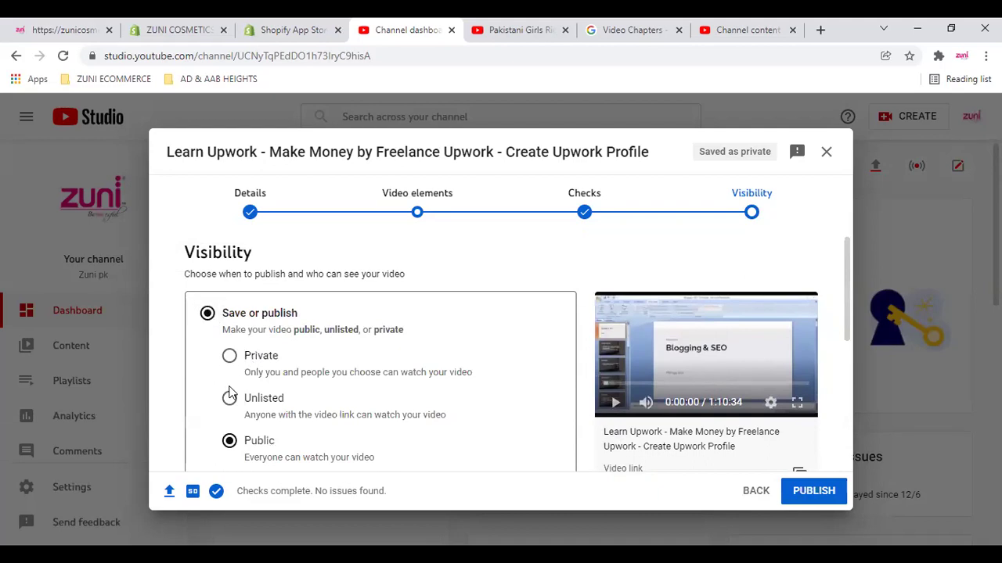
click(229, 356)
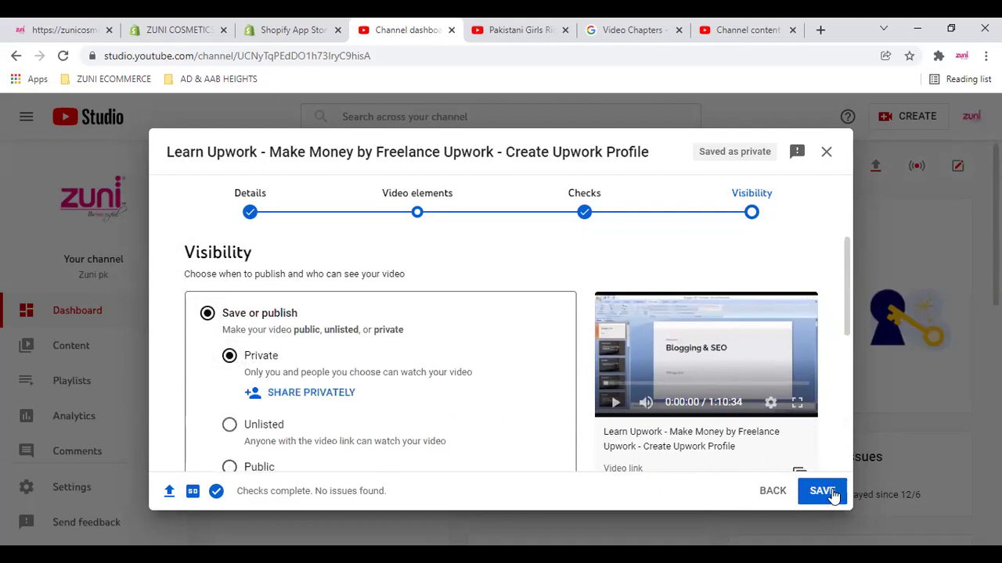
click(229, 466)
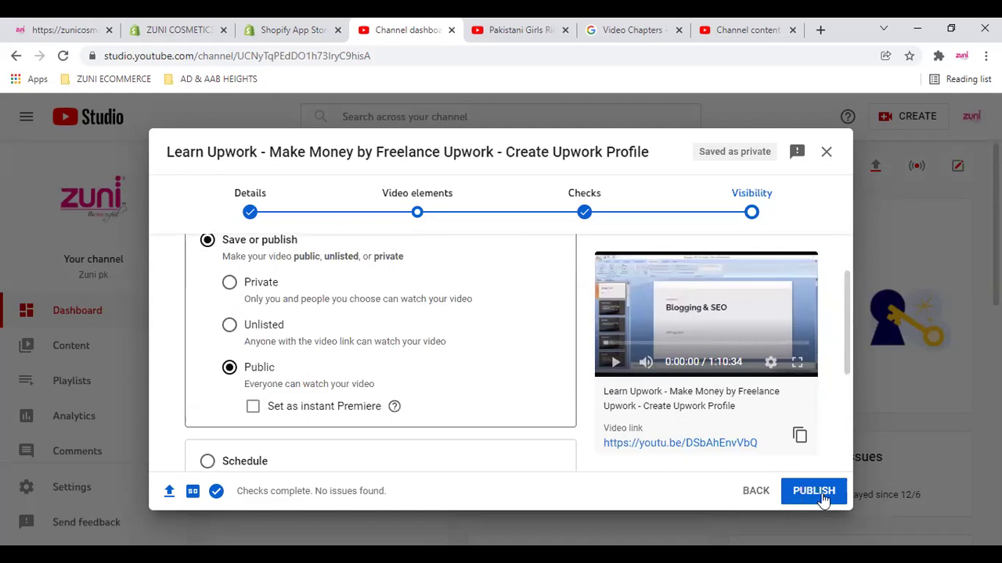
click(826, 152)
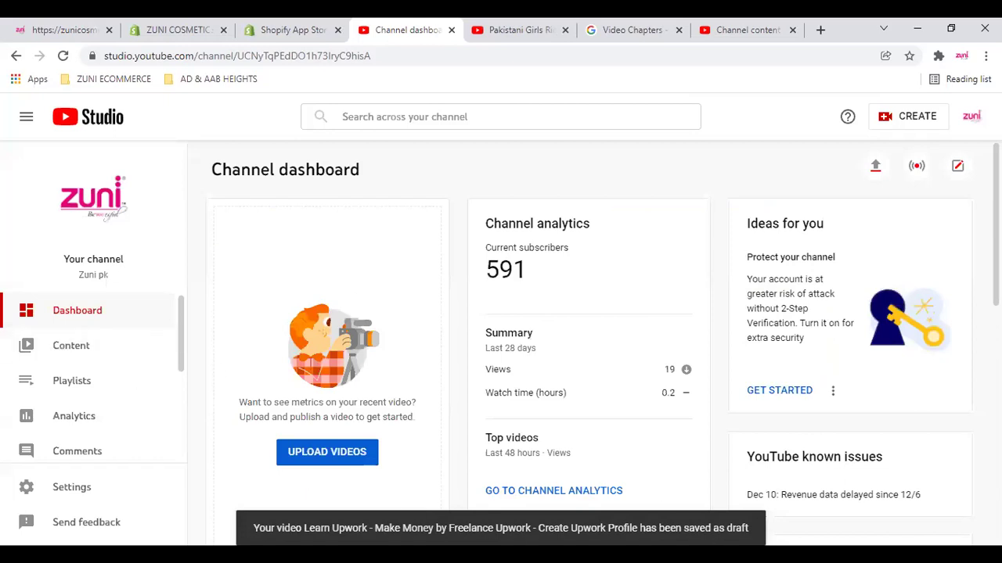
Permanently delete the draft video "Learn Upwork - Make Money by Freelance Upwork - Create Upwork Profile" from the channel content list
click(77, 346)
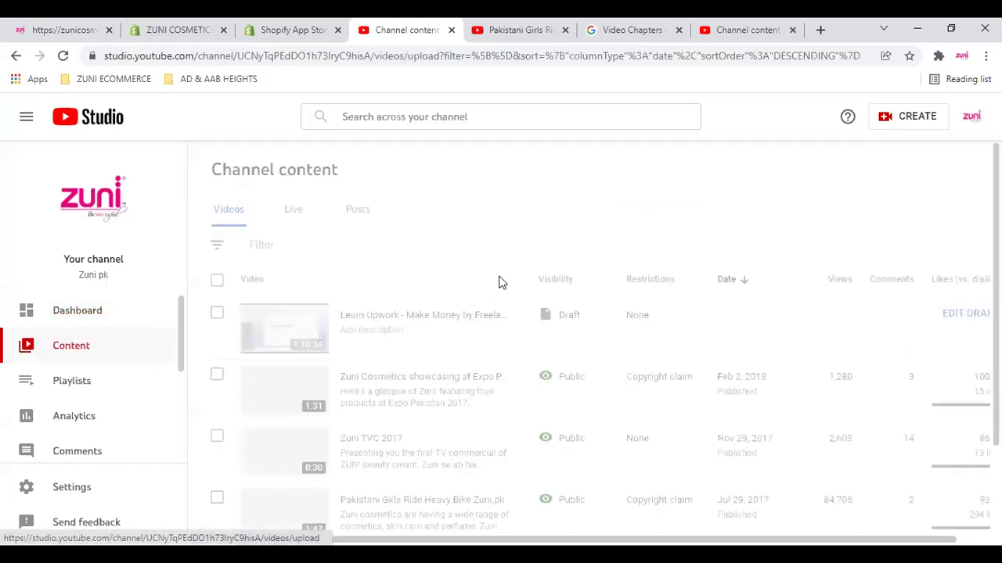
click(216, 313)
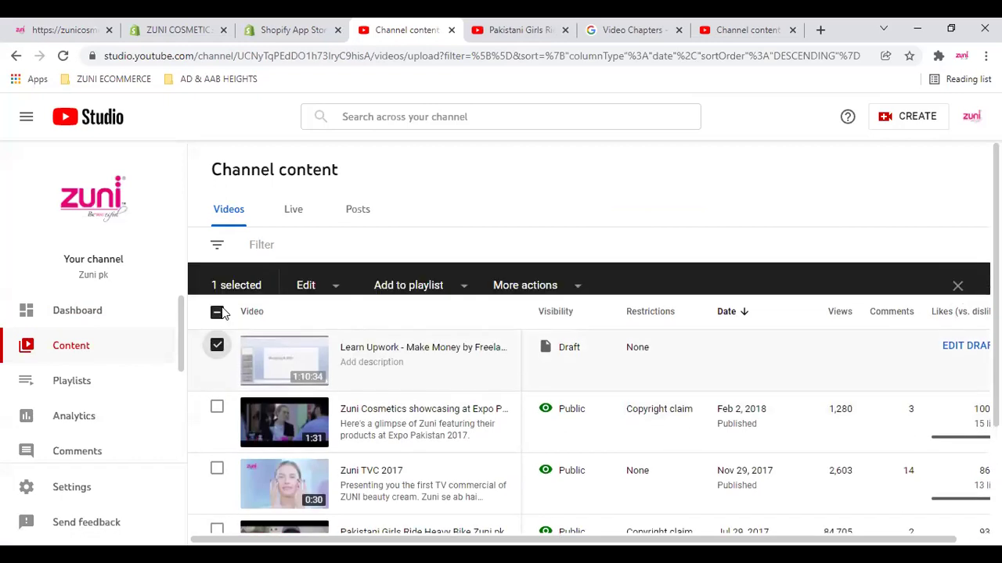
click(343, 288)
scroll(325, 348, down, 3)
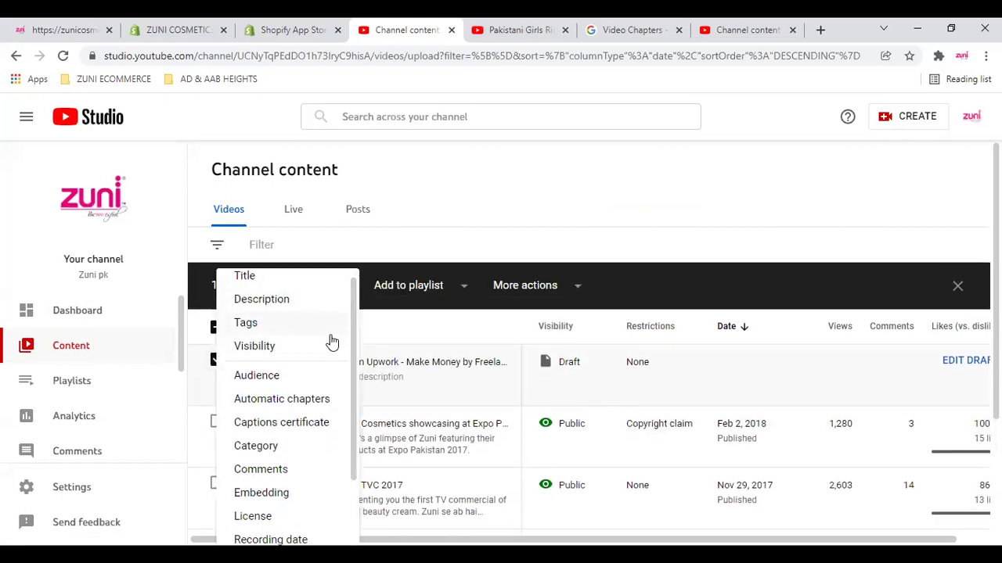
click(593, 225)
click(574, 286)
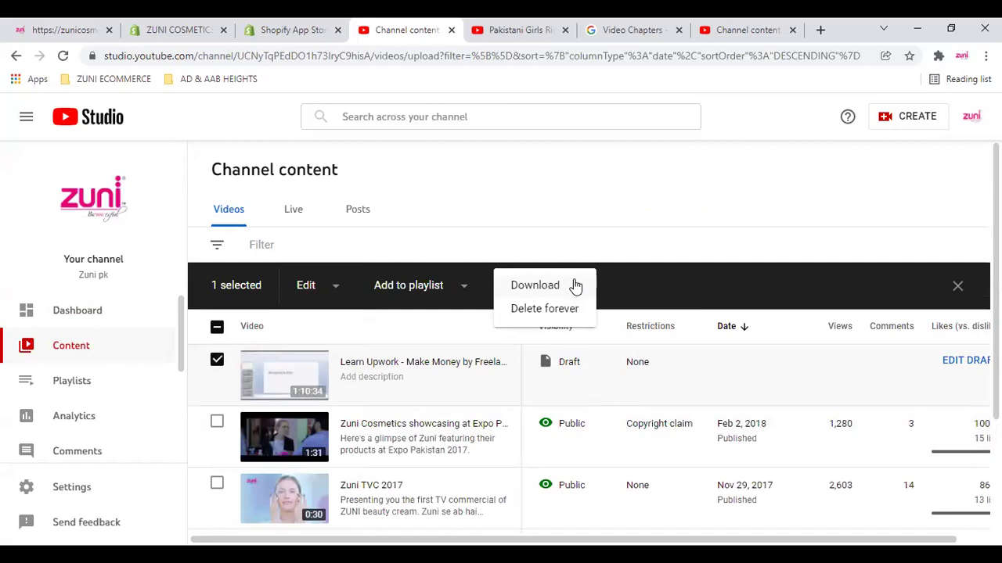
click(534, 308)
click(319, 350)
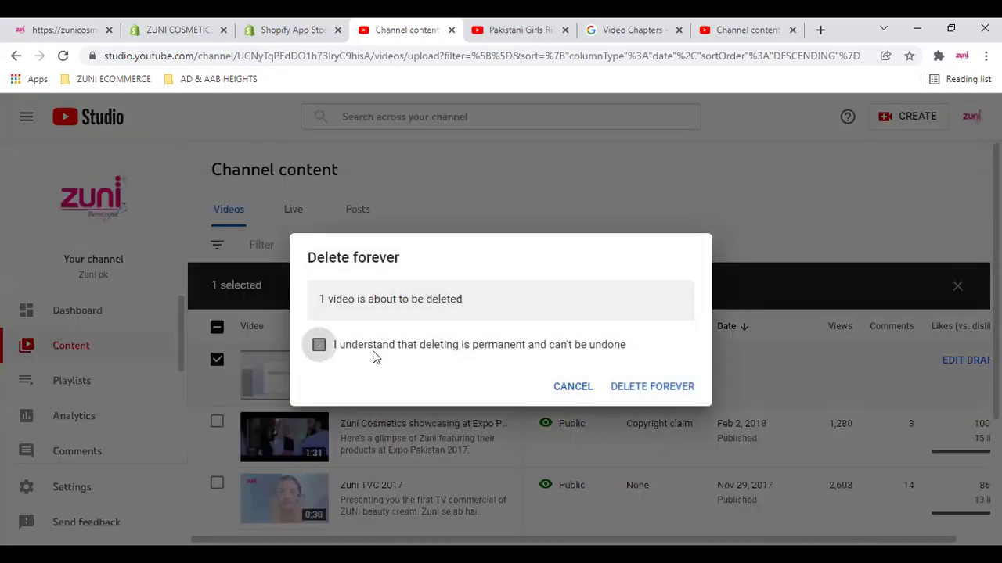
click(679, 388)
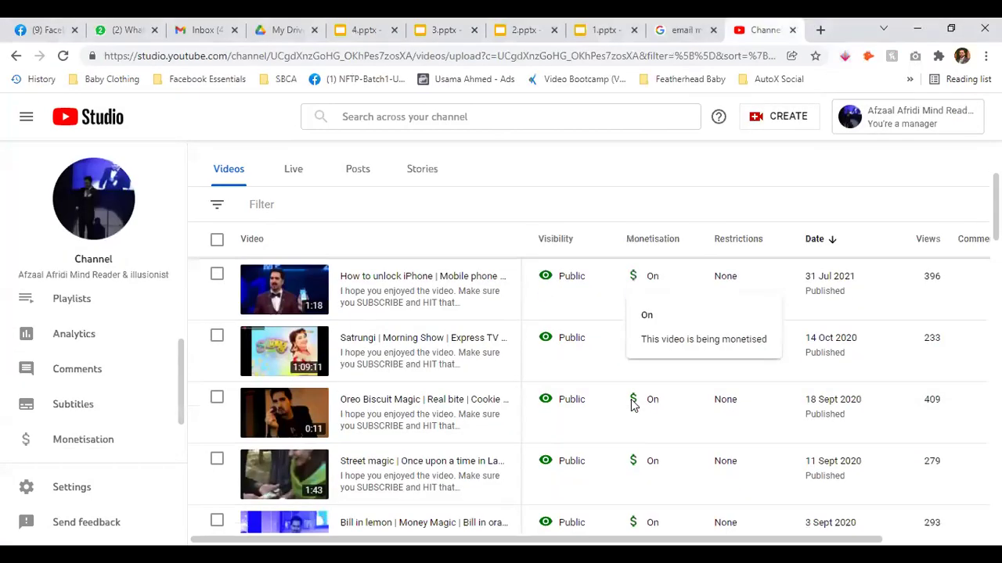
Review the monetisation status of the managed channel's videos across both pages of the content list, and return to the first page
scroll(630, 403, down, 5)
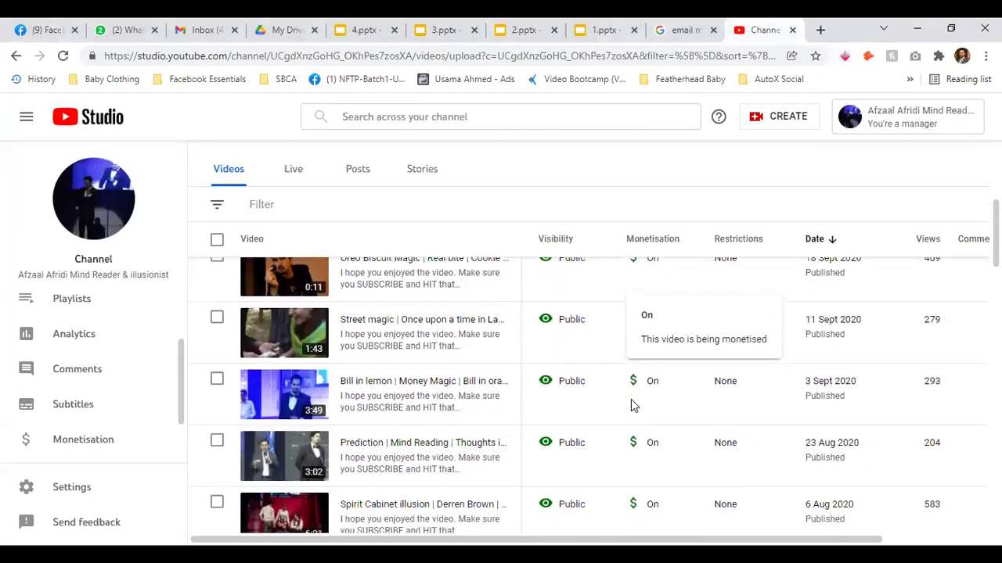
scroll(632, 404, down, 15)
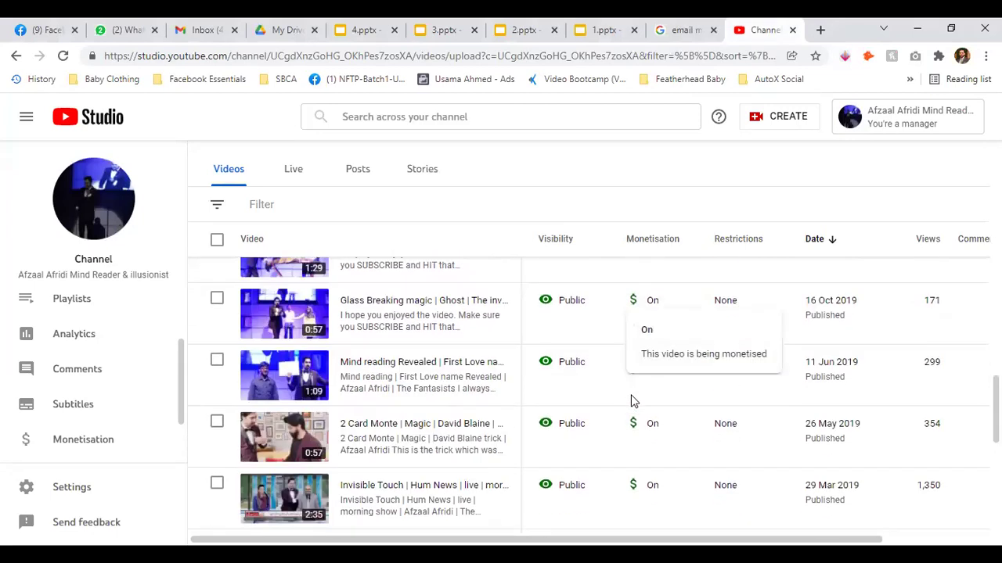
scroll(789, 425, down, 5)
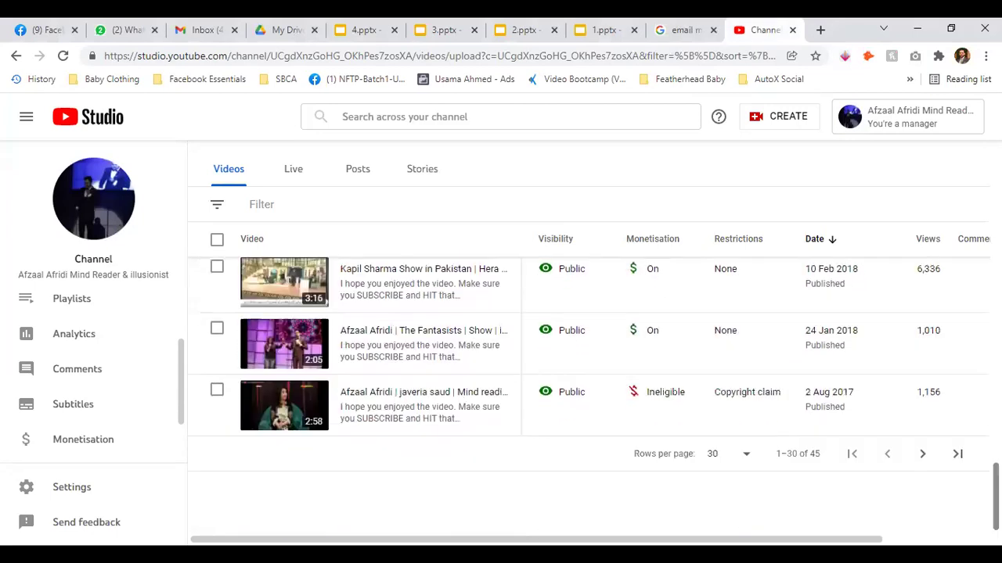
click(922, 454)
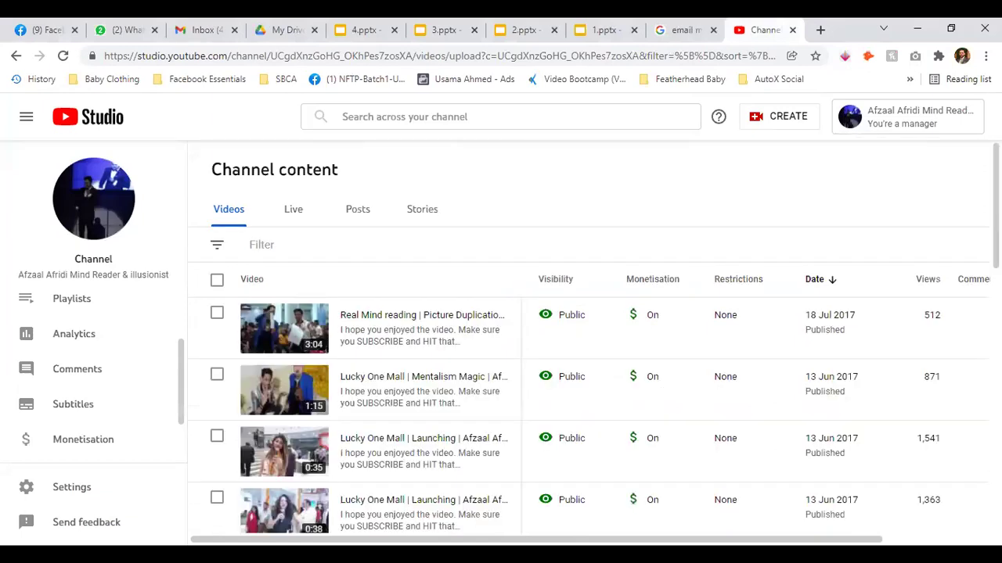
scroll(595, 392, down, 5)
scroll(594, 391, down, 8)
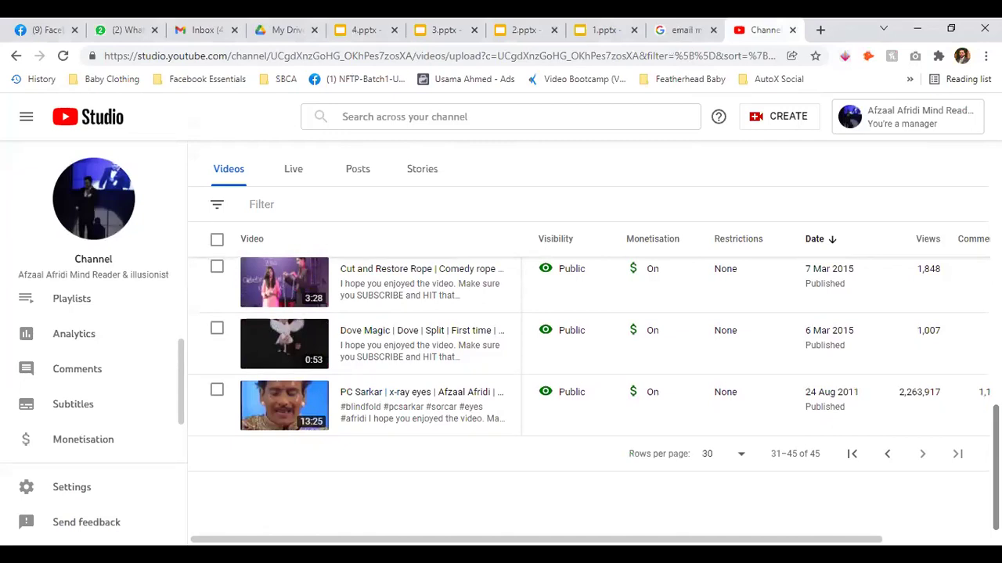
click(852, 454)
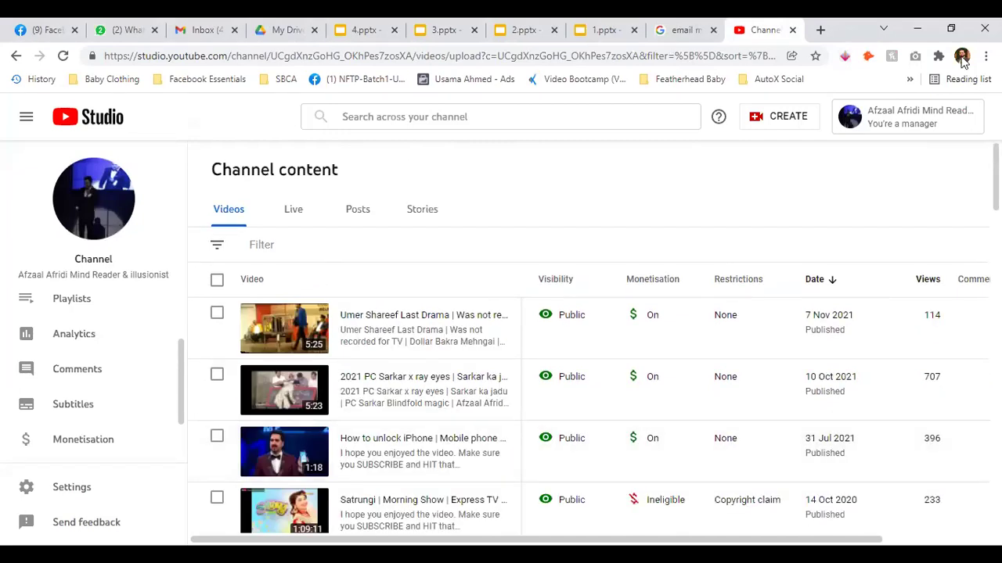
click(23, 120)
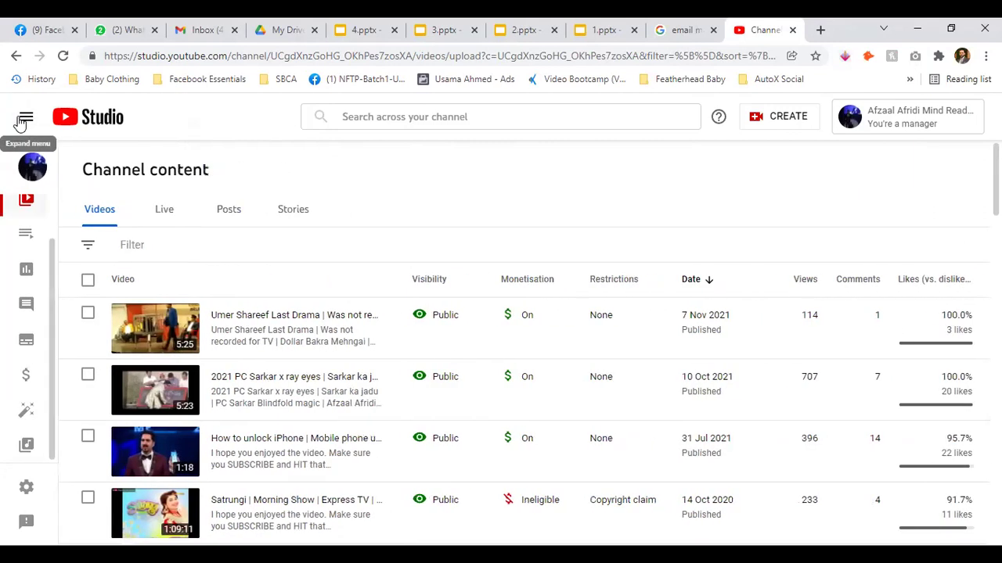
click(22, 120)
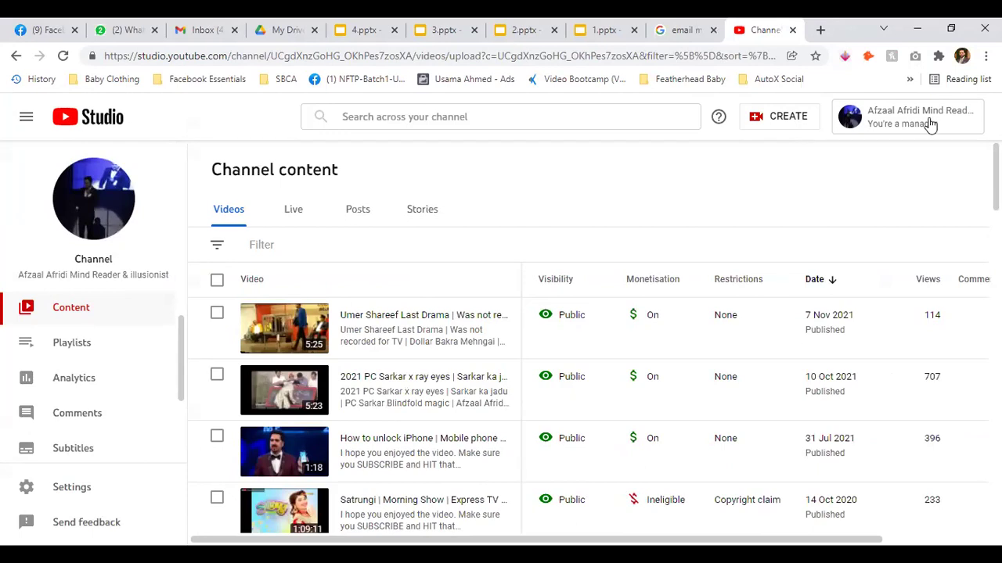
Open the account's own YouTube channel page, and switch to the other account whose channel has 16,500 subscribers
click(929, 123)
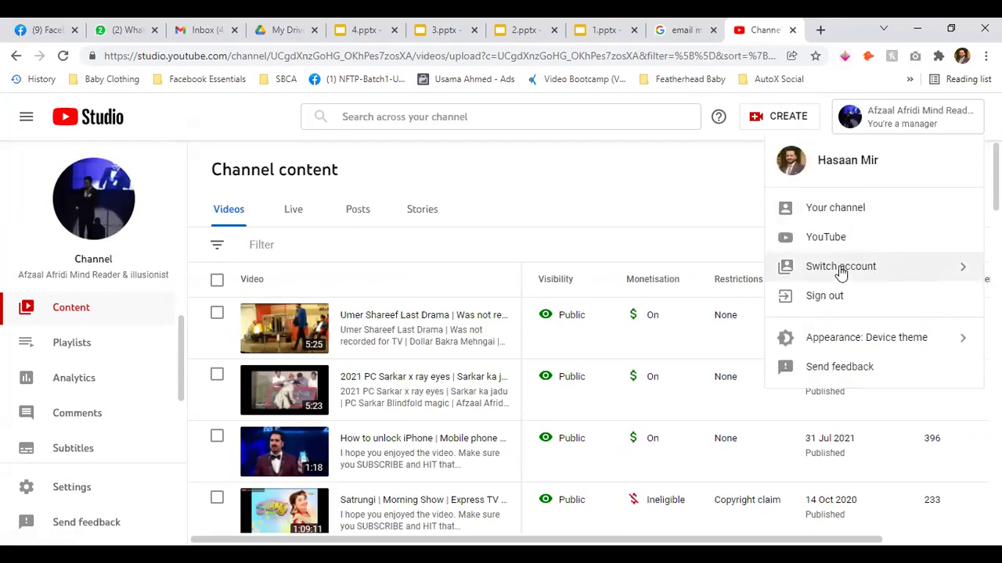
click(849, 211)
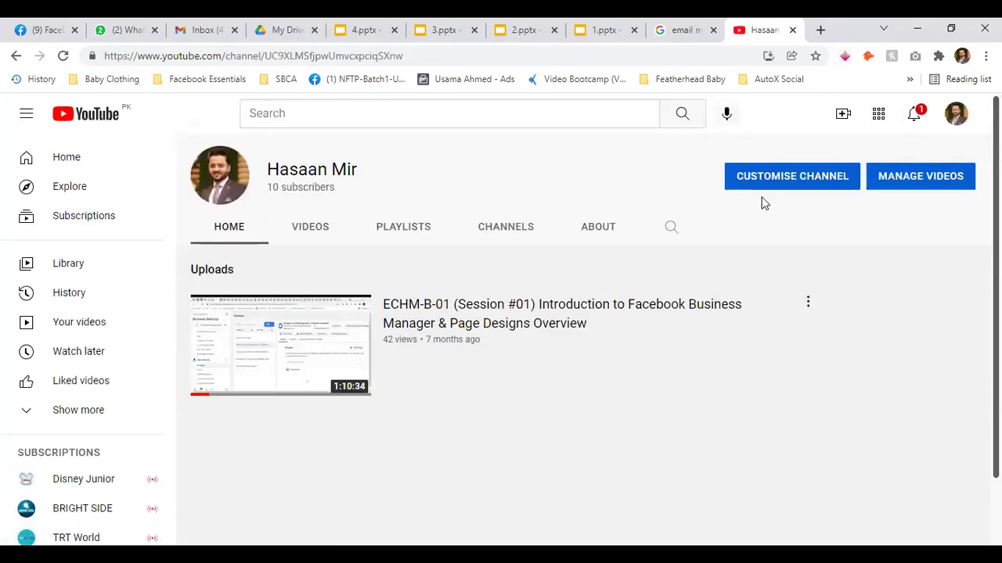
click(957, 118)
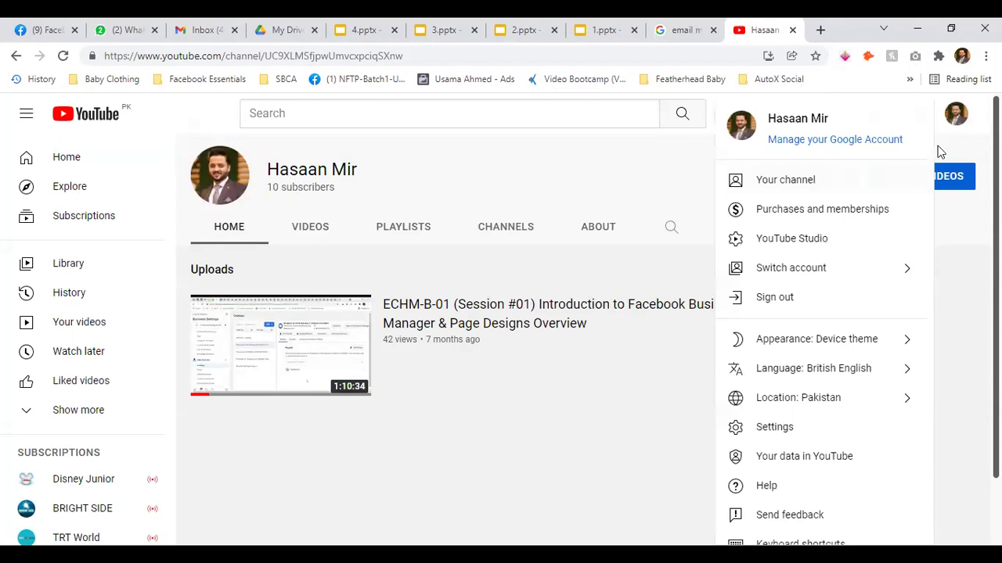
click(848, 272)
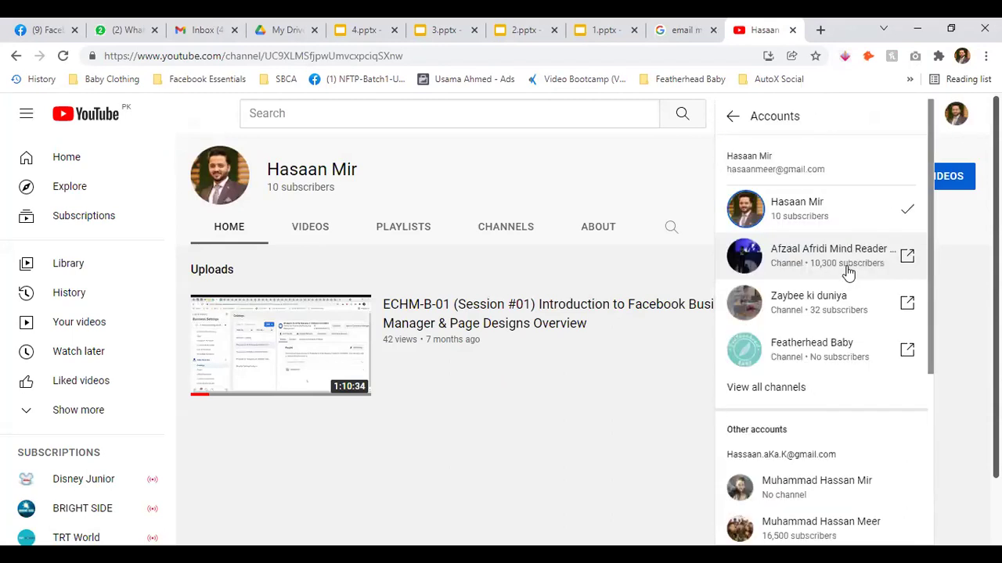
scroll(848, 273, down, 2)
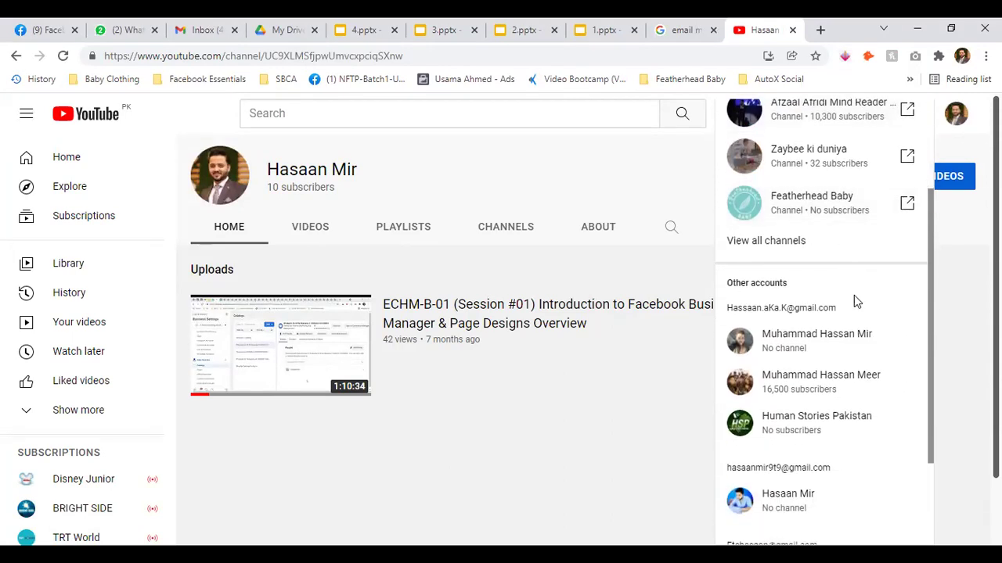
click(770, 398)
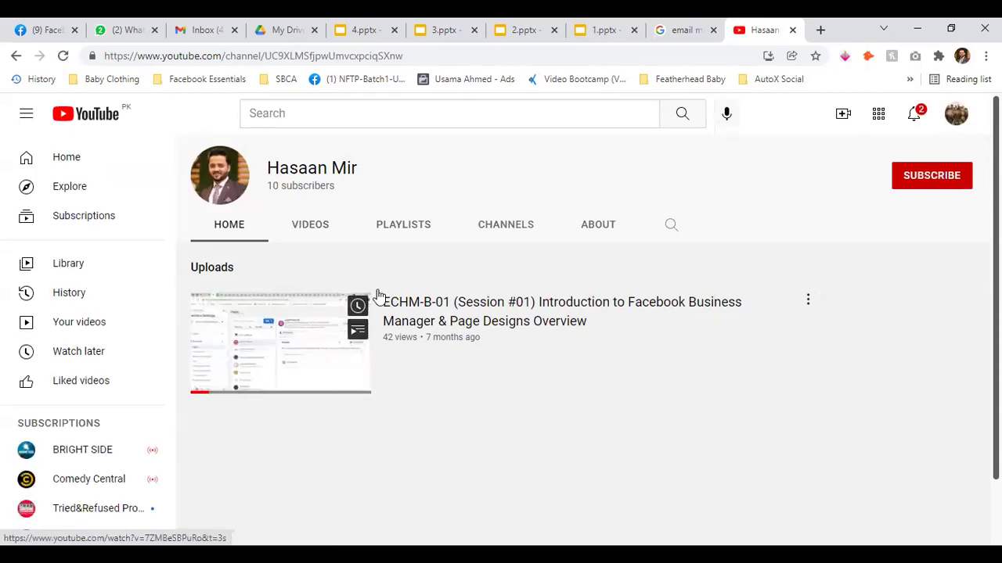
Look through the videos and playlists of the 10-subscriber channel, and open the signed-in account's own channel
click(317, 229)
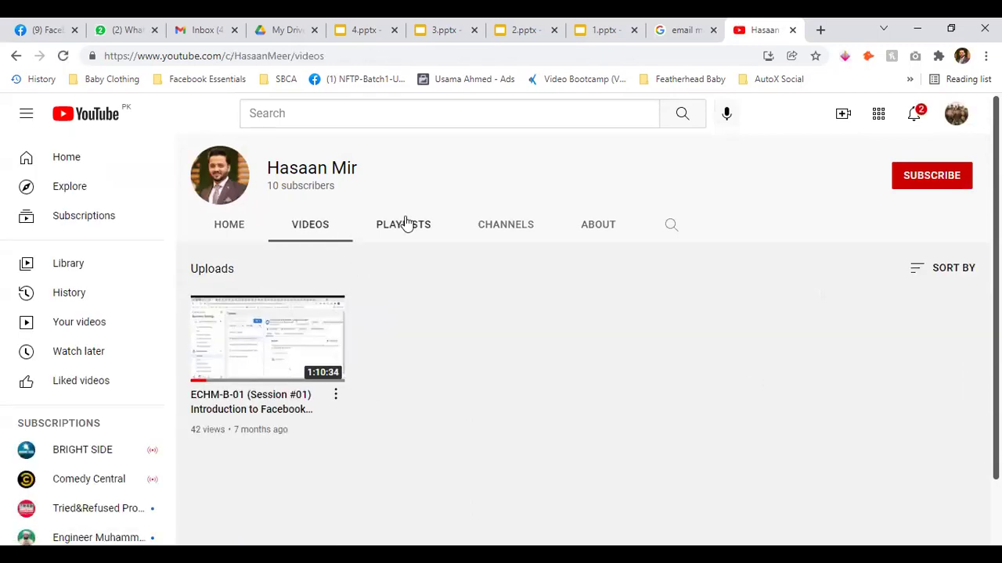
click(406, 224)
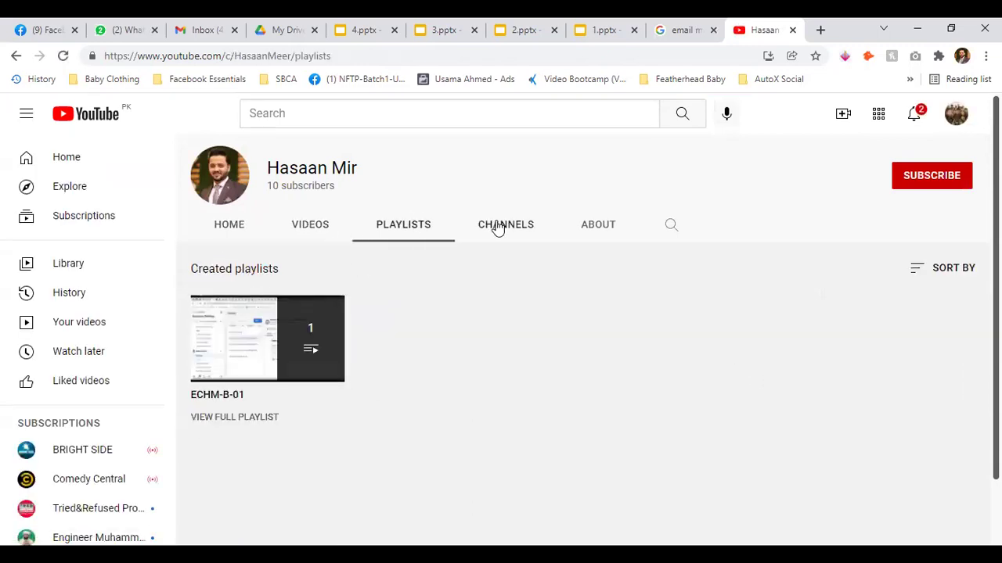
click(945, 123)
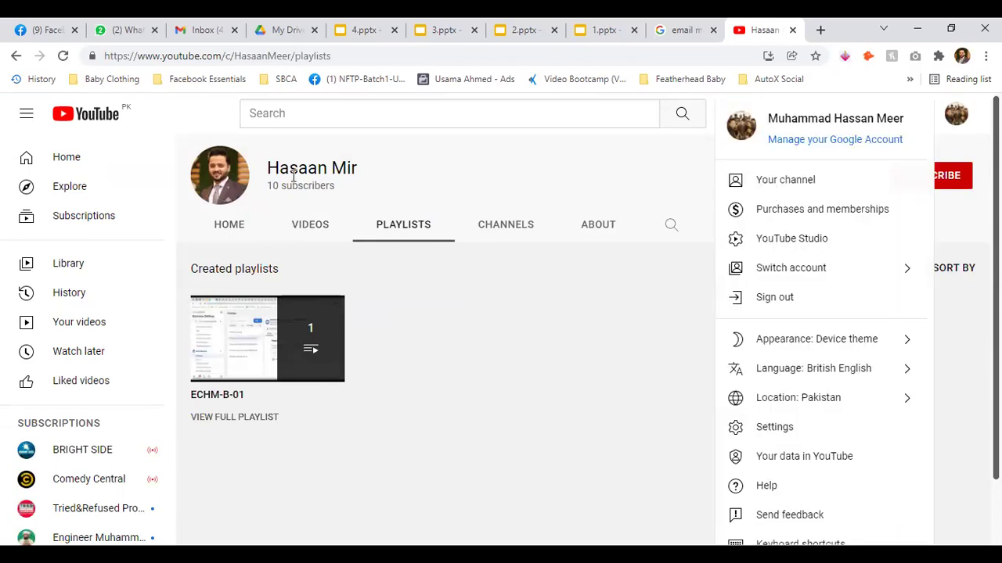
scroll(577, 418, down, 1)
scroll(527, 325, up, 1)
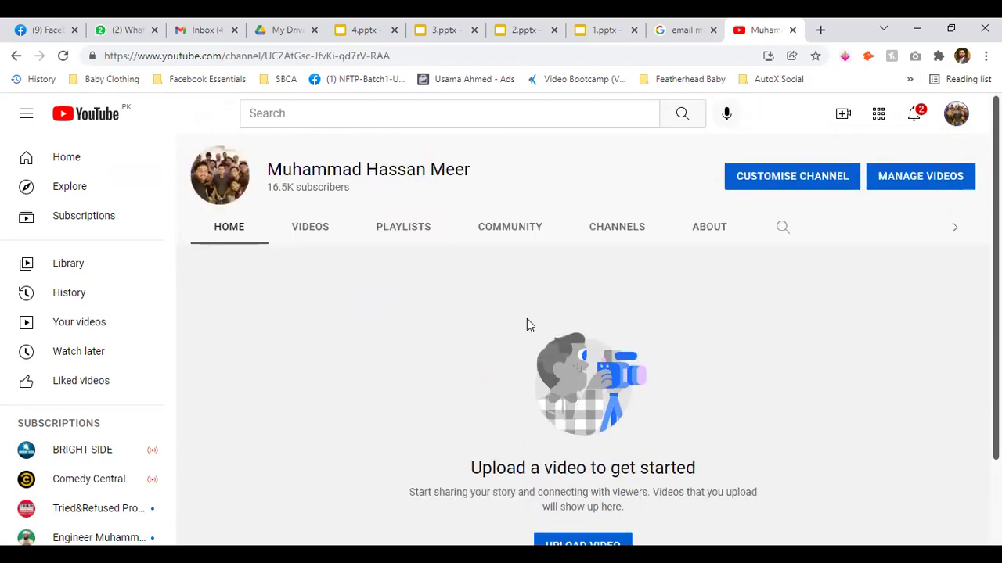
Browse the Community, Playlists, Videos and Home sections of the 16.5K-subscriber channel, ending on its playlists
click(541, 235)
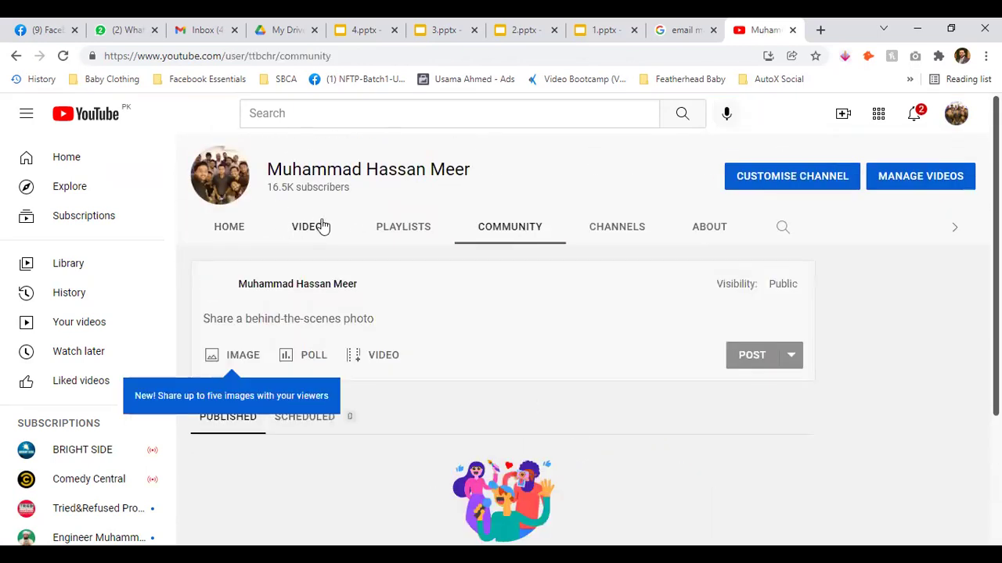
click(399, 225)
click(310, 228)
click(231, 220)
click(404, 224)
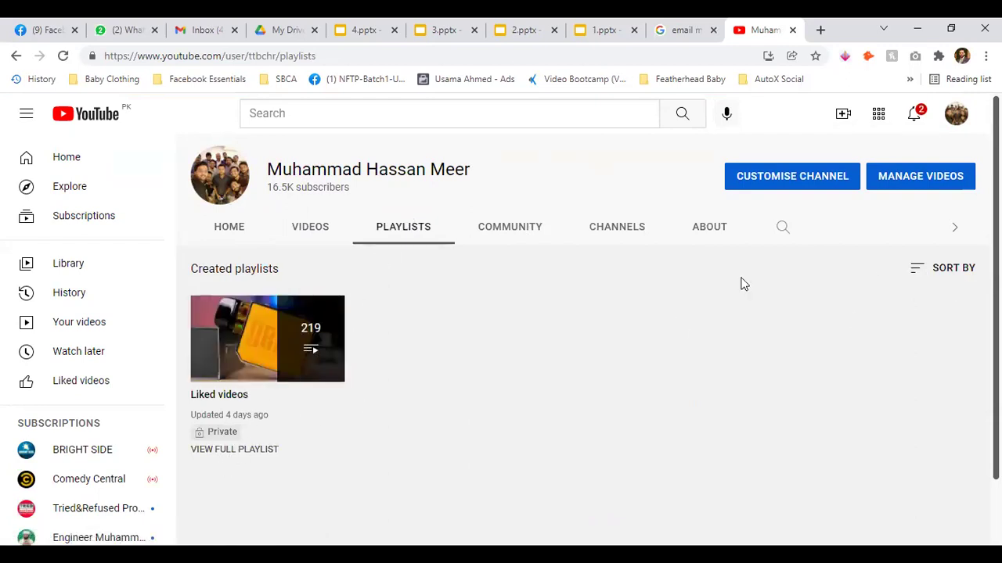
Open the private Liked videos playlist from the created playlists, and go back to the channel page
drag(195, 414, 269, 391)
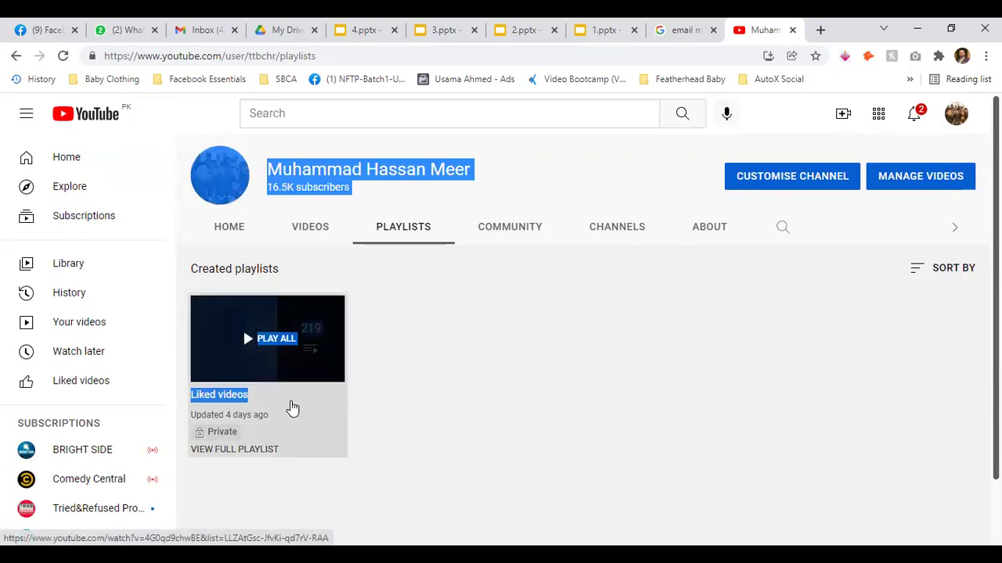
click(291, 407)
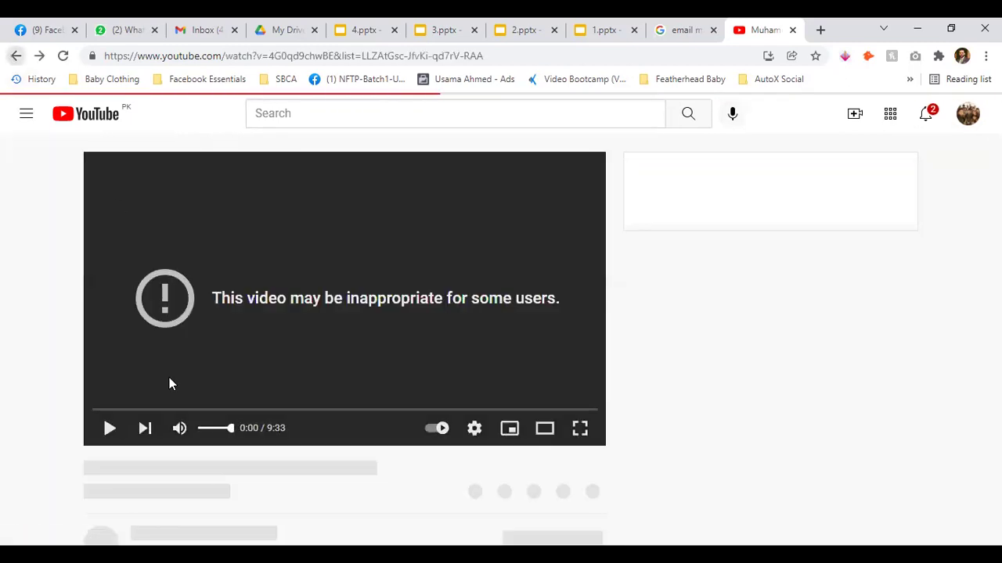
click(16, 56)
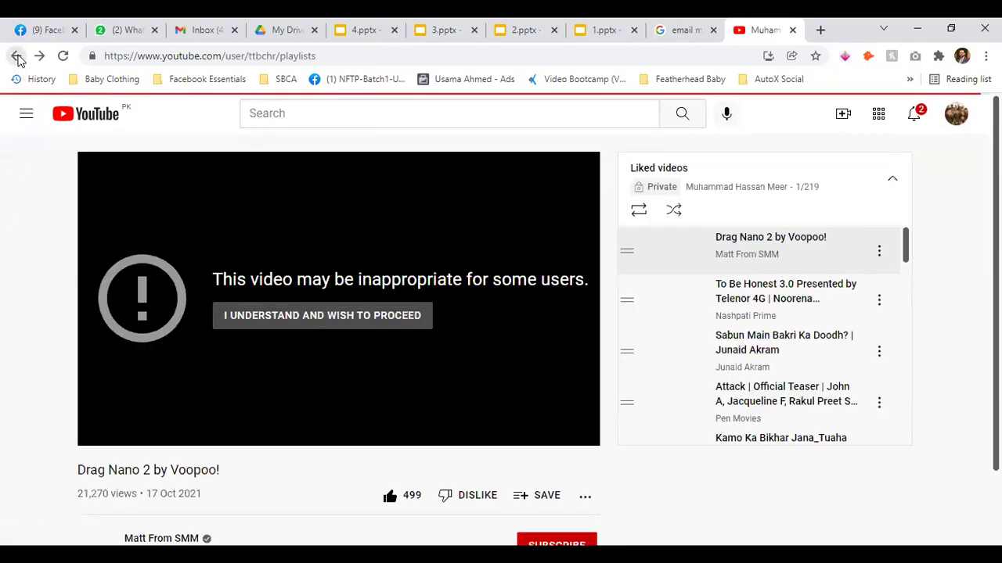
click(17, 56)
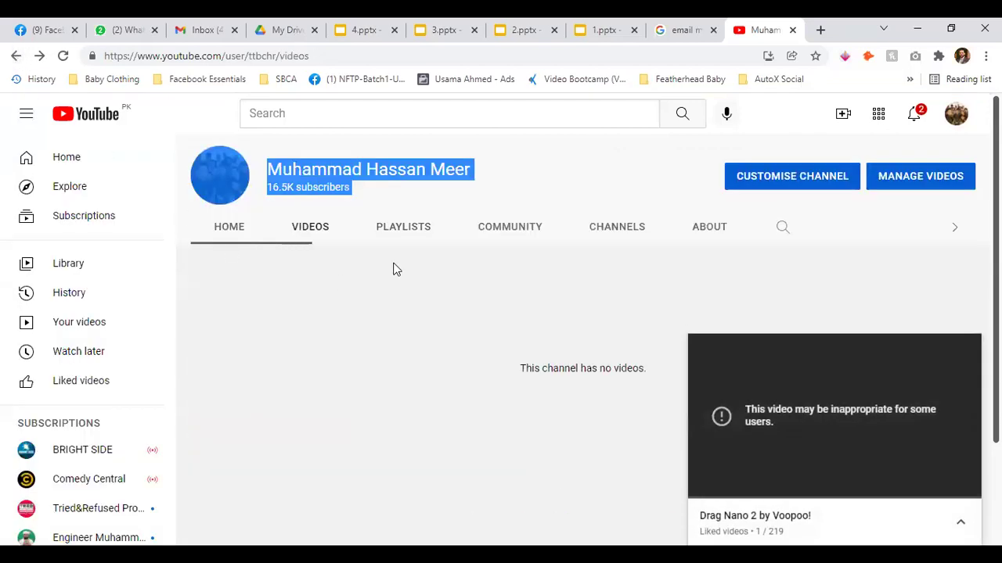
Highlight the channel's subscriber count, close the mini player, and return to the channel's Home section
drag(266, 188, 375, 194)
click(375, 194)
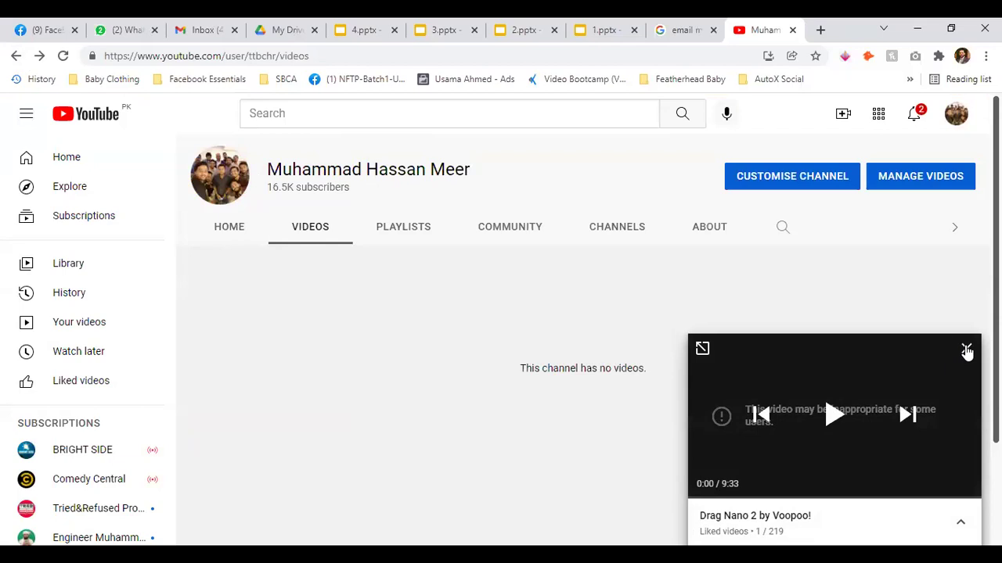
click(967, 351)
click(236, 236)
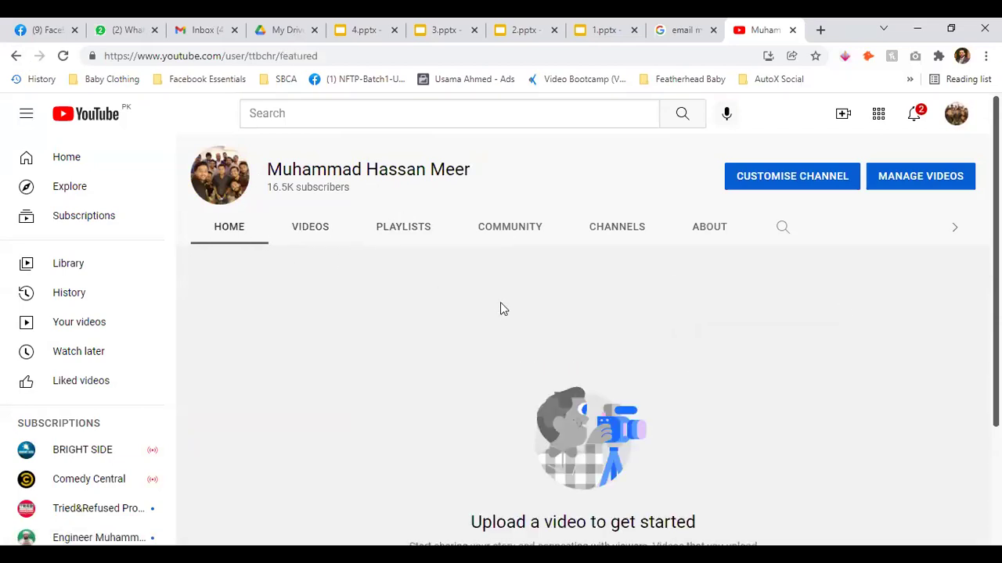
Switch from the current account to the managed channel with 10,300 subscribers
click(956, 114)
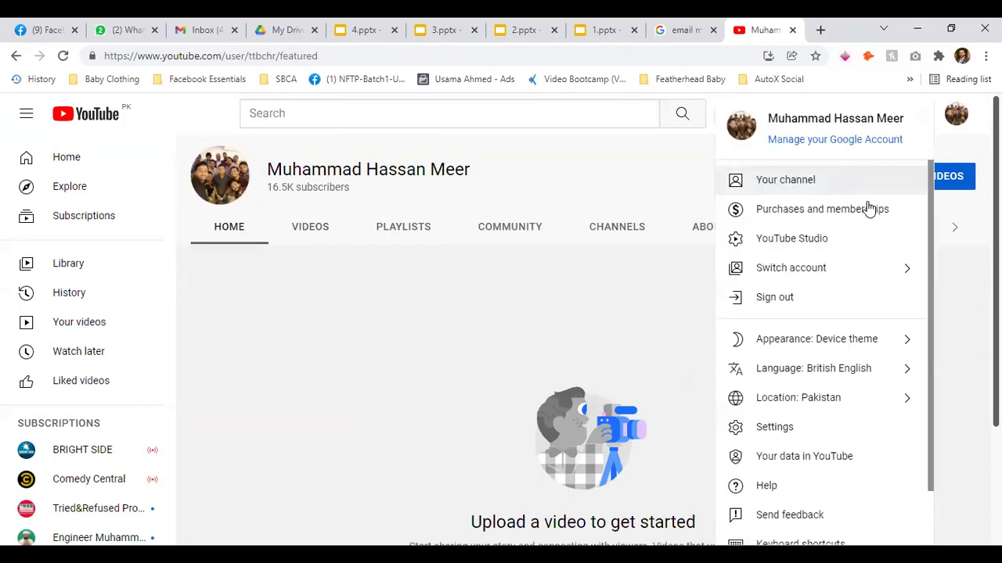
click(815, 270)
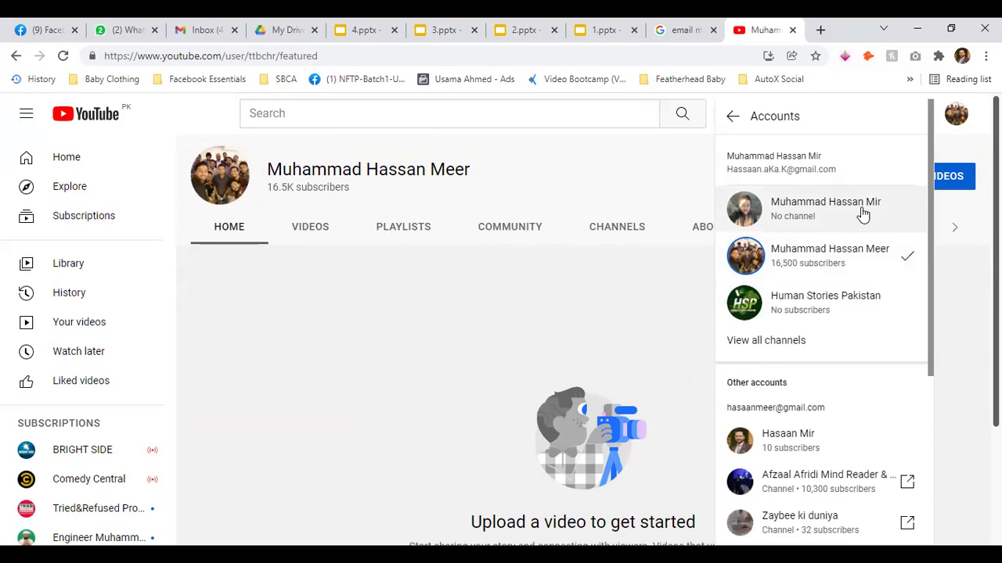
scroll(826, 438, down, 2)
click(812, 340)
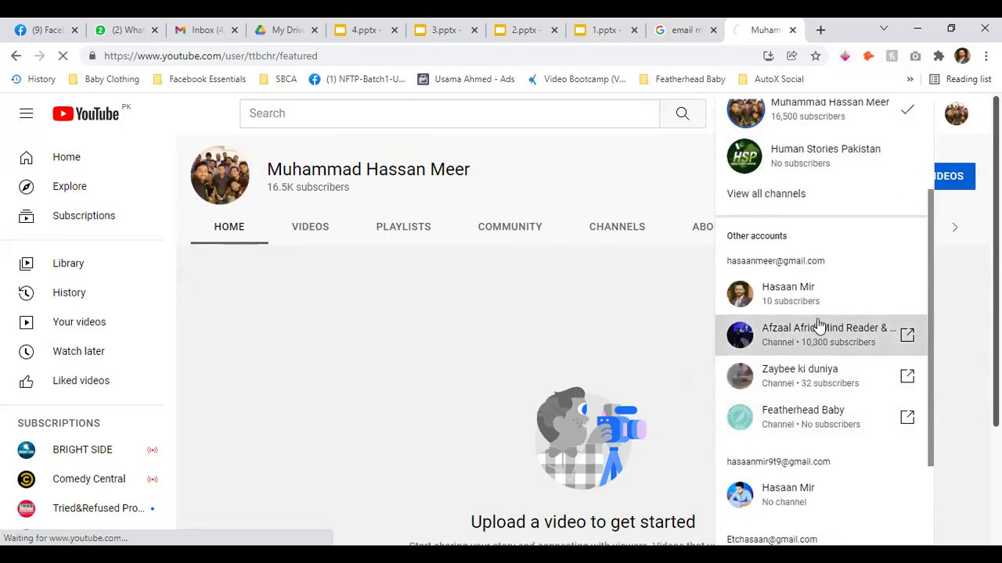